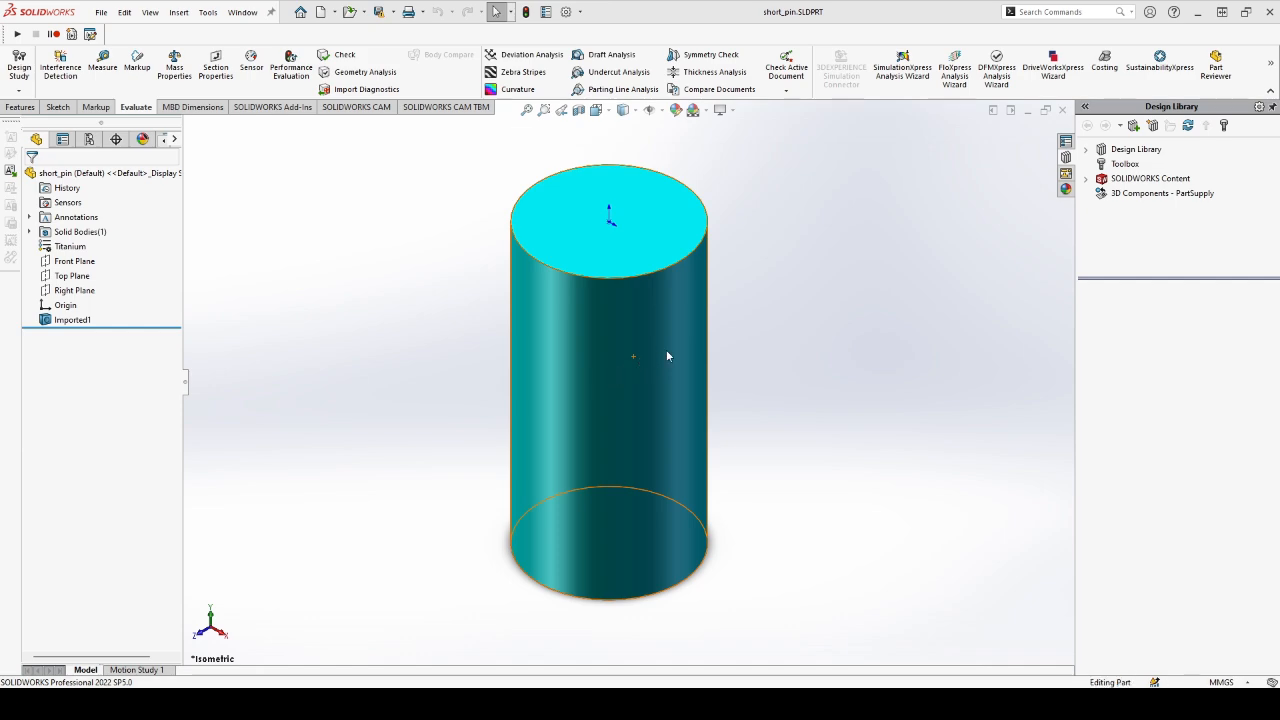
- Switch to the CSWA sample exam PDF and examine the Question 7 requirements and the chain link assembly image
{"action": "key", "text": "alt+w"}
{"action": "key", "text": "c"}
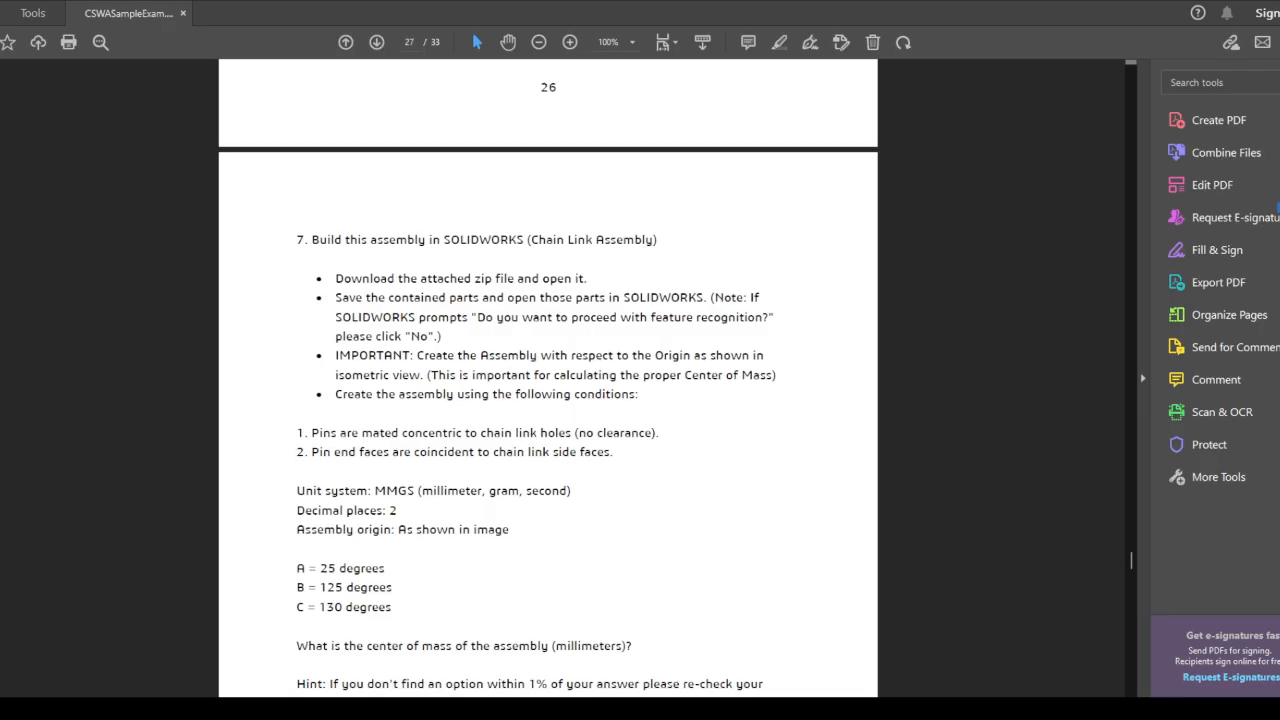
{"action": "scroll", "coordinate": [548, 387], "scroll_direction": "up", "scroll_amount": 1}
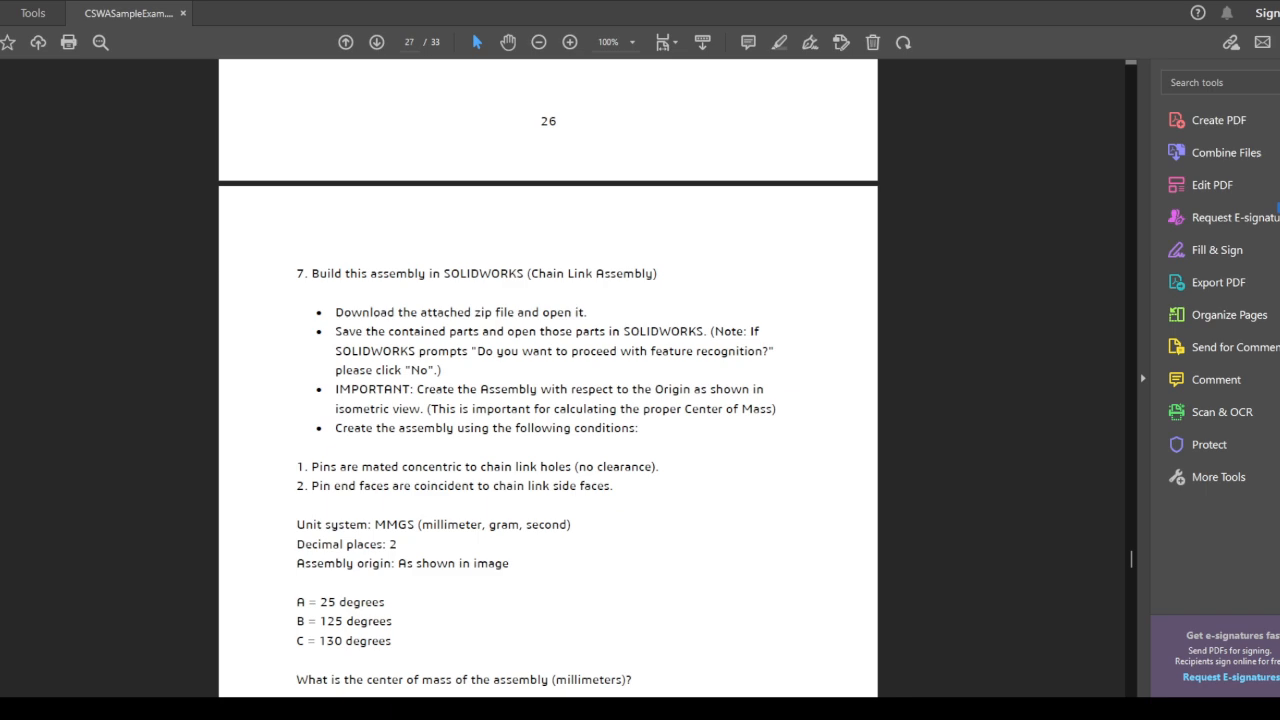
{"action": "scroll", "coordinate": [548, 400], "scroll_direction": "up", "scroll_amount": 10}
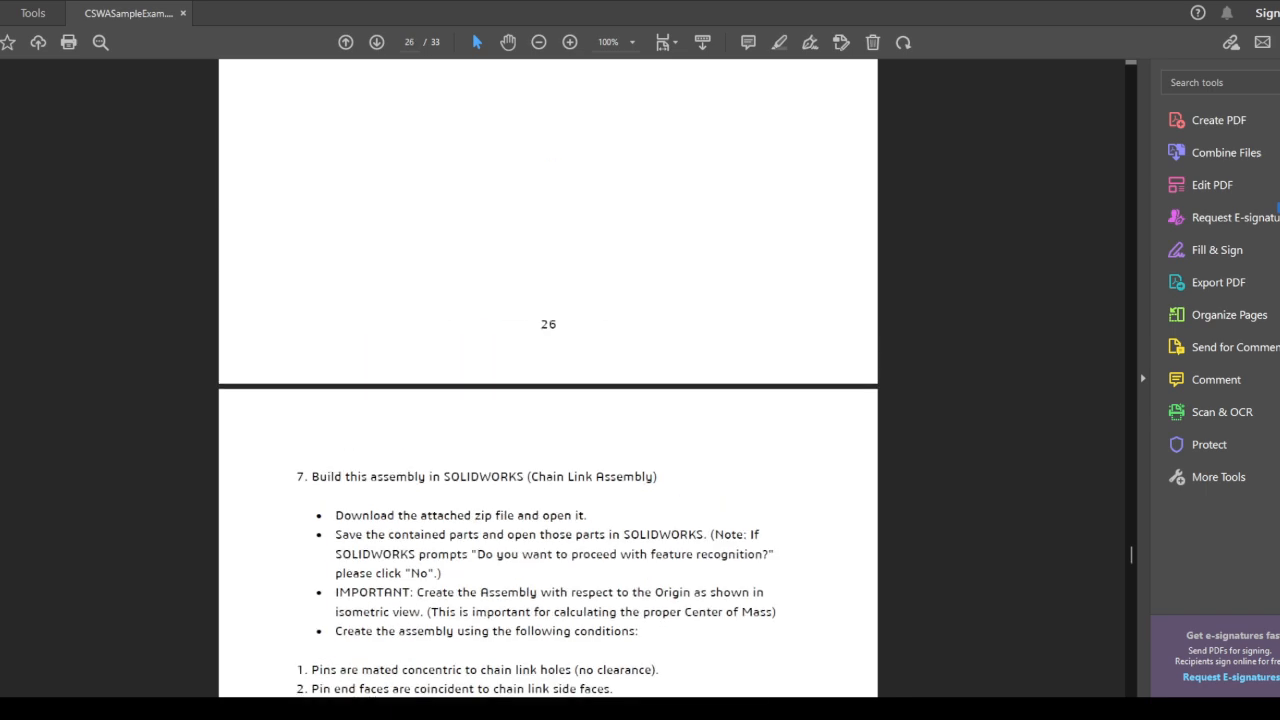
{"action": "scroll", "coordinate": [548, 400], "scroll_direction": "down", "scroll_amount": 3}
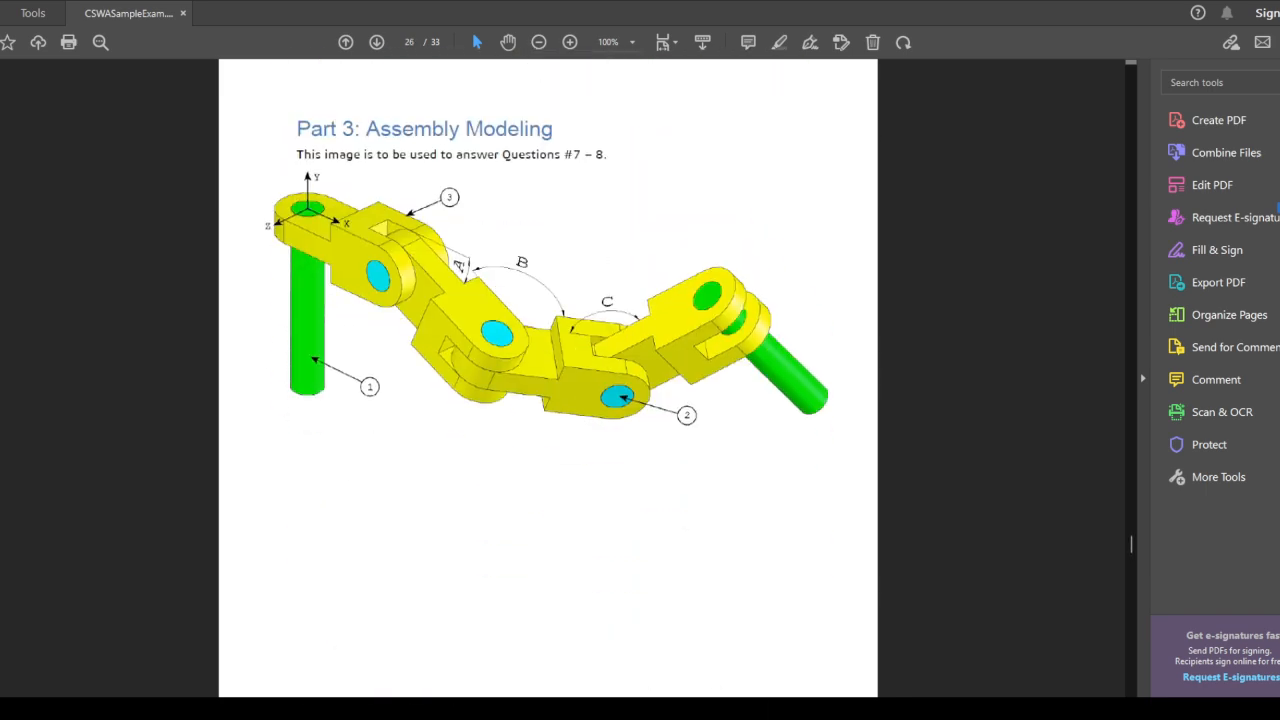
{"action": "scroll", "coordinate": [548, 400], "scroll_direction": "up", "scroll_amount": 3}
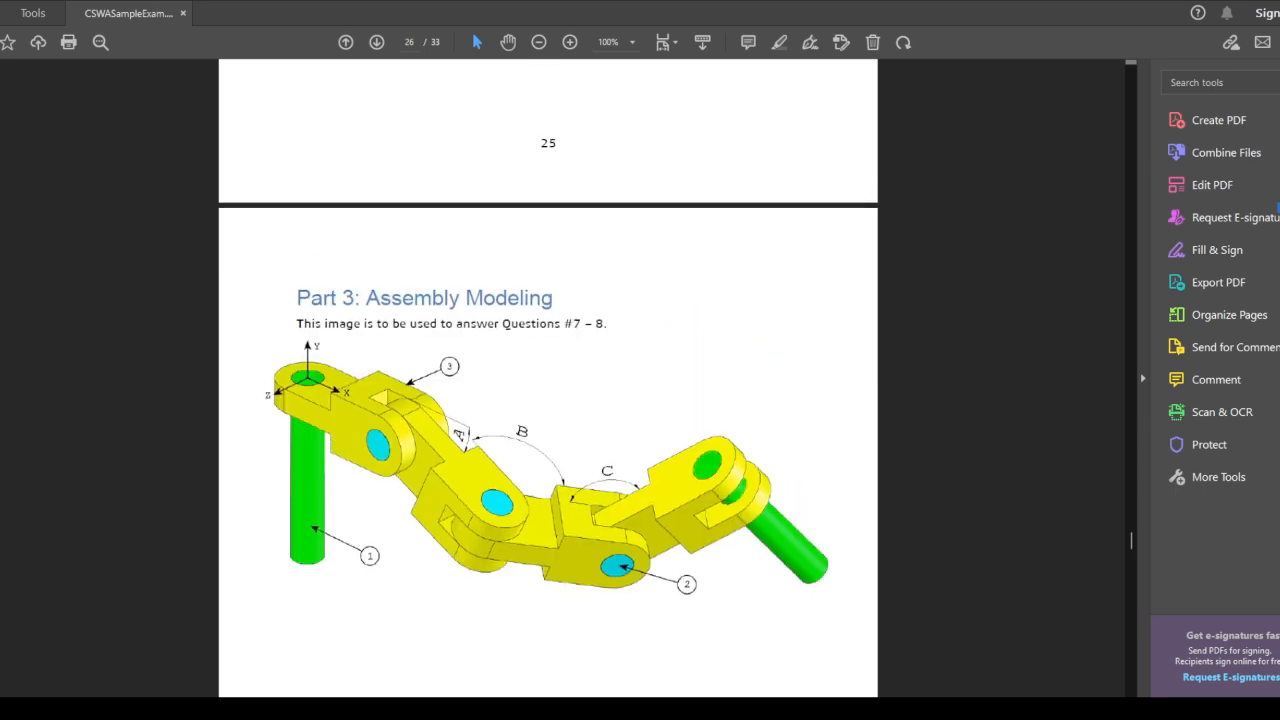
{"action": "scroll", "coordinate": [548, 400], "scroll_direction": "up", "scroll_amount": 9}
{"action": "scroll", "coordinate": [548, 400], "scroll_direction": "down", "scroll_amount": 20}
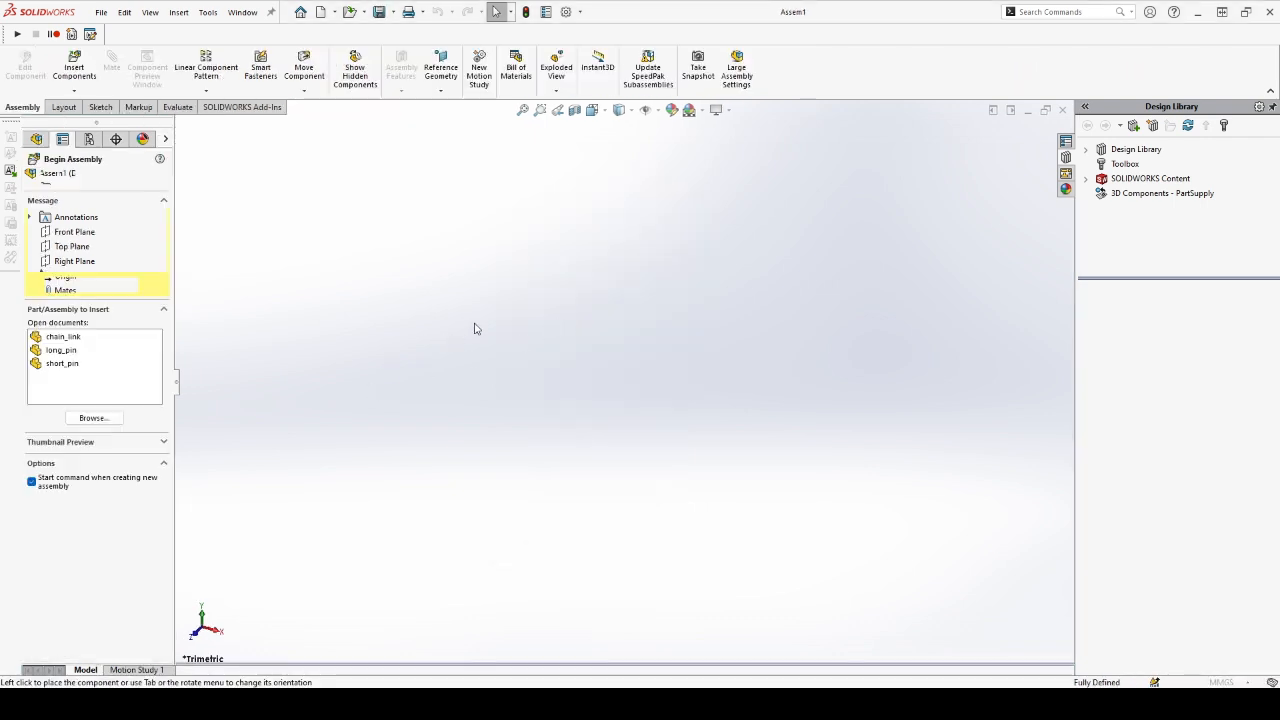
- Insert long_pin as the first component of the new assembly and turn on the display of origins
{"action": "left_click", "coordinate": [62, 350]}
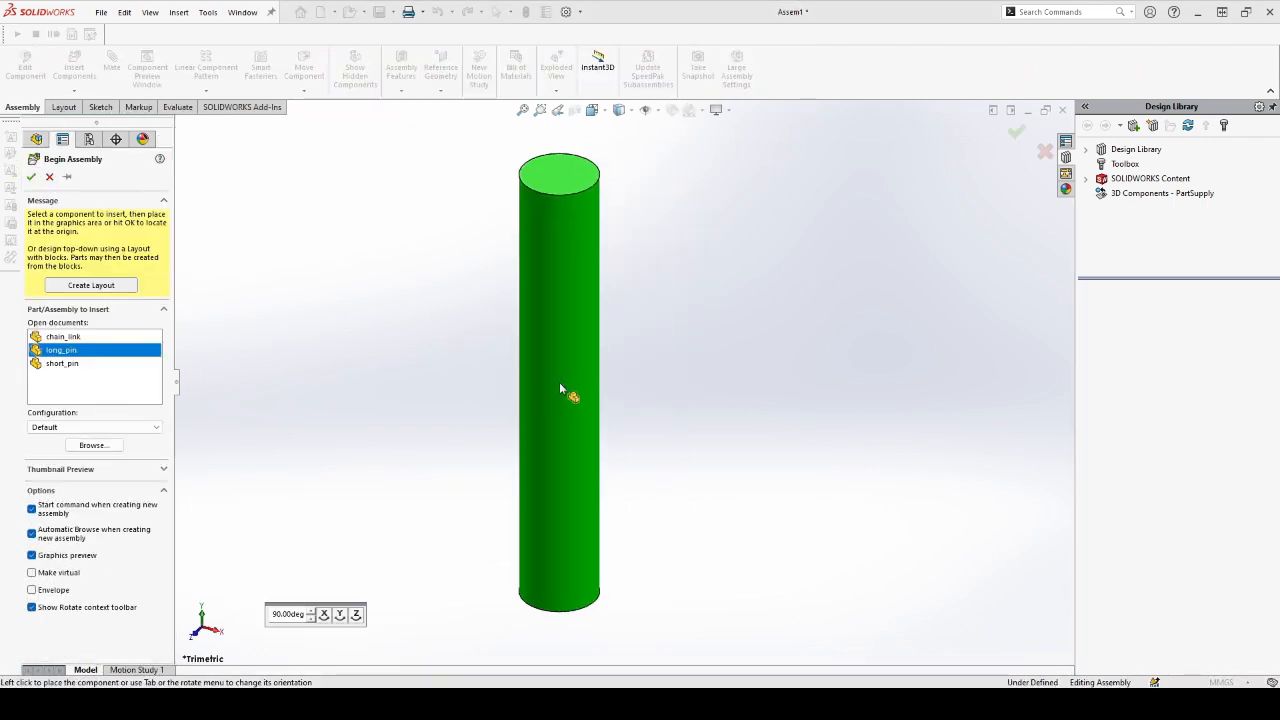
{"action": "left_click", "coordinate": [559, 382]}
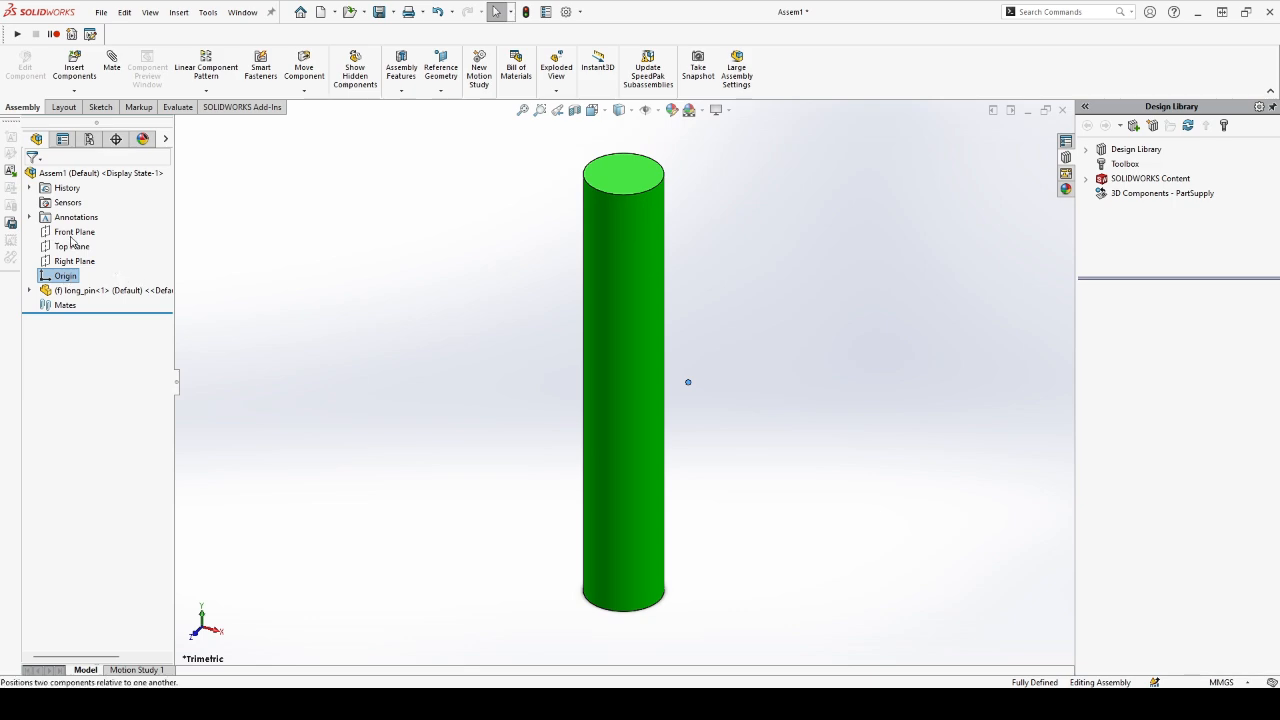
{"action": "left_click", "coordinate": [360, 276]}
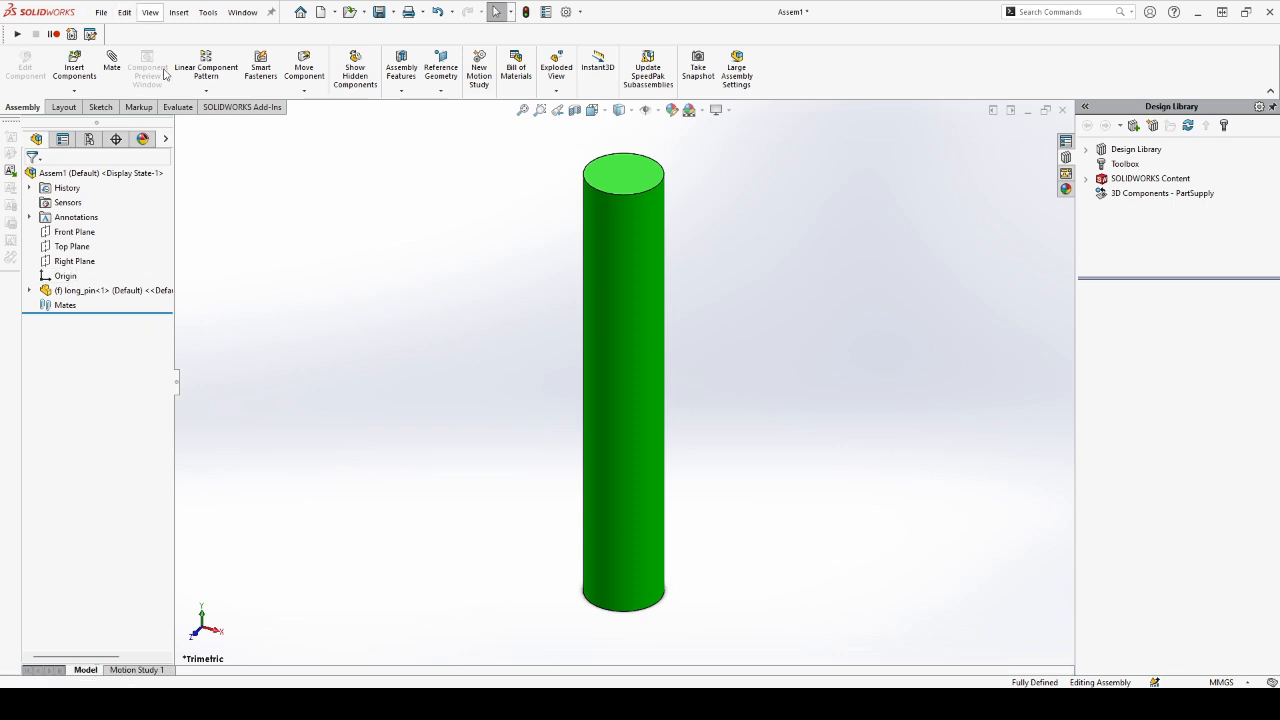
{"action": "left_click", "coordinate": [305, 369]}
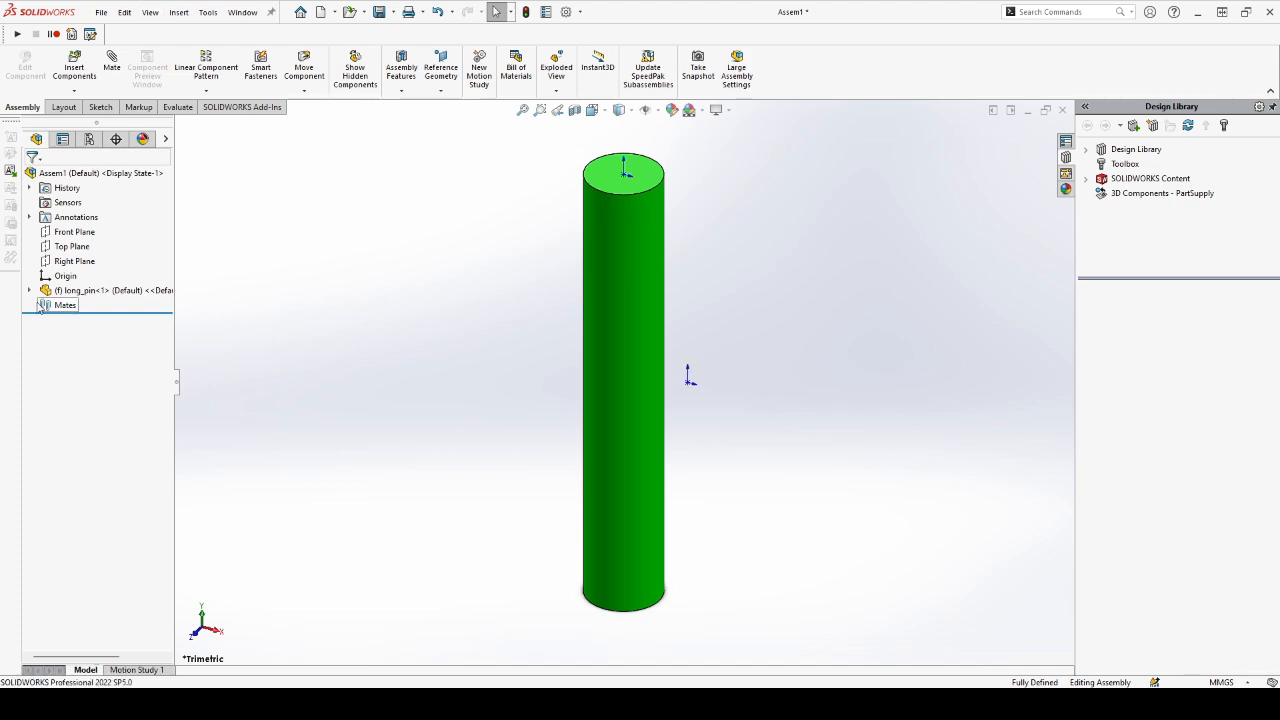
- Float the long pin and mate its origin coincident with the assembly origin
{"action": "right_click", "coordinate": [60, 291]}
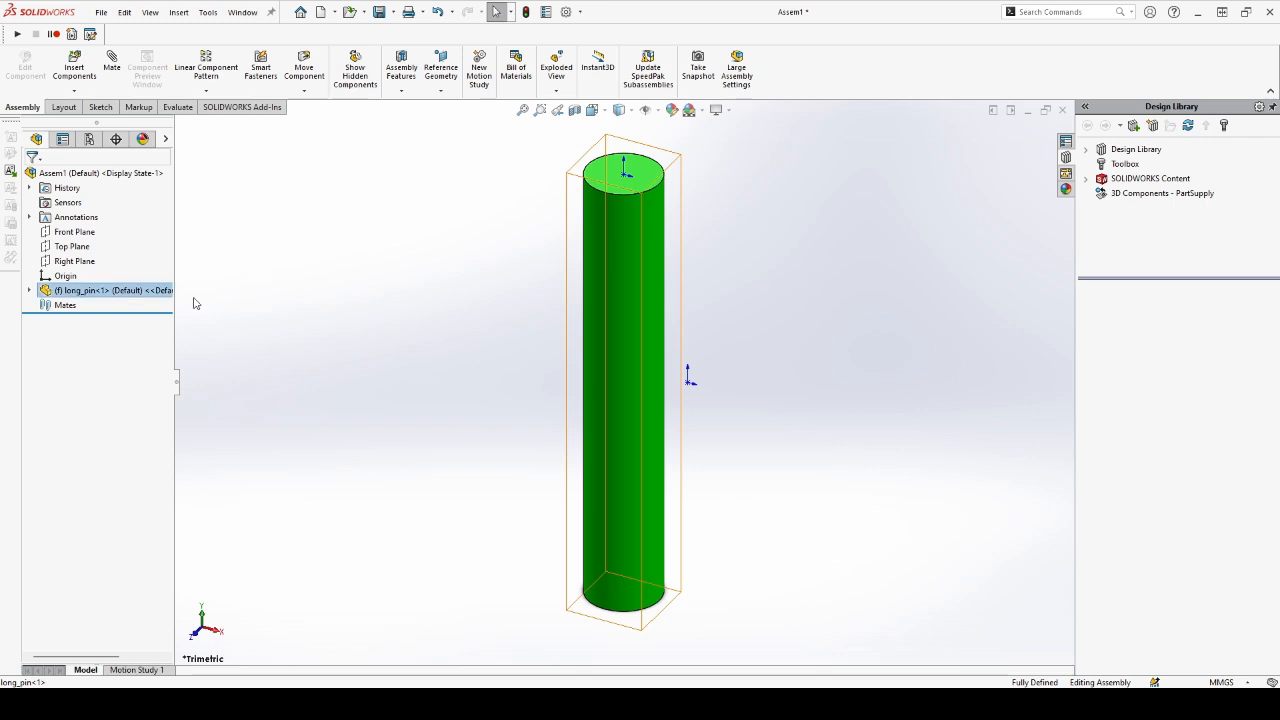
{"action": "left_click", "coordinate": [122, 356]}
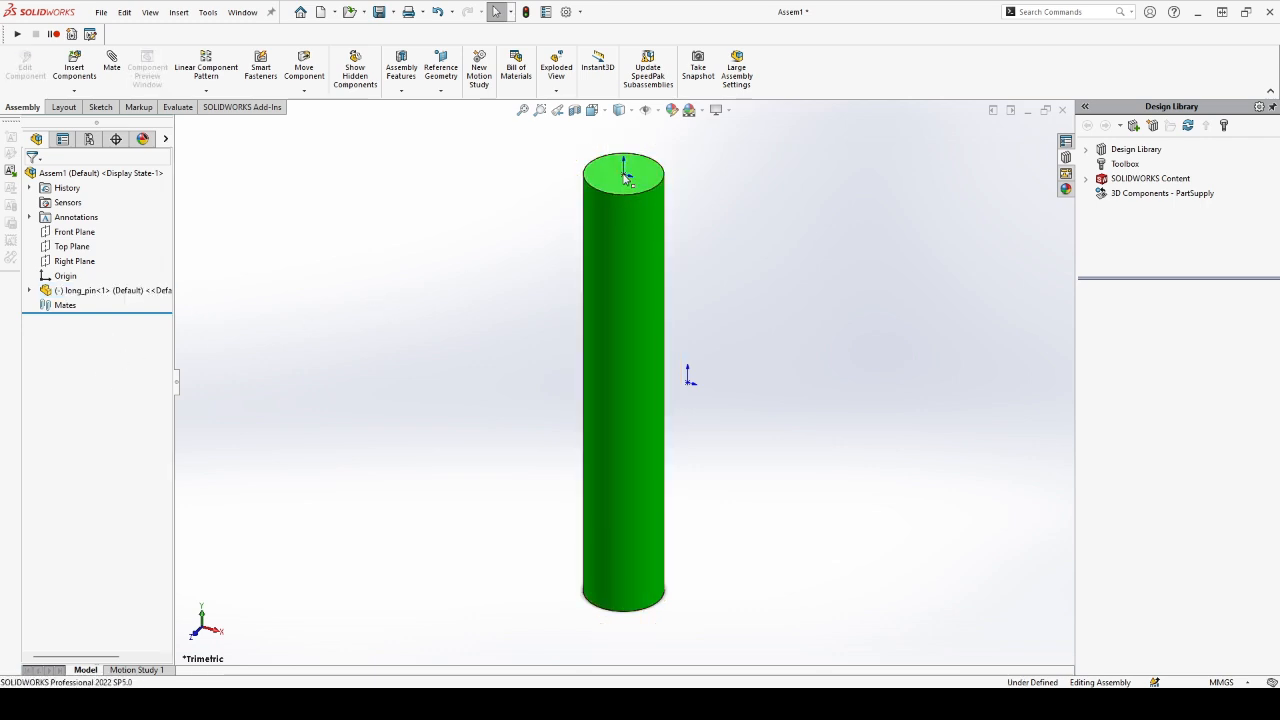
{"action": "key", "text": "m"}
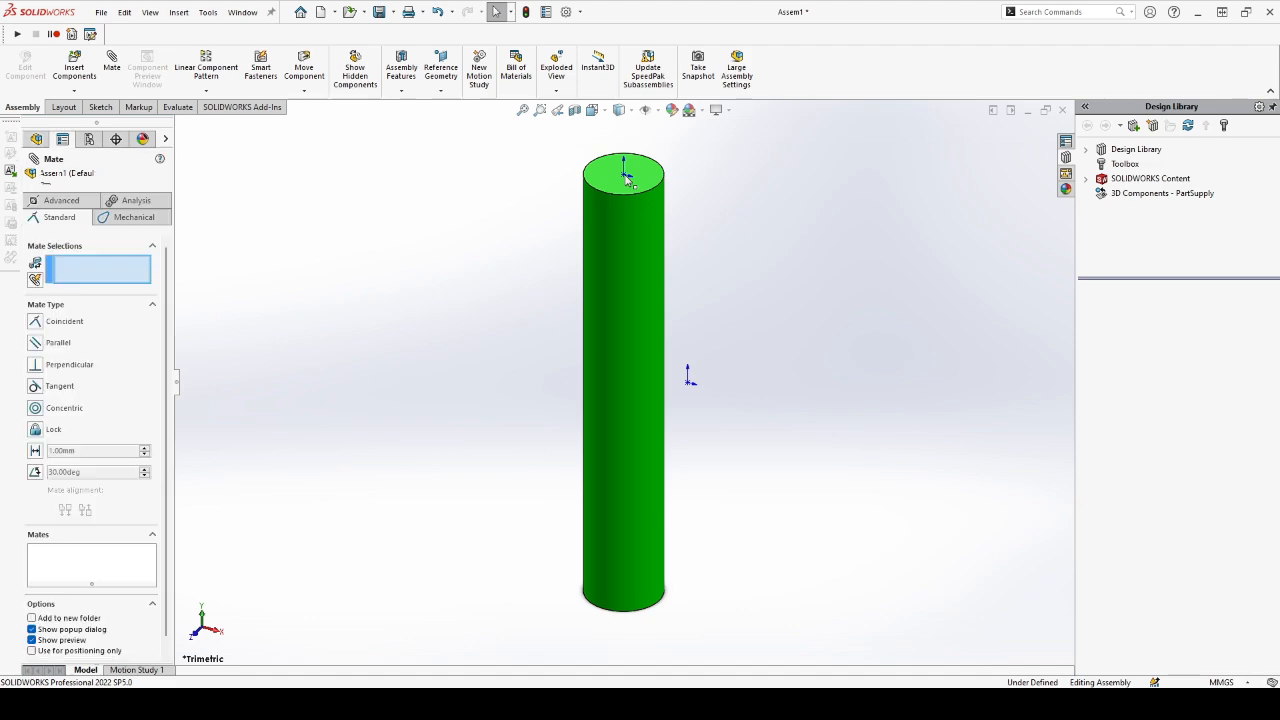
{"action": "left_click", "coordinate": [625, 173]}
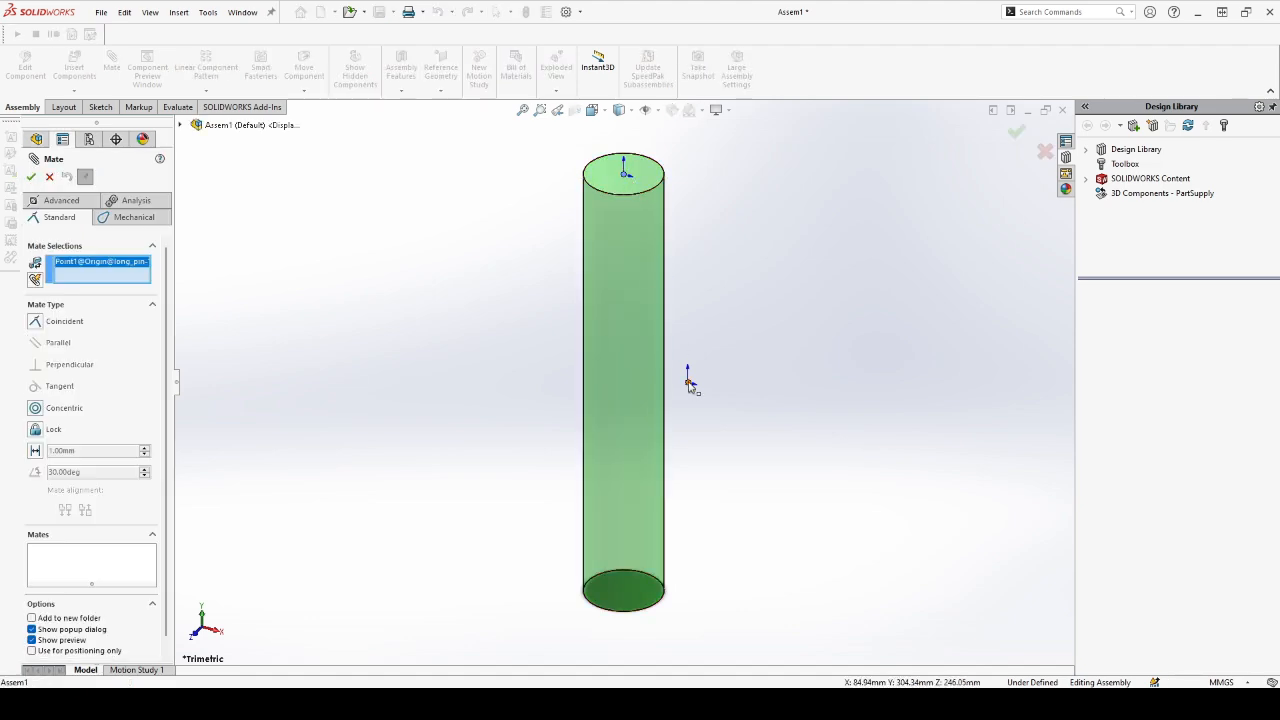
{"action": "left_click", "coordinate": [688, 383]}
{"action": "left_click", "coordinate": [689, 294]}
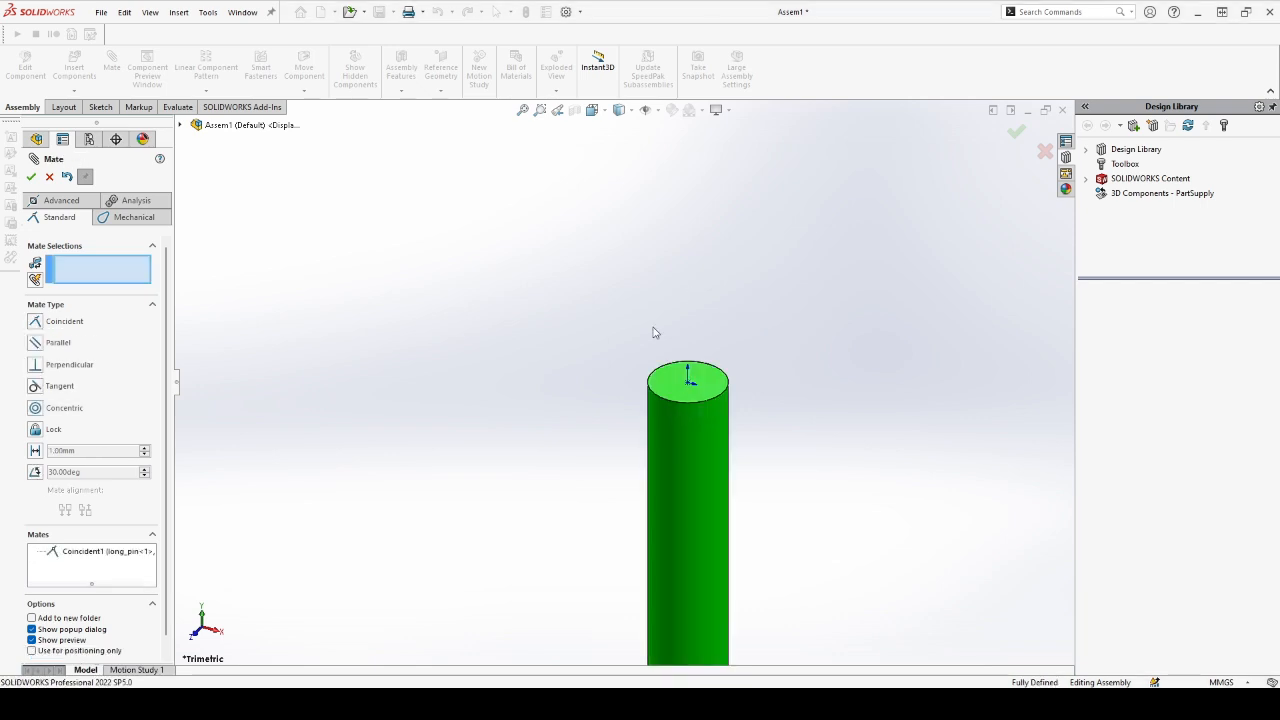
{"action": "left_click", "coordinate": [31, 176]}
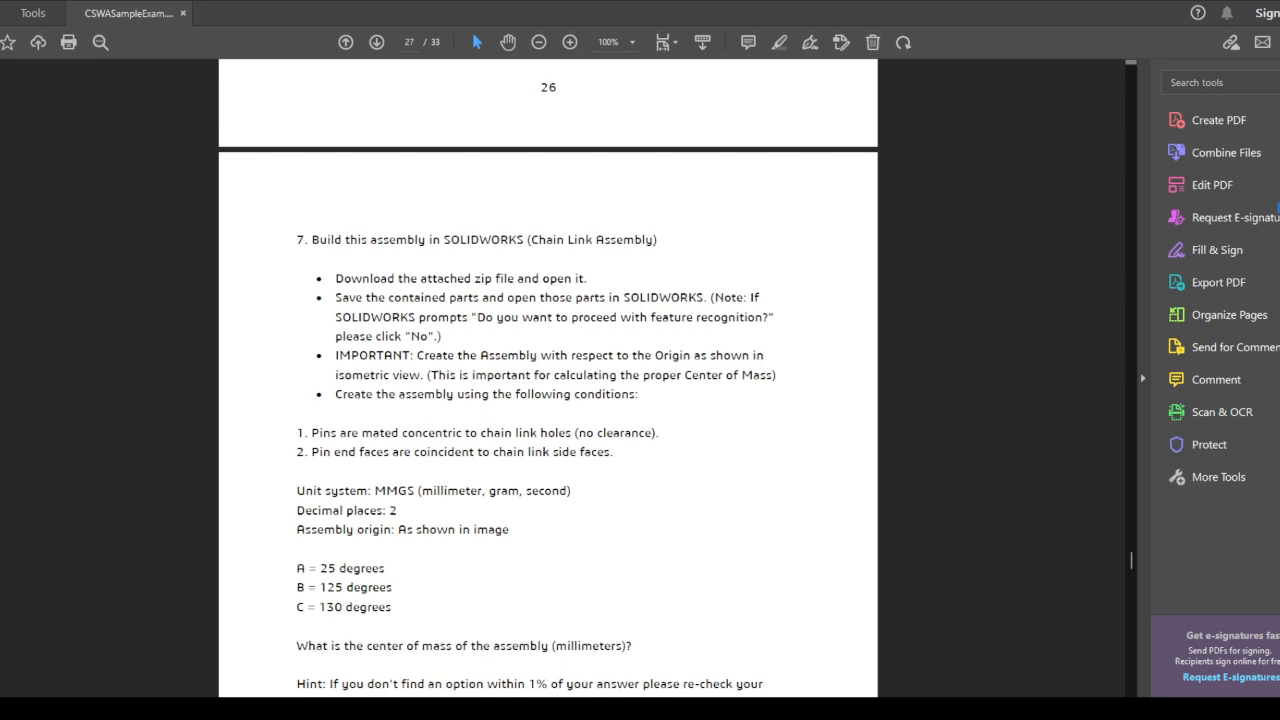
- Fix the long pin in place and delete its coincident origin mate
{"action": "scroll", "coordinate": [548, 380], "scroll_direction": "up", "scroll_amount": 10}
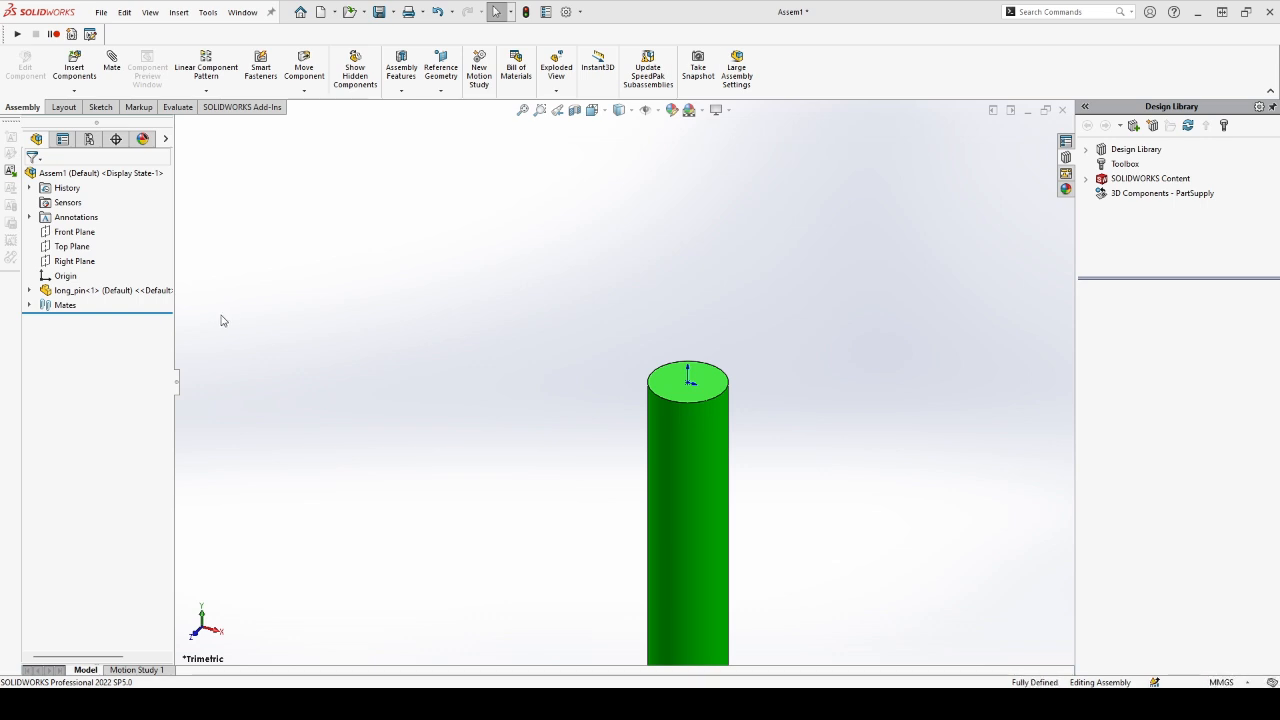
{"action": "right_click", "coordinate": [142, 296]}
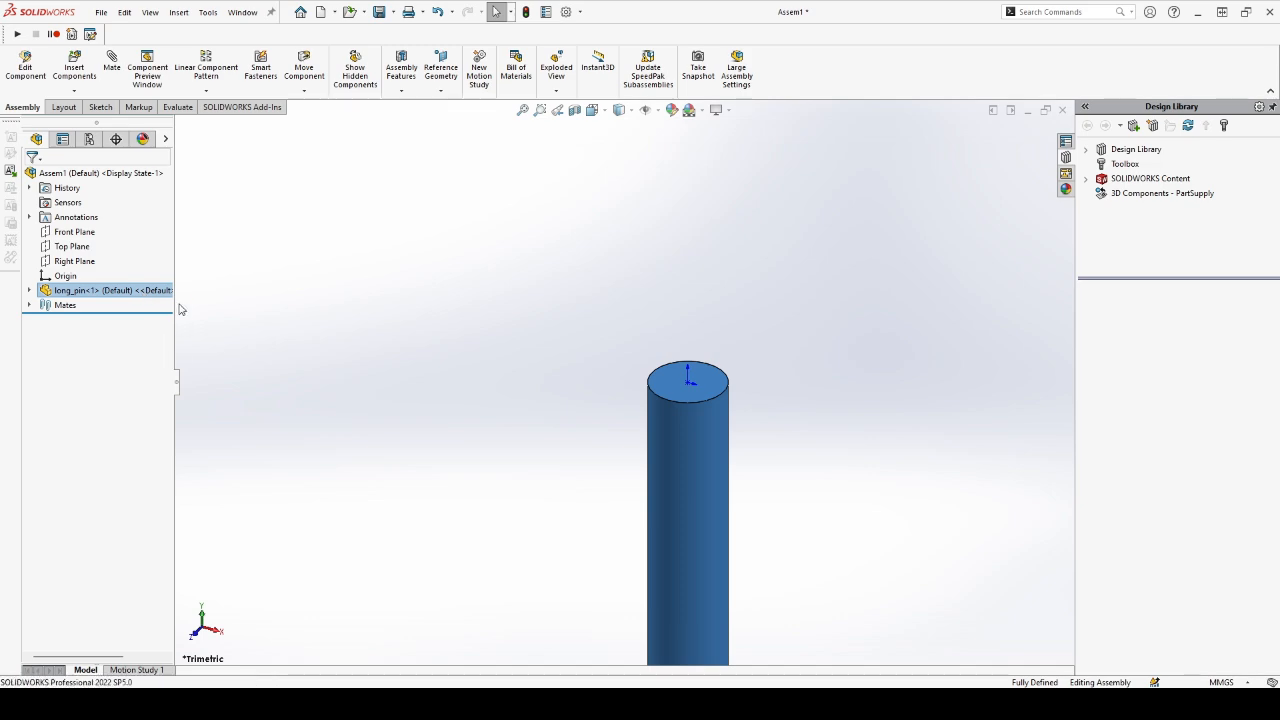
{"action": "left_click", "coordinate": [181, 306]}
{"action": "scroll", "coordinate": [459, 319], "scroll_direction": "up", "scroll_amount": 2}
{"action": "scroll", "coordinate": [723, 525], "scroll_direction": "down", "scroll_amount": 3}
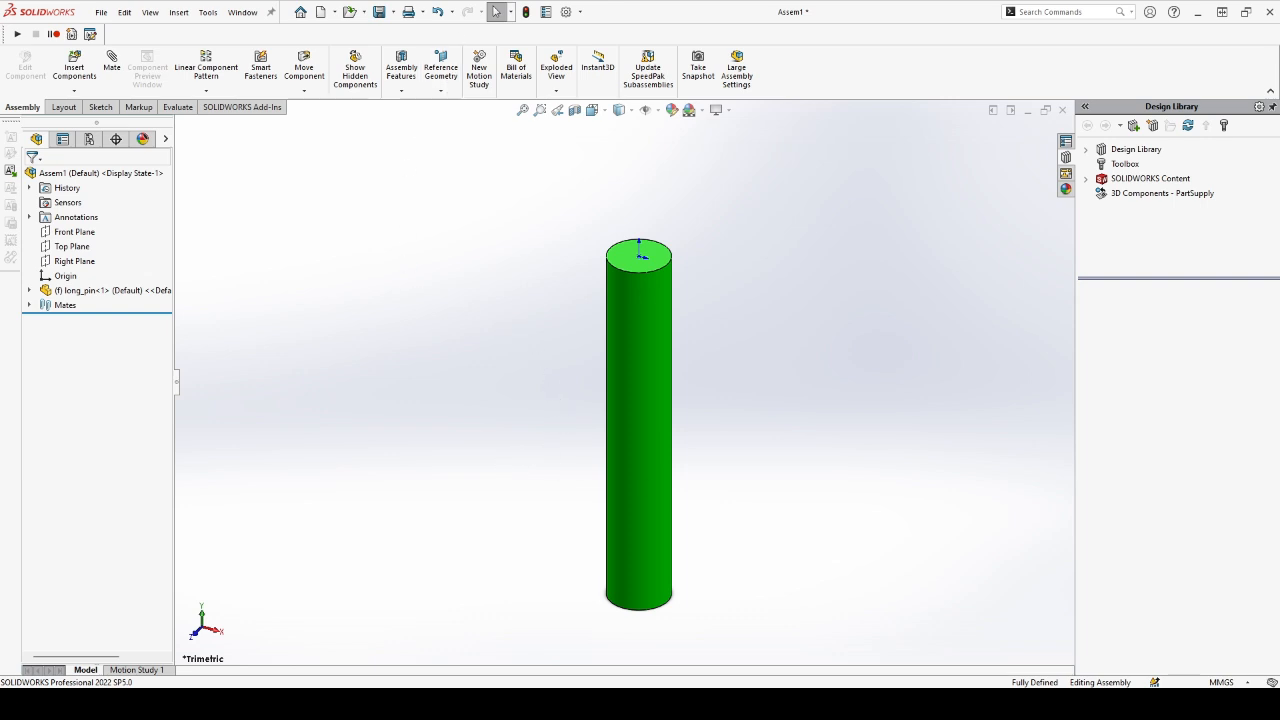
{"action": "left_click", "coordinate": [29, 305]}
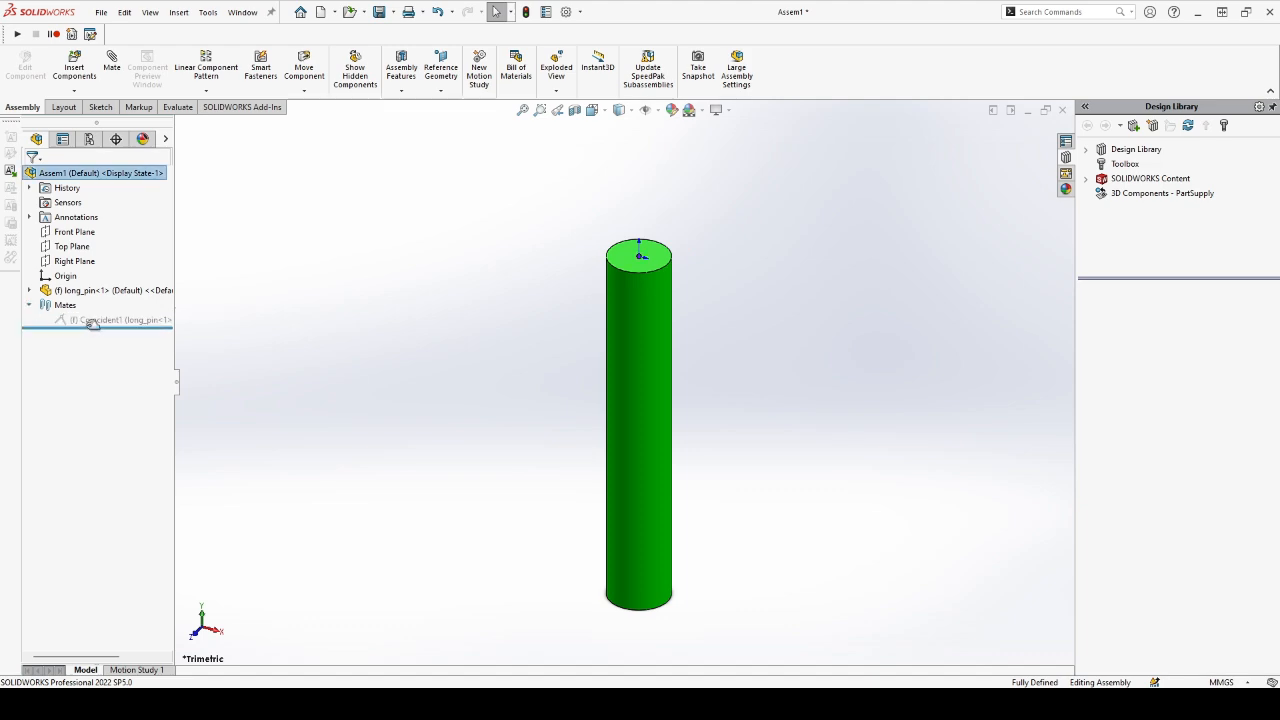
{"action": "left_click_drag", "start_coordinate": [92, 323], "coordinate": [89, 328]}
{"action": "key", "text": "Delete"}
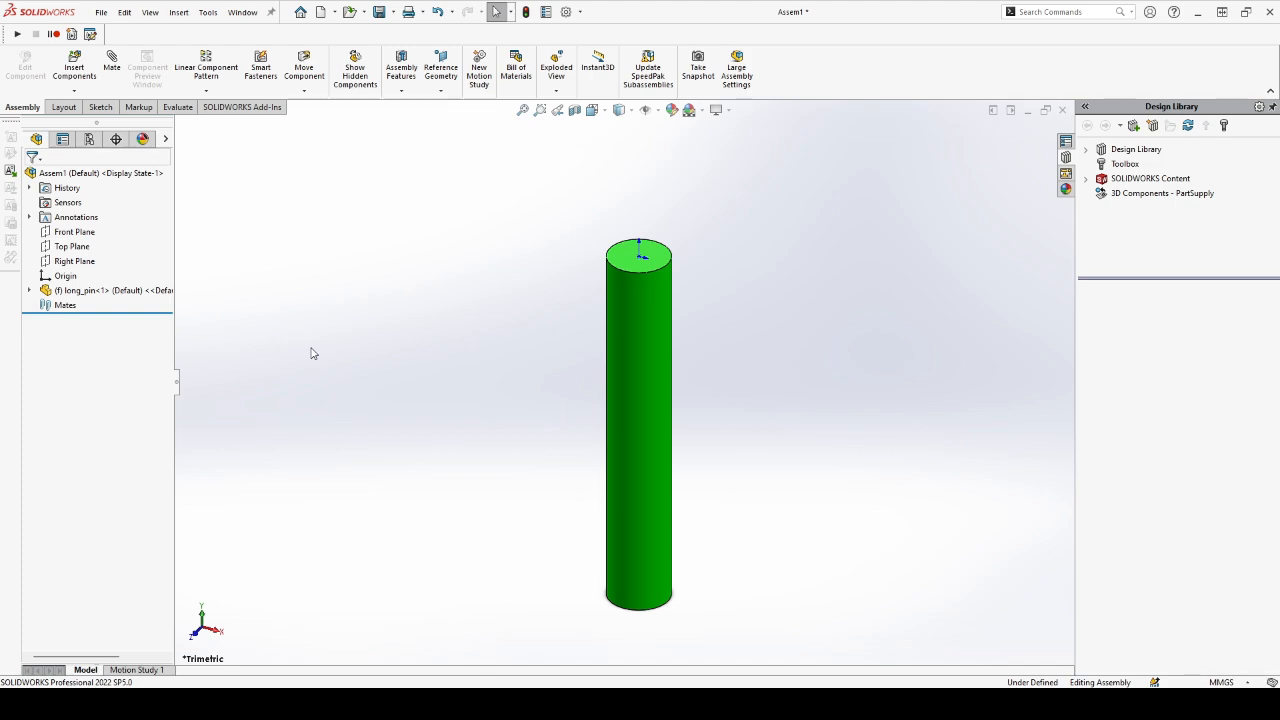
- Insert a chain_link beside the long pin, rotated in 90° increments to lie horizontally with its single-tab end toward the pin
{"action": "key", "text": "i"}
{"action": "left_click", "coordinate": [66, 325]}
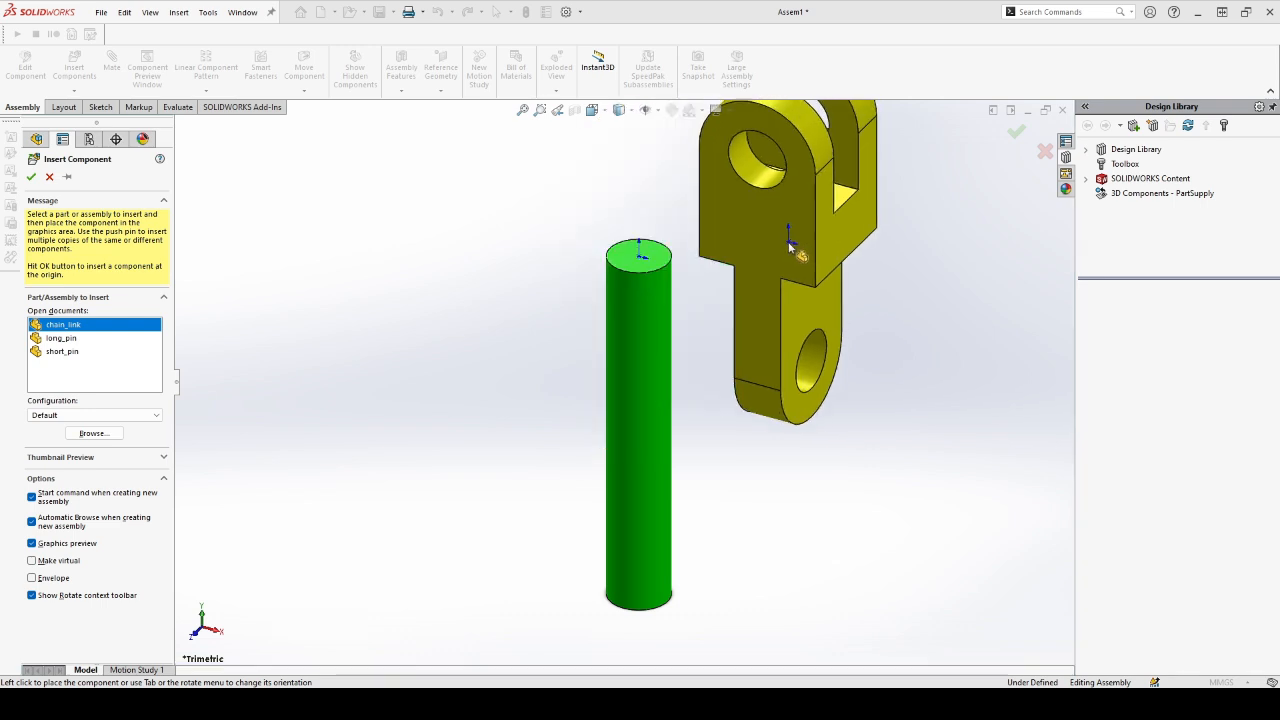
{"action": "left_click", "coordinate": [788, 241]}
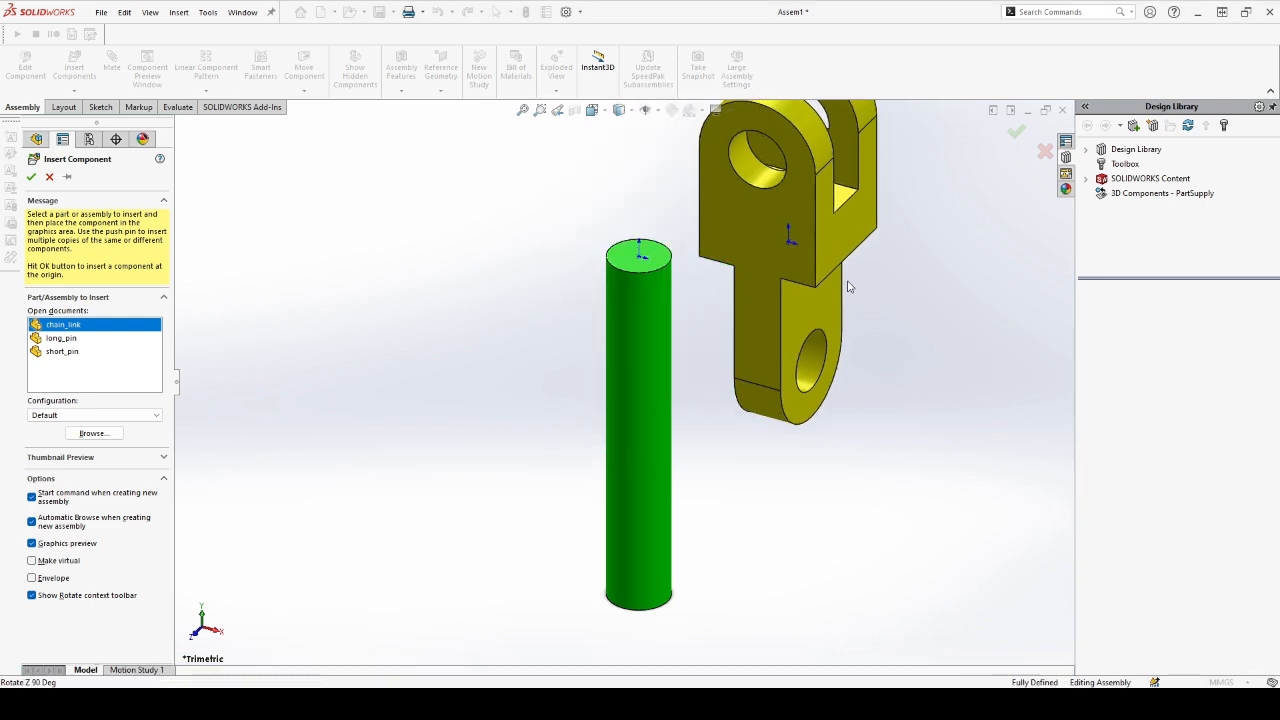
{"action": "key", "text": "Tab"}
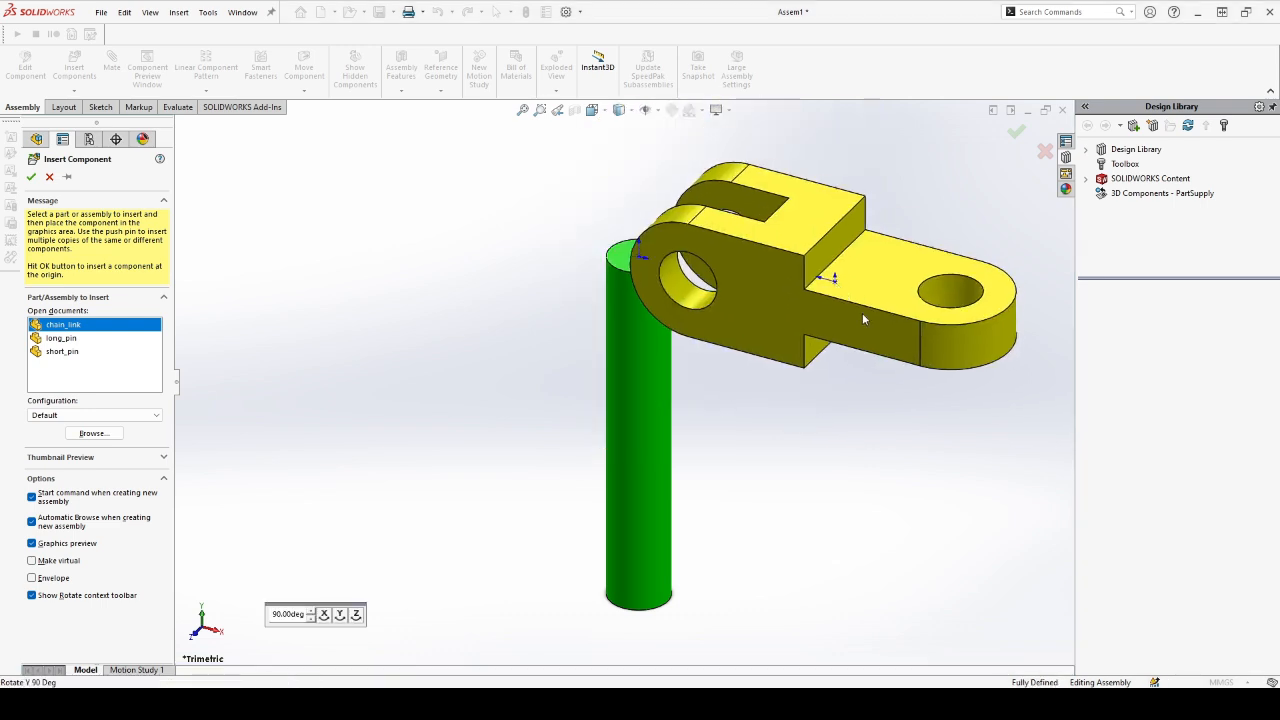
{"action": "key", "text": "Tab"}
{"action": "key", "text": "Tab"}
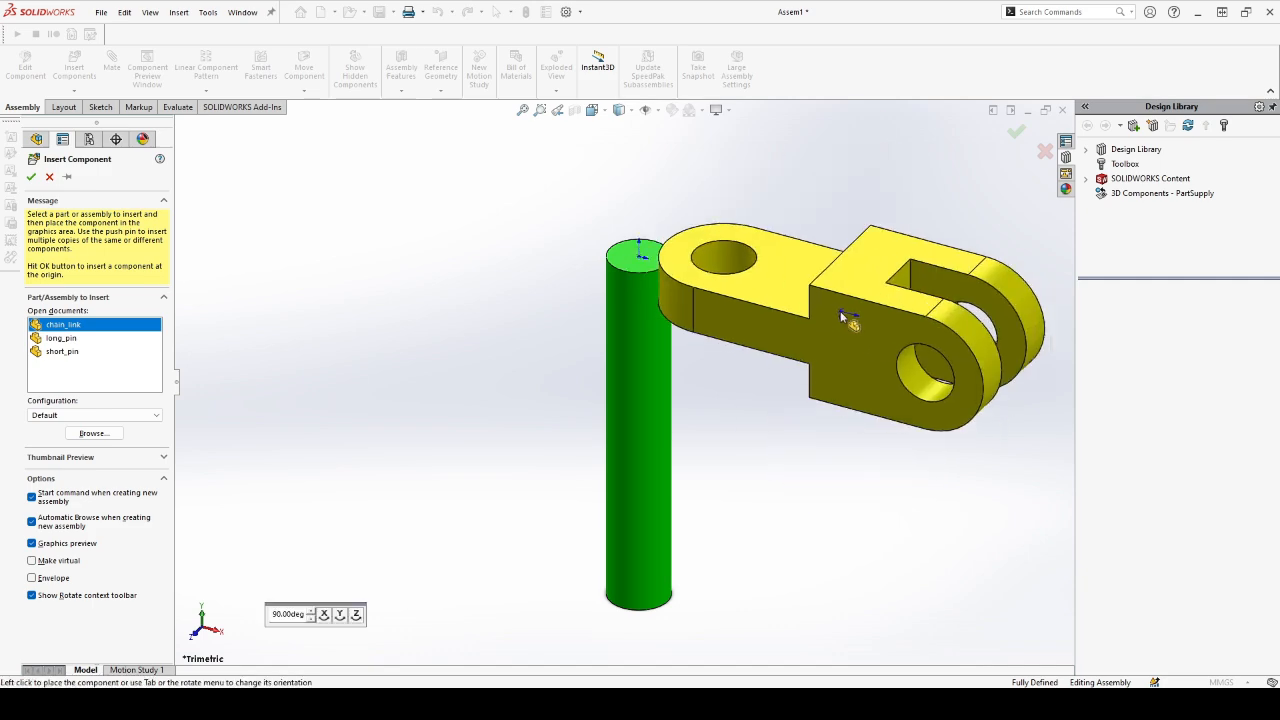
{"action": "left_click", "coordinate": [840, 311]}
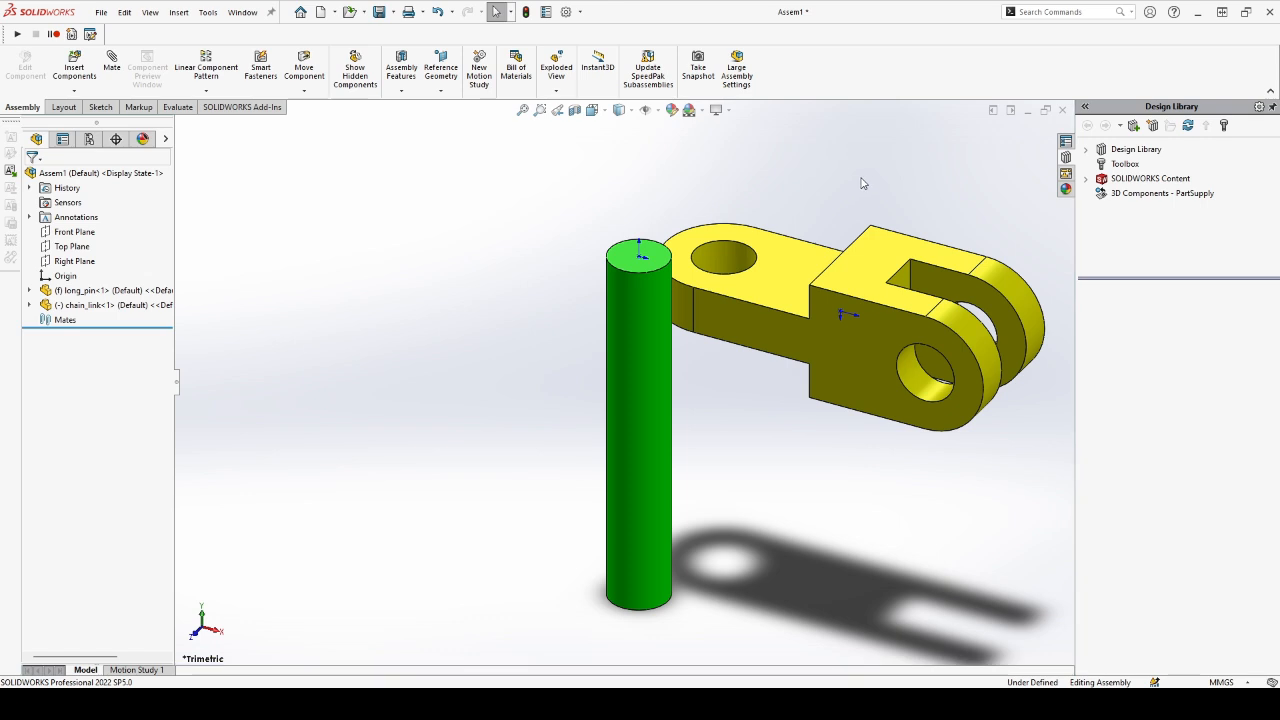
- Mate the chain link's single-tab hole concentric with the long pin and the tab's upper face coincident with the pin's top face
{"action": "key", "text": "m"}
{"action": "left_click", "coordinate": [729, 258]}
{"action": "left_click", "coordinate": [638, 288]}
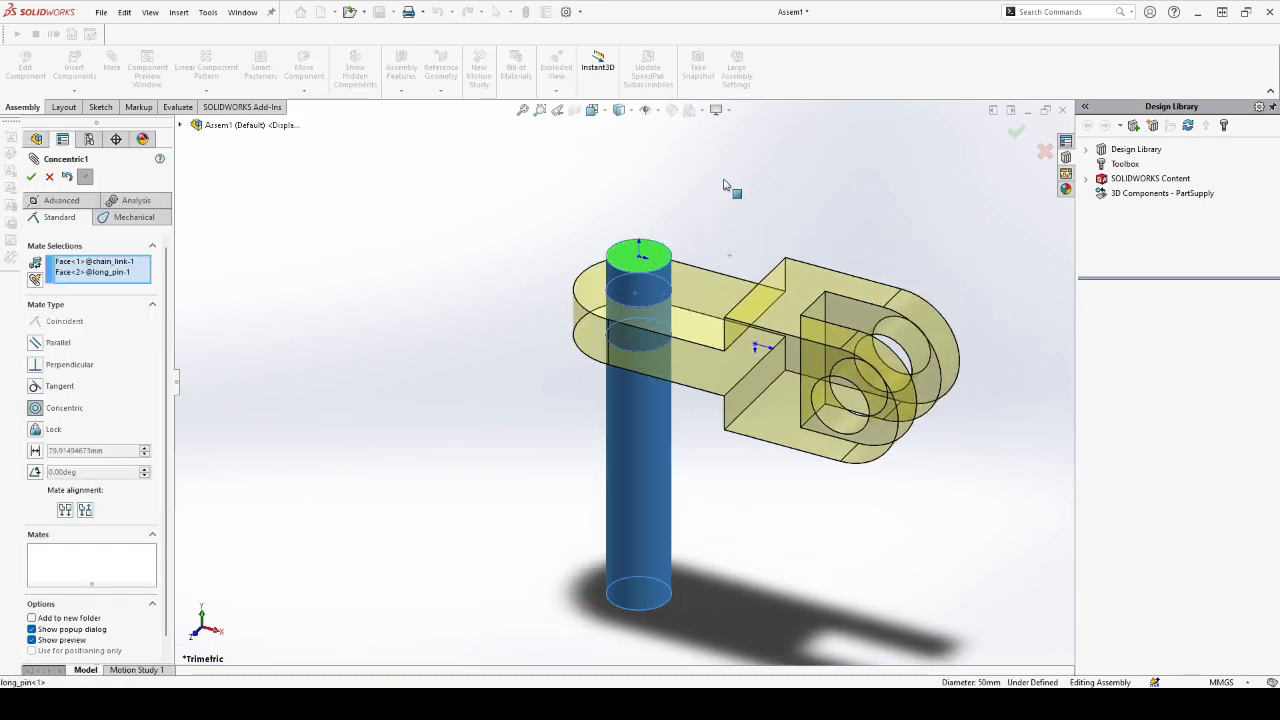
{"action": "right_click", "coordinate": [583, 340]}
{"action": "left_click", "coordinate": [697, 286]}
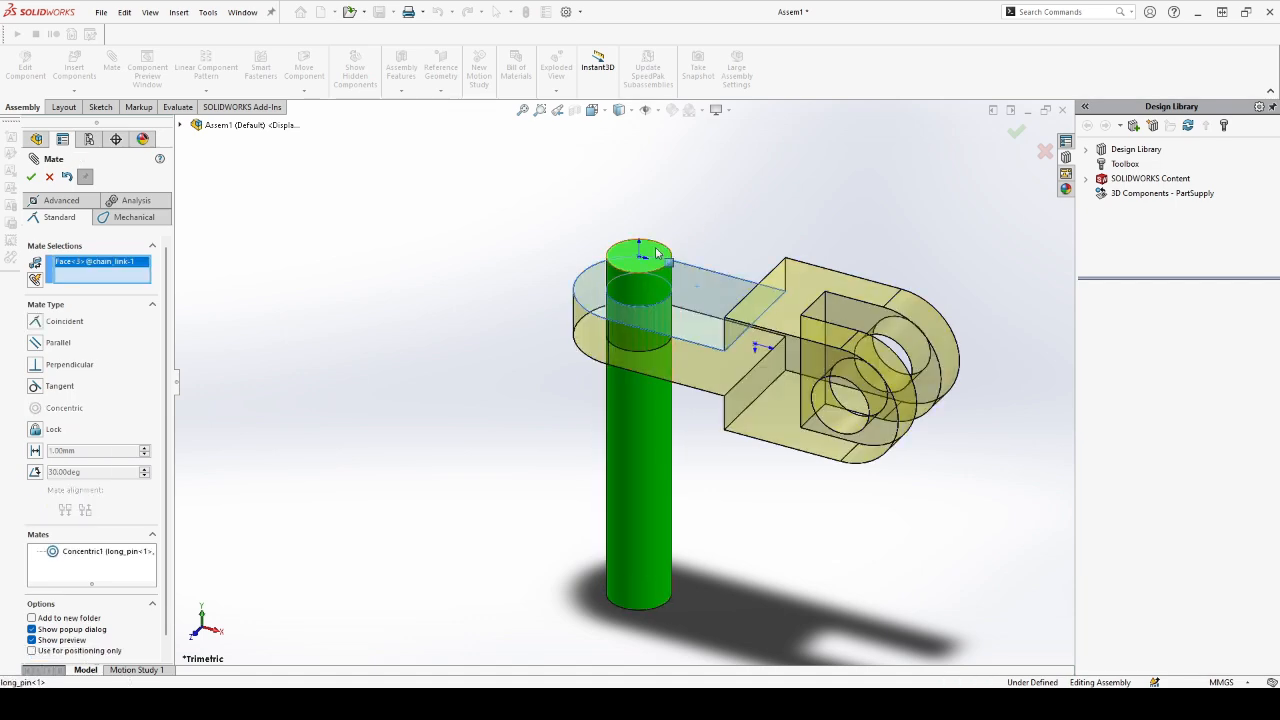
{"action": "left_click", "coordinate": [660, 258]}
{"action": "left_click", "coordinate": [714, 215]}
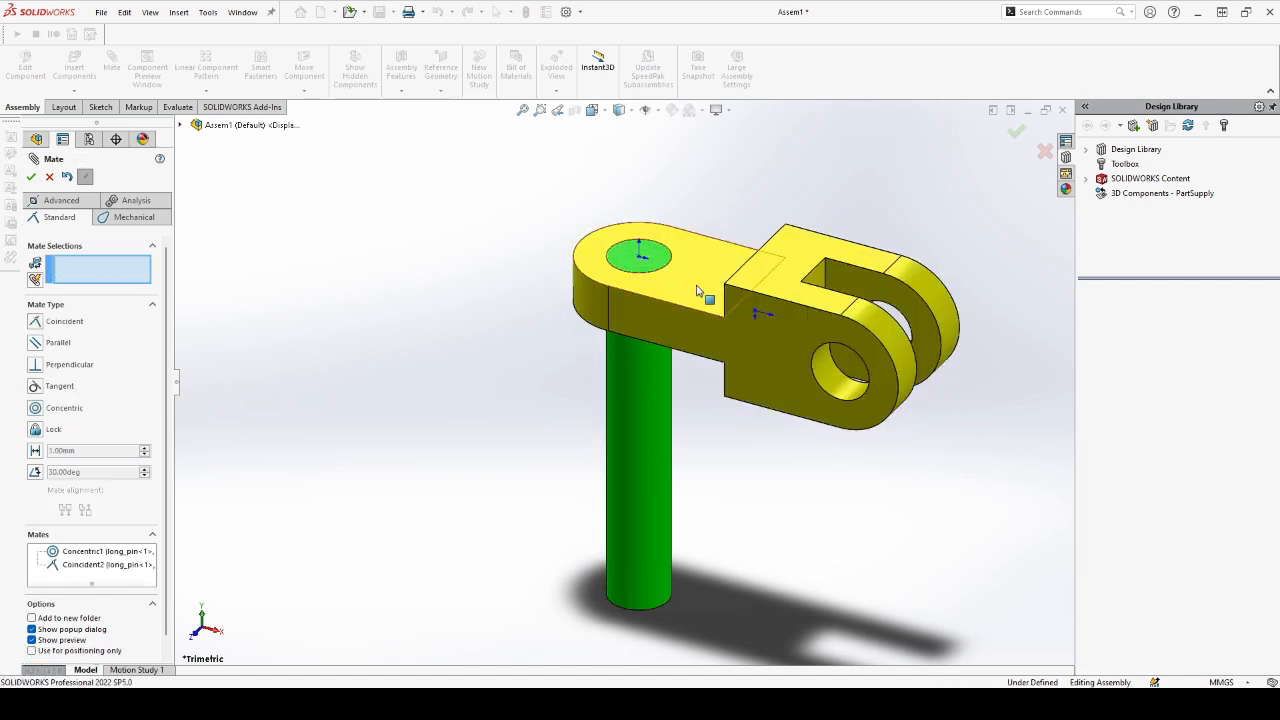
- Add a parallel mate between the chain link's fork side face and the assembly's Front Plane
{"action": "left_click", "coordinate": [646, 313]}
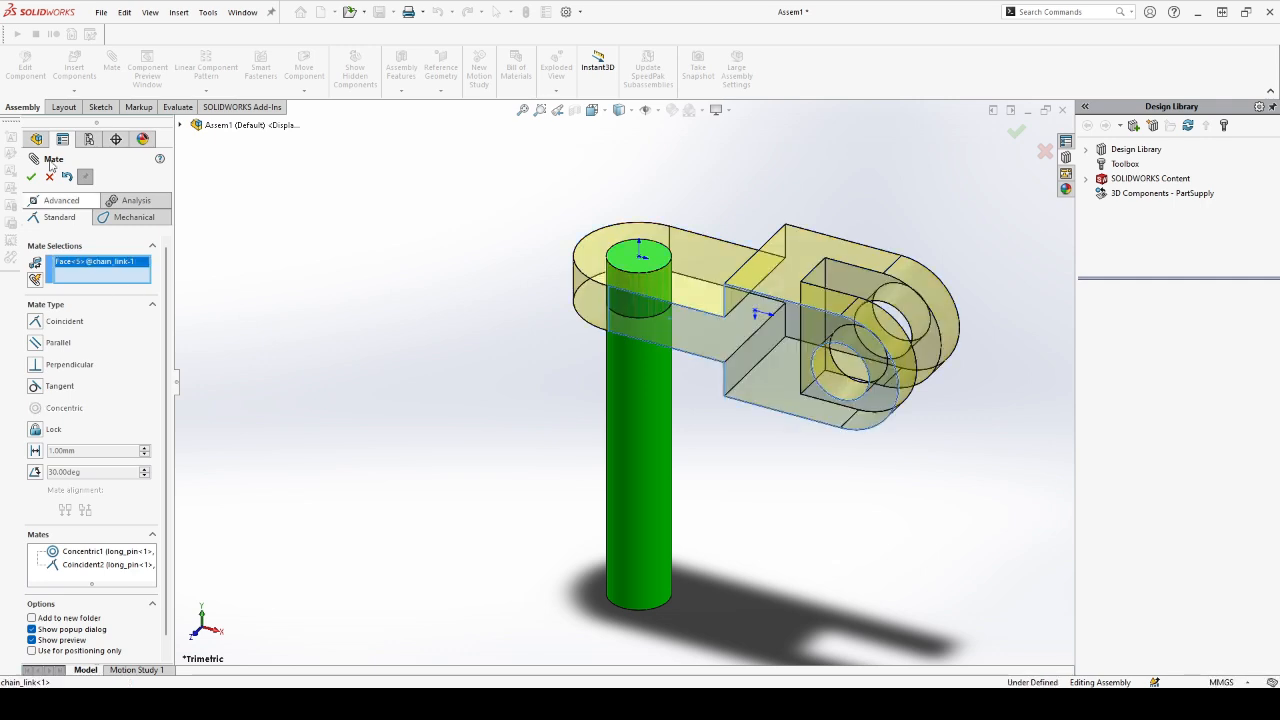
{"action": "left_click", "coordinate": [181, 125]}
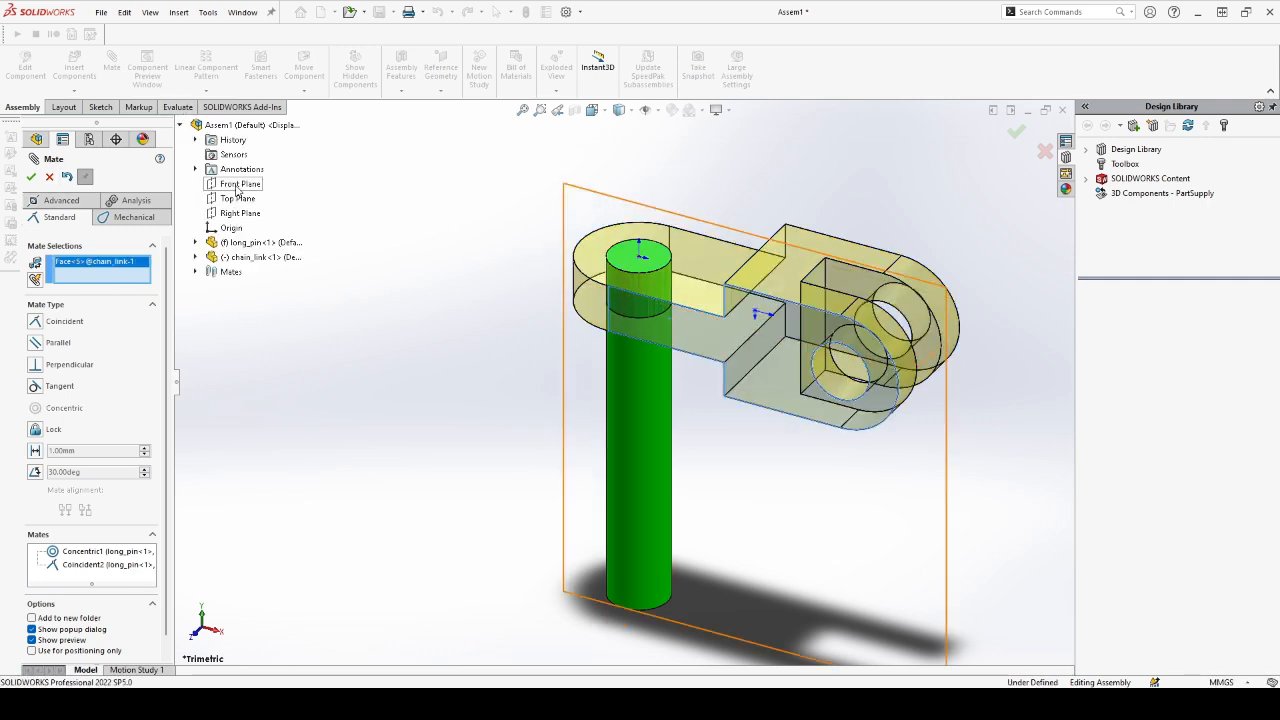
{"action": "left_click", "coordinate": [238, 185]}
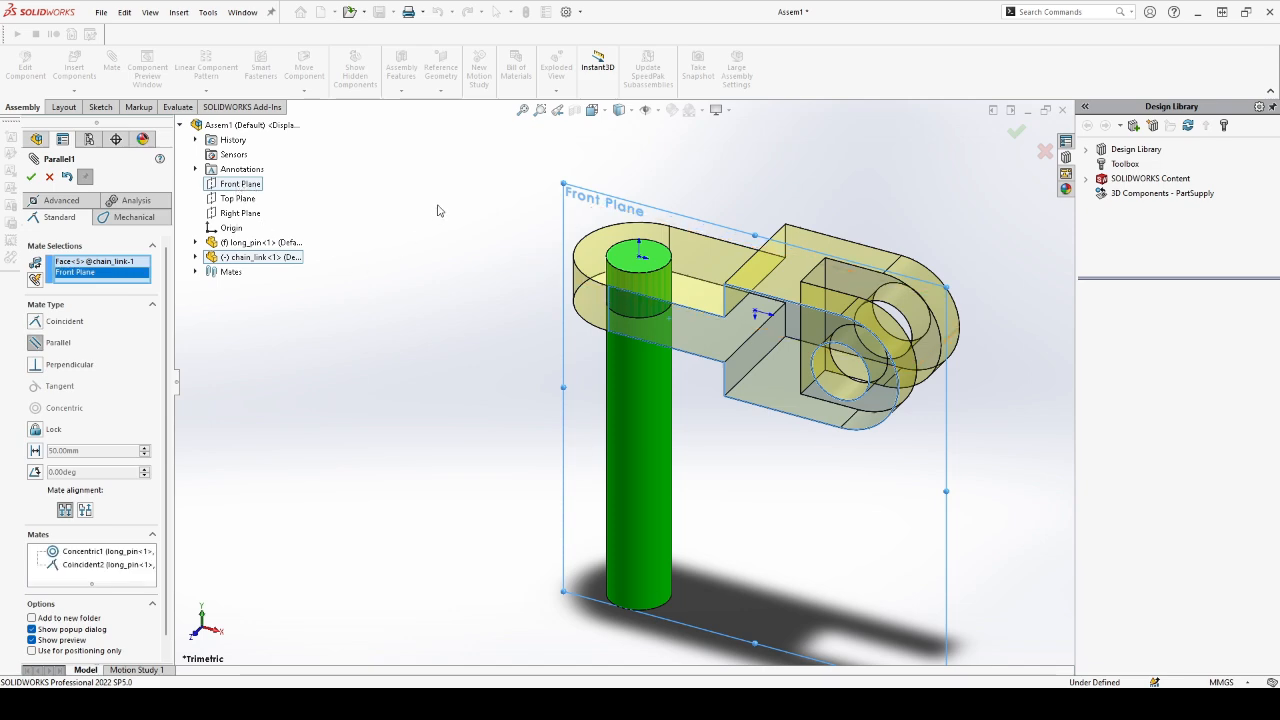
{"action": "key", "text": "Return"}
{"action": "key", "text": "Return"}
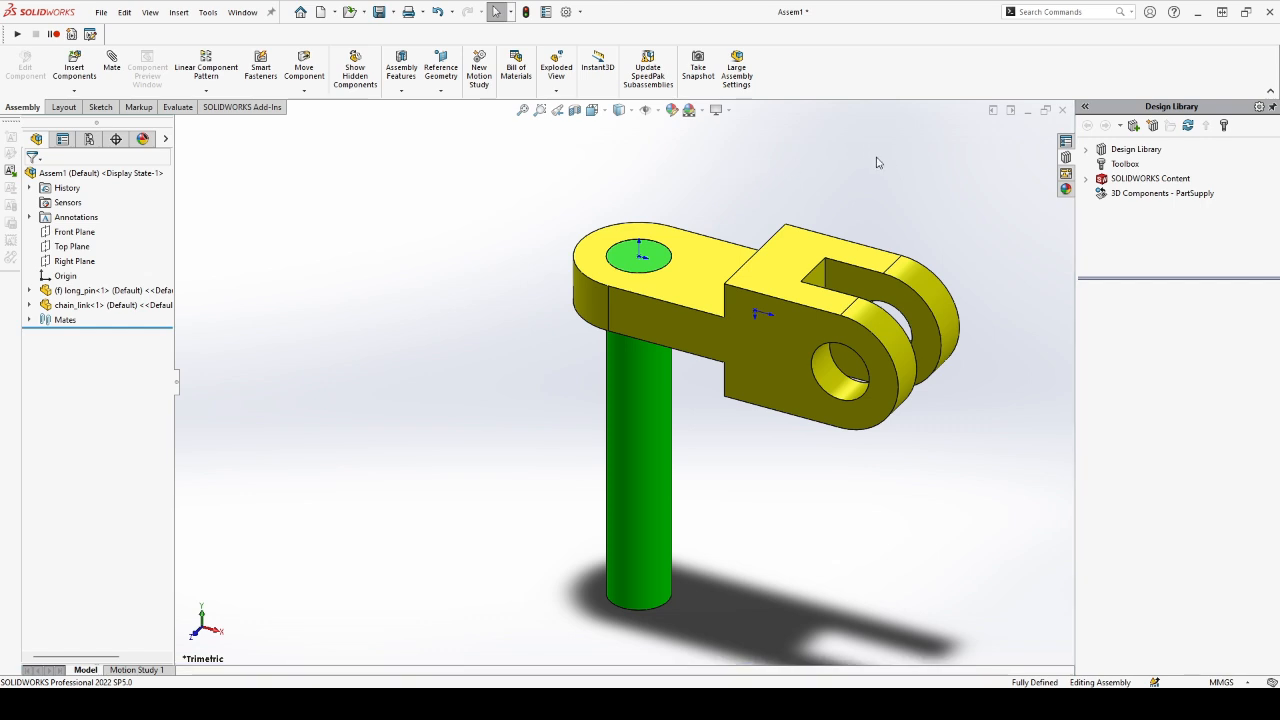
- Insert a short_pin above the chain link's fork end, rotated 90° so its axis aligns with the fork holes
{"action": "key", "text": "i"}
{"action": "left_click", "coordinate": [62, 351]}
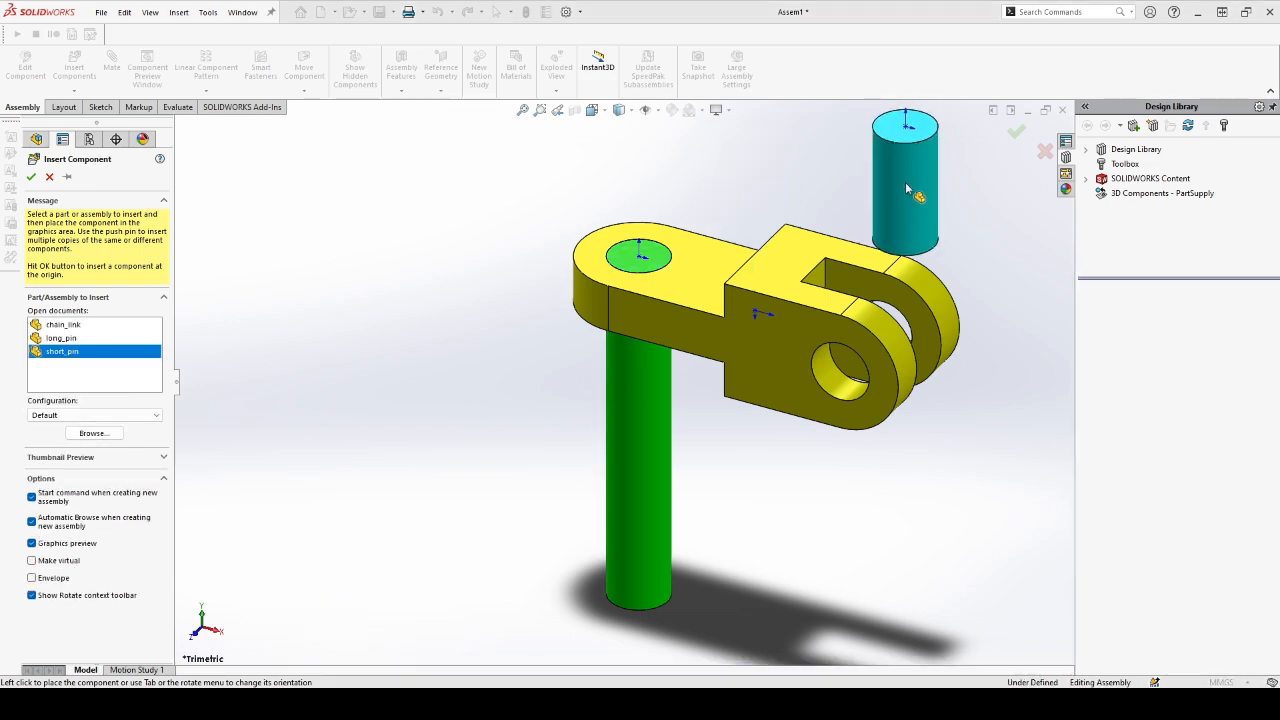
{"action": "key", "text": "Tab"}
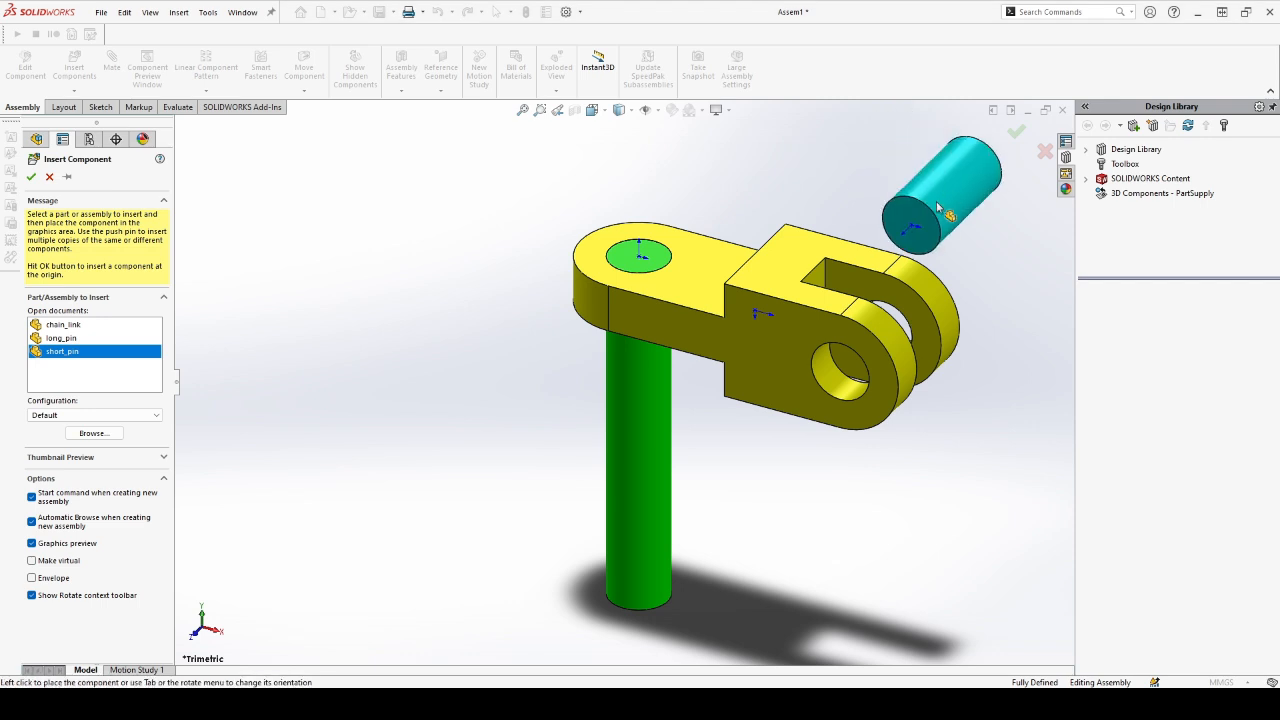
{"action": "left_click", "coordinate": [975, 262]}
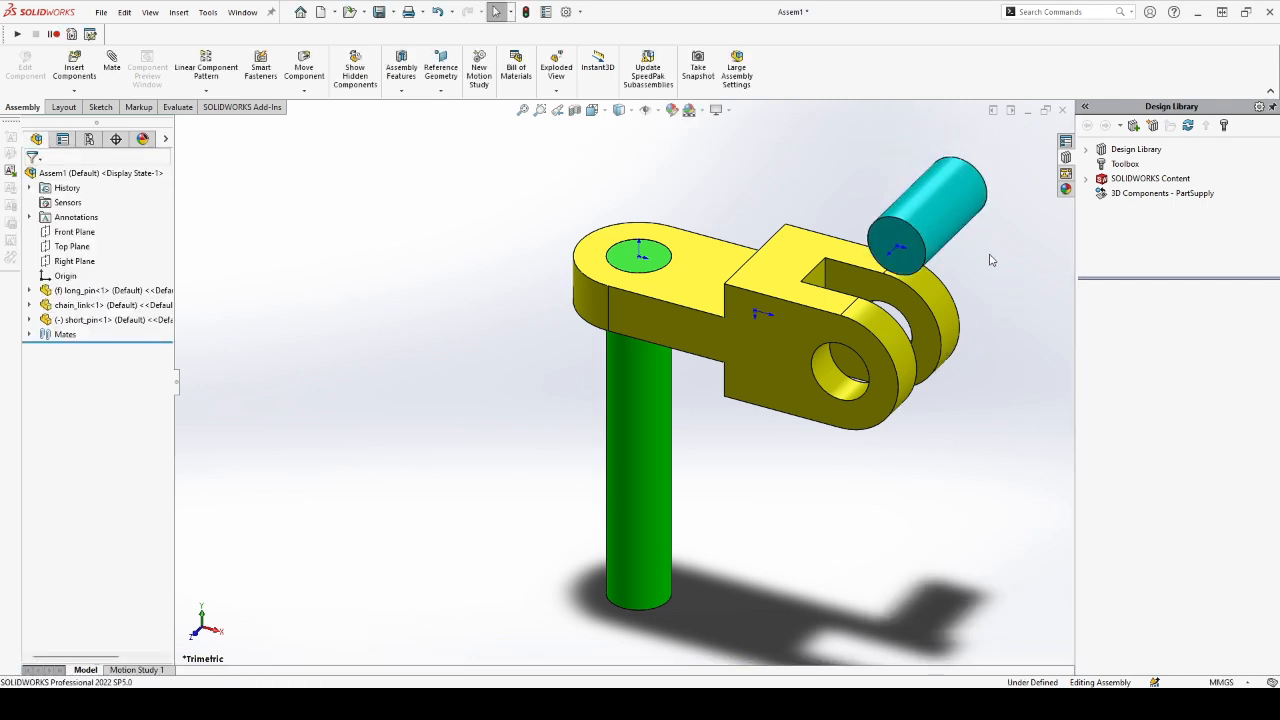
- Mate the short pin's circular end edge coincident with the fork hole's outer edge and test its freedom of movement
{"action": "key", "text": "m"}
{"action": "left_click", "coordinate": [909, 224]}
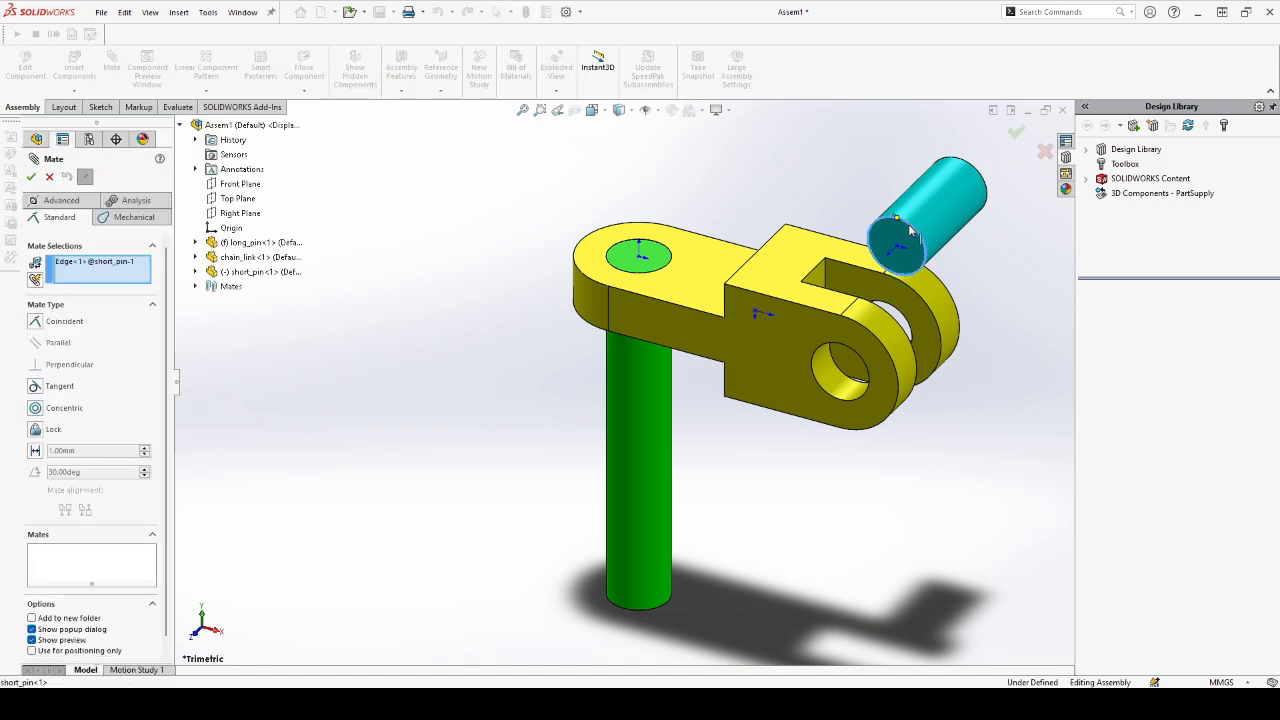
{"action": "left_click", "coordinate": [822, 392]}
{"action": "left_click", "coordinate": [857, 361]}
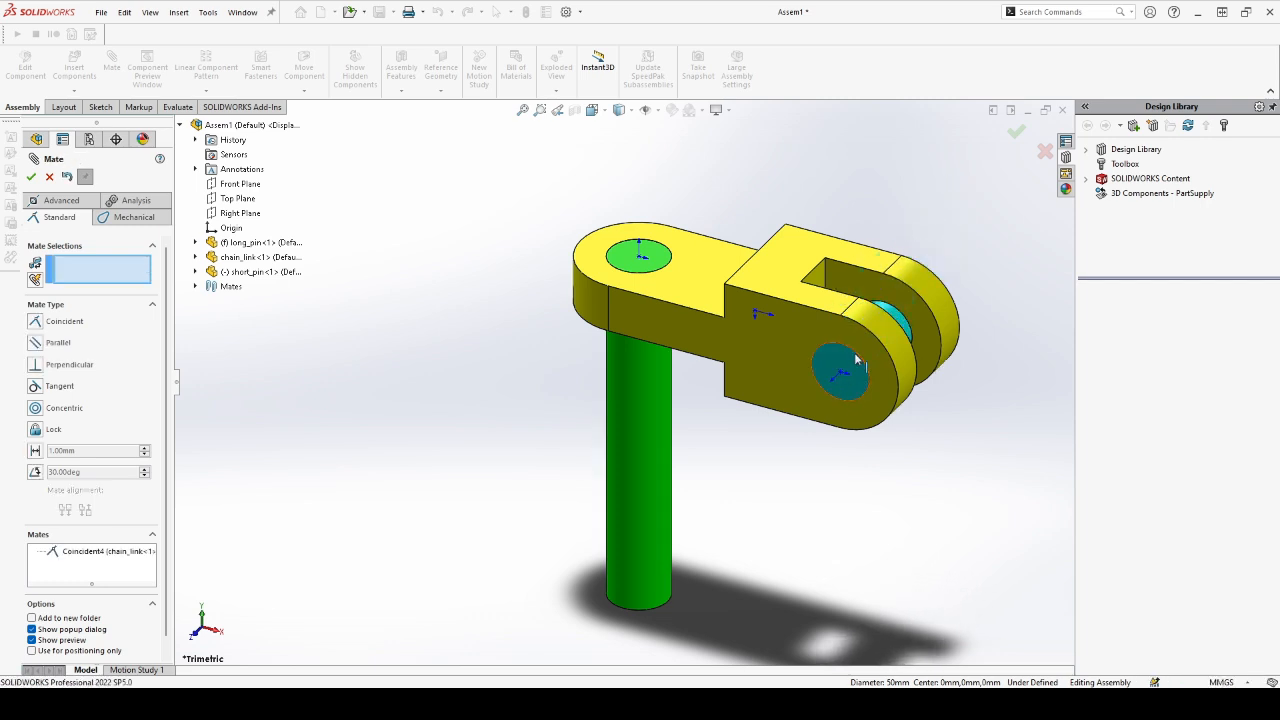
{"action": "key", "text": "Escape"}
{"action": "left_click_drag", "start_coordinate": [826, 360], "coordinate": [926, 514]}
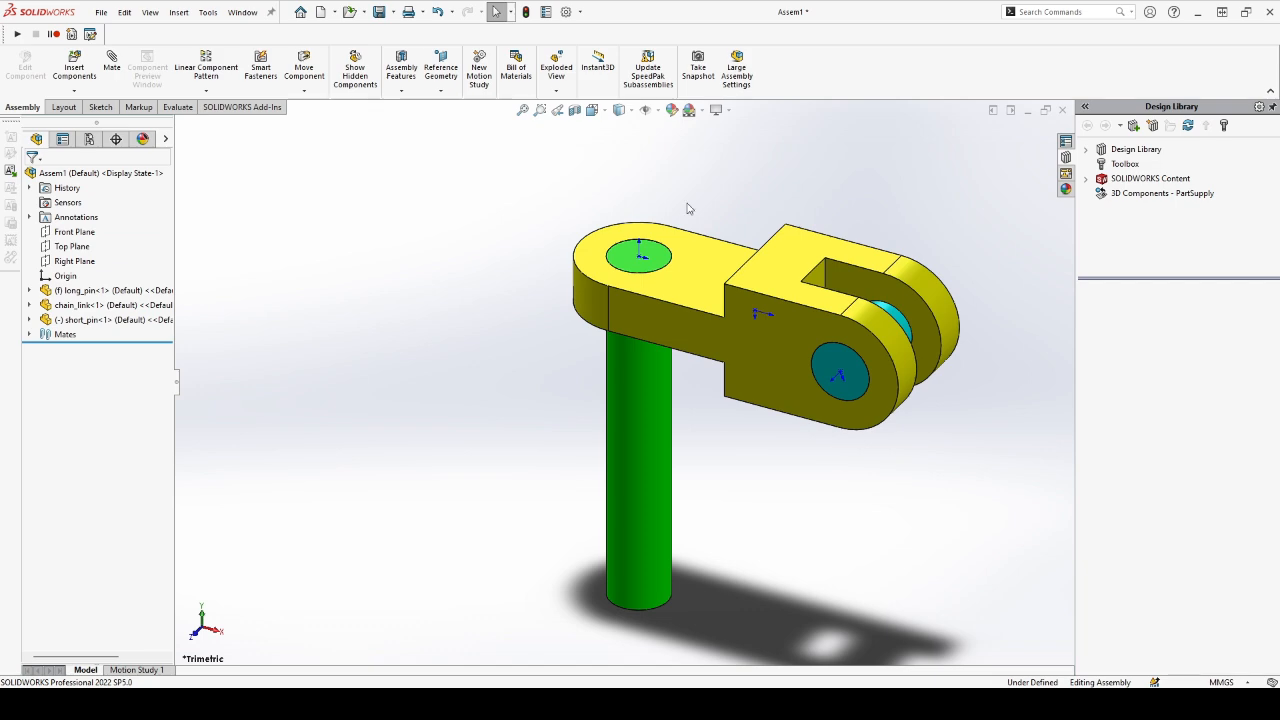
- Copy the first chain link and place the second instance beyond its fork end
{"action": "scroll", "coordinate": [582, 200], "scroll_direction": "up", "scroll_amount": 4}
{"action": "scroll", "coordinate": [800, 355], "scroll_direction": "down", "scroll_amount": 5}
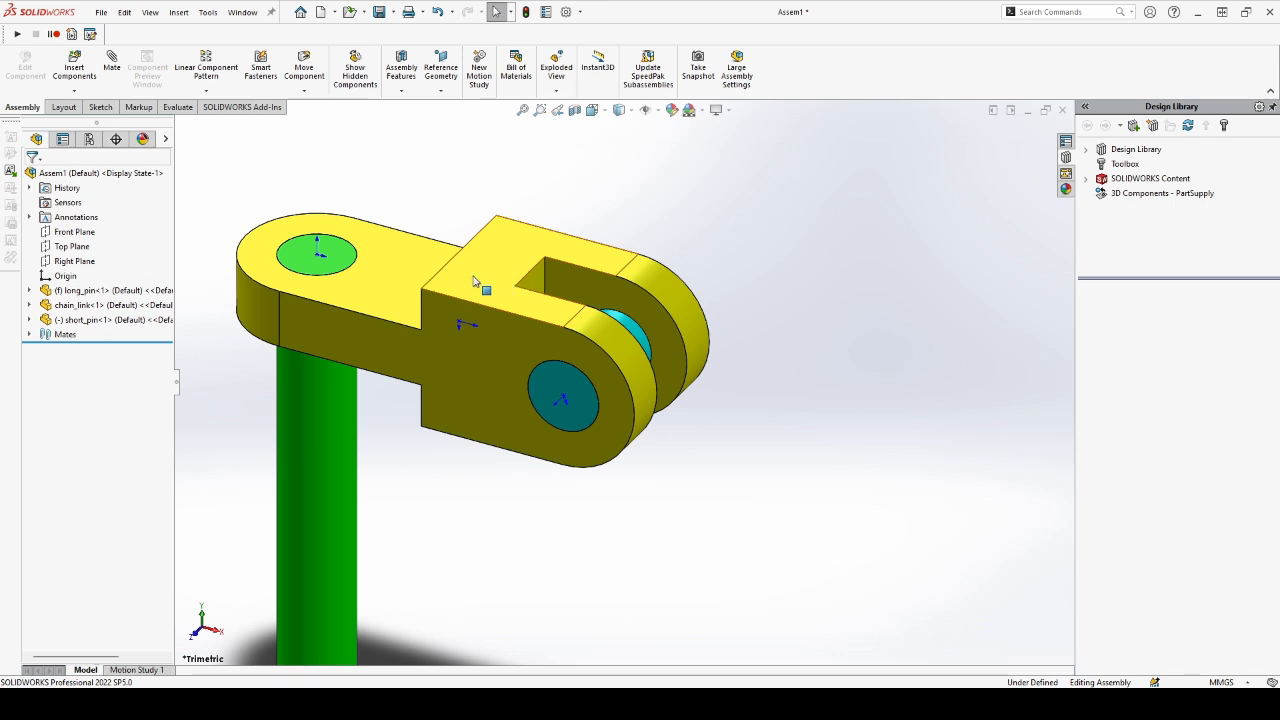
{"action": "left_click_drag", "start_coordinate": [474, 281], "coordinate": [968, 318], "text": "ctrl"}
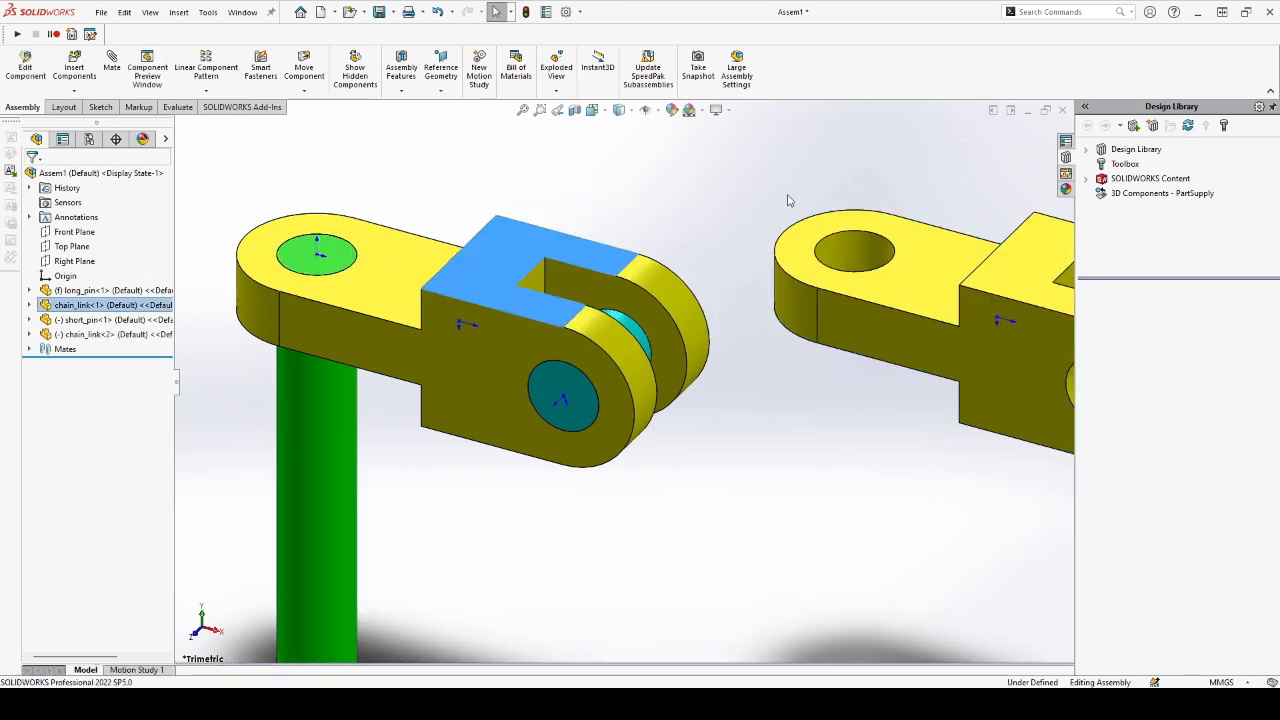
{"action": "key", "text": "f"}
{"action": "left_click", "coordinate": [784, 250]}
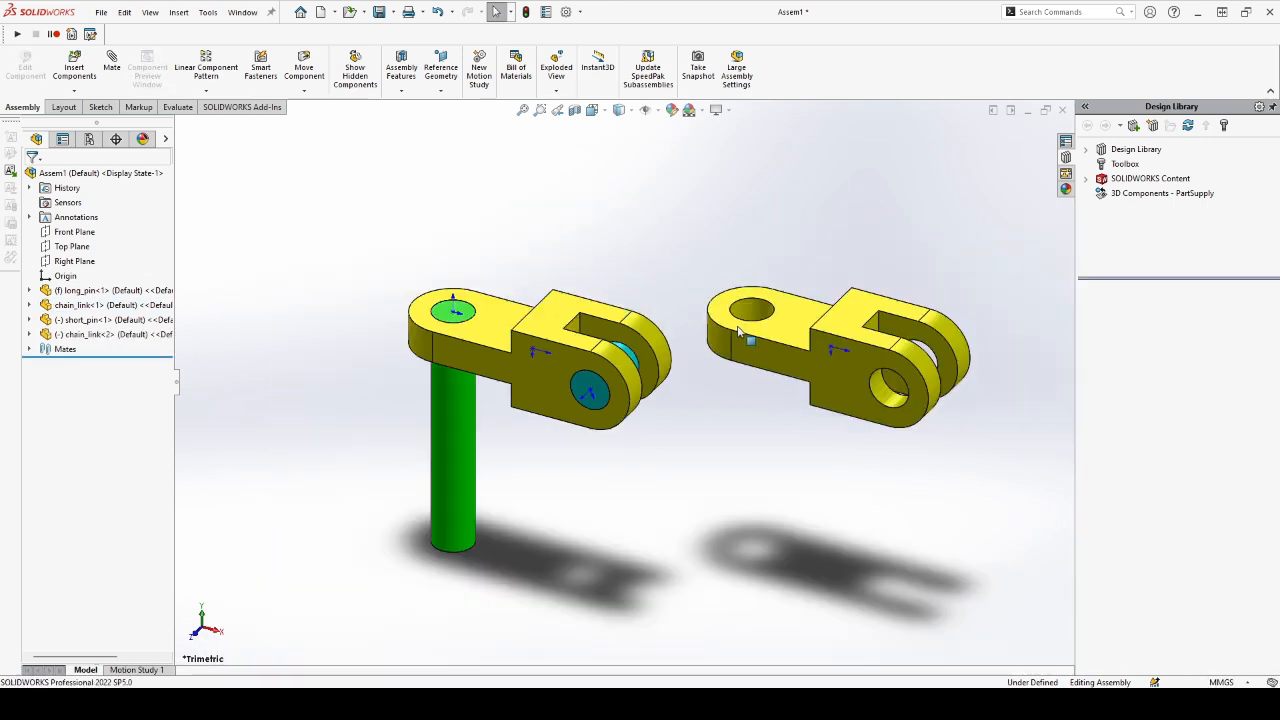
- Mate the second chain link's tab hole concentric with the short pin
{"action": "key", "text": "m"}
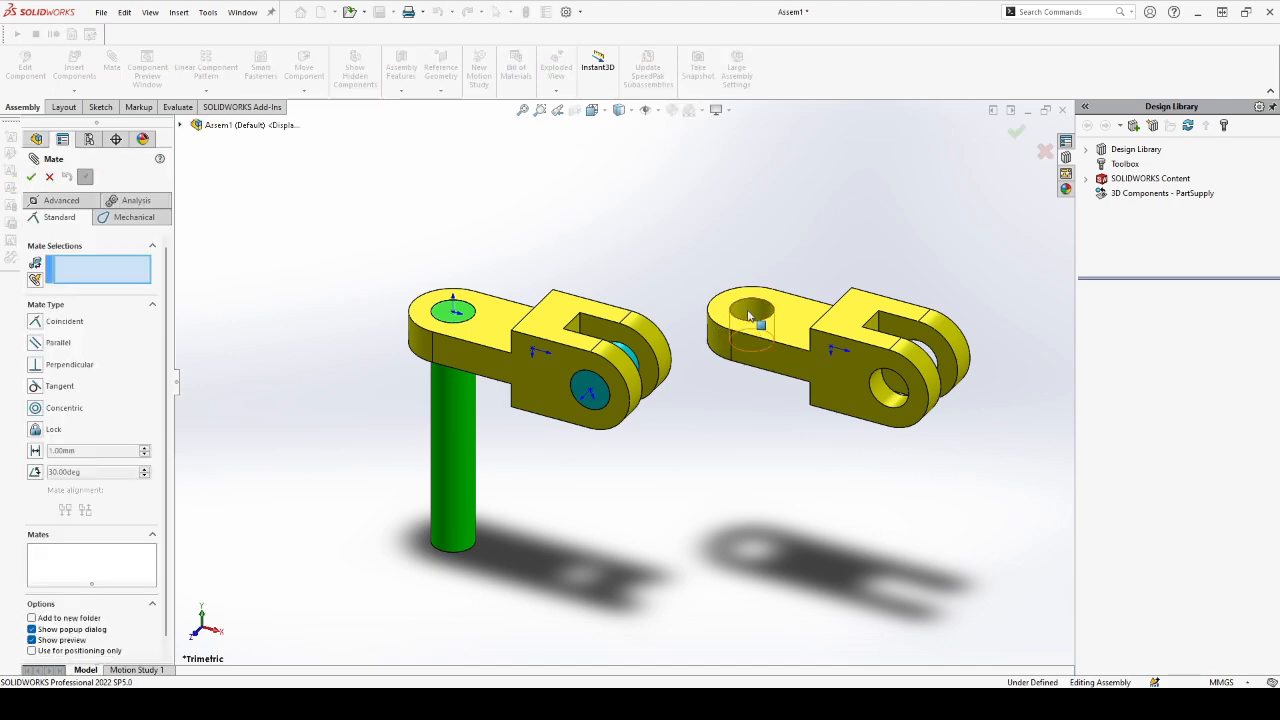
{"action": "left_click", "coordinate": [760, 317]}
{"action": "scroll", "coordinate": [608, 362], "scroll_direction": "down", "scroll_amount": 3}
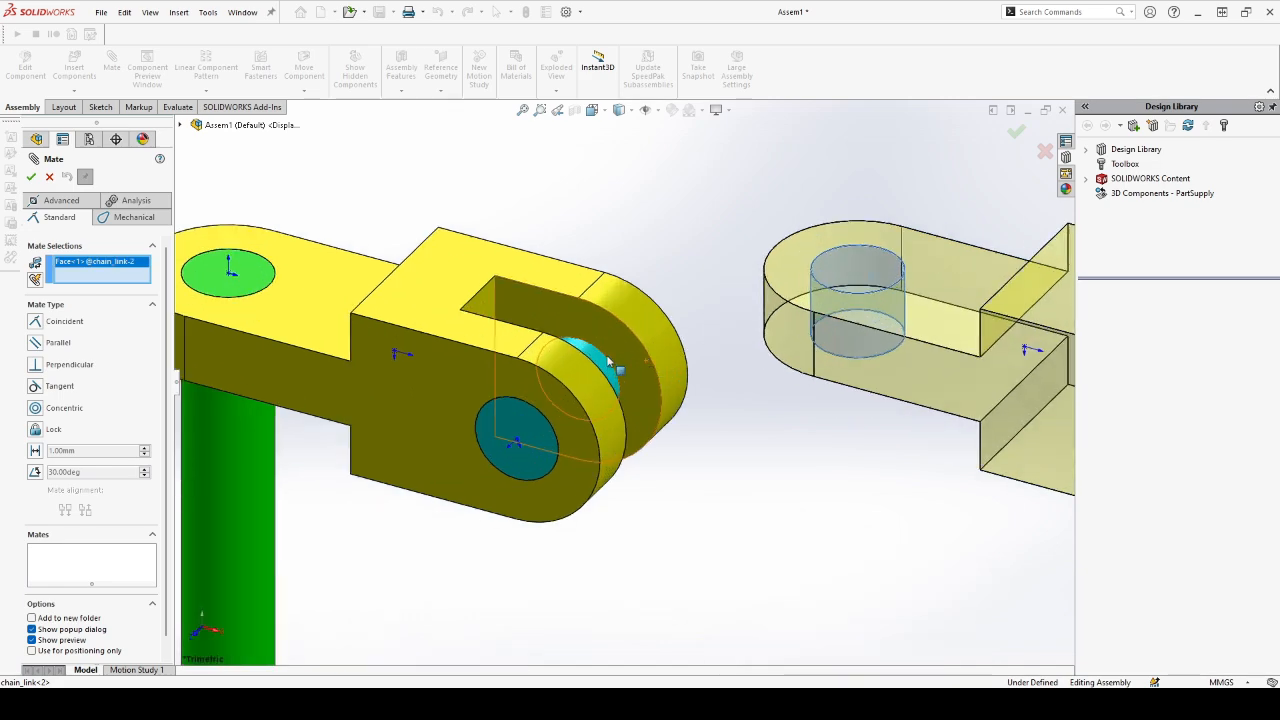
{"action": "left_click", "coordinate": [597, 368]}
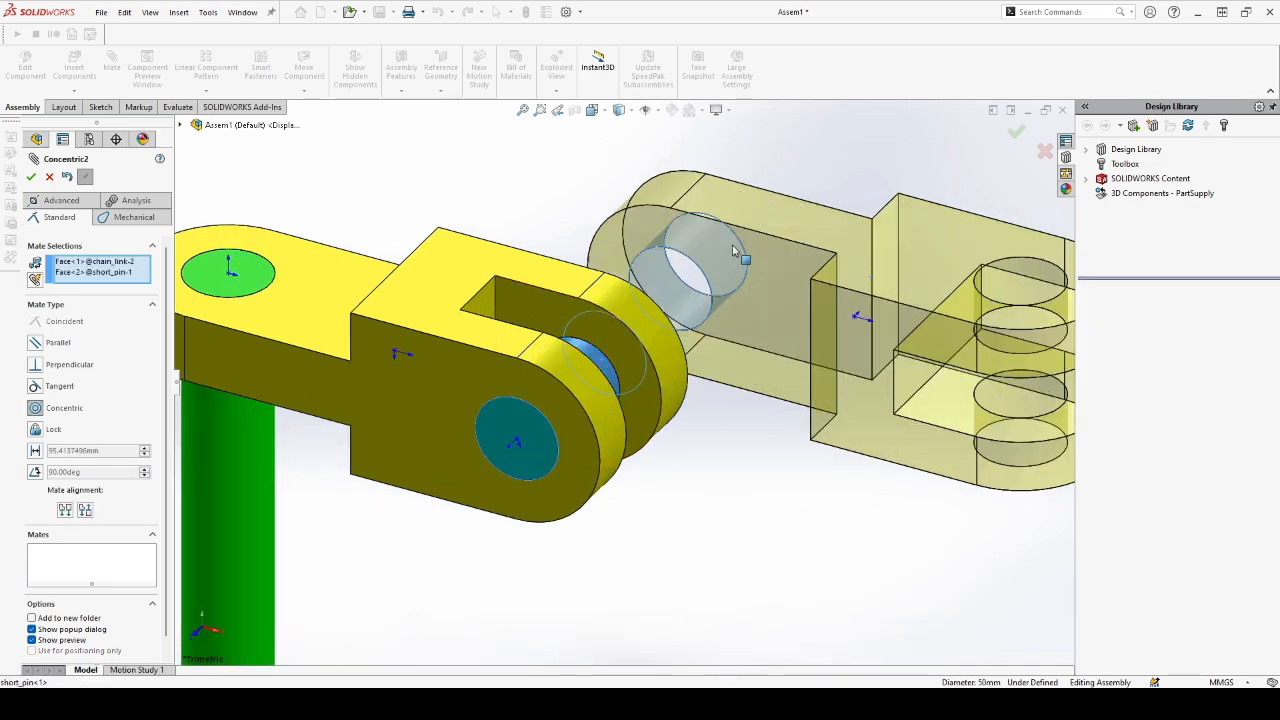
{"action": "key", "text": "Return"}
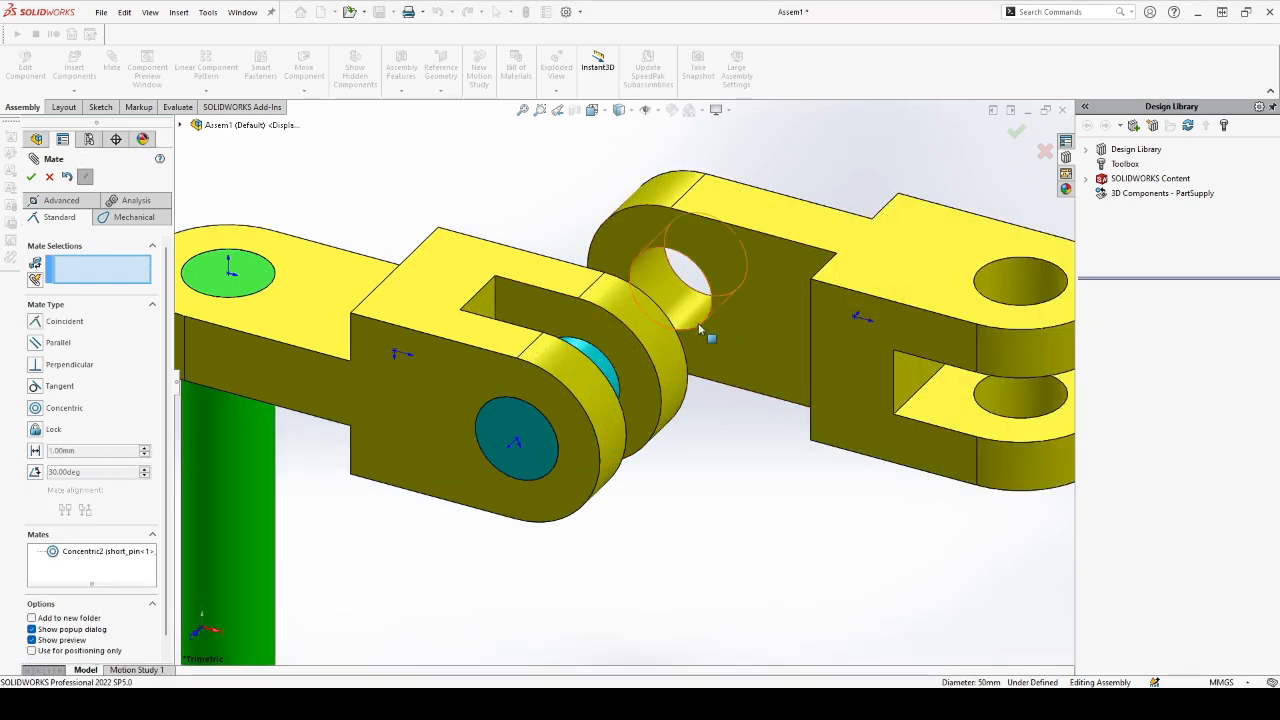
- Measure the first link's fork slot width and the second link's tab thickness
{"action": "key", "text": "Return"}
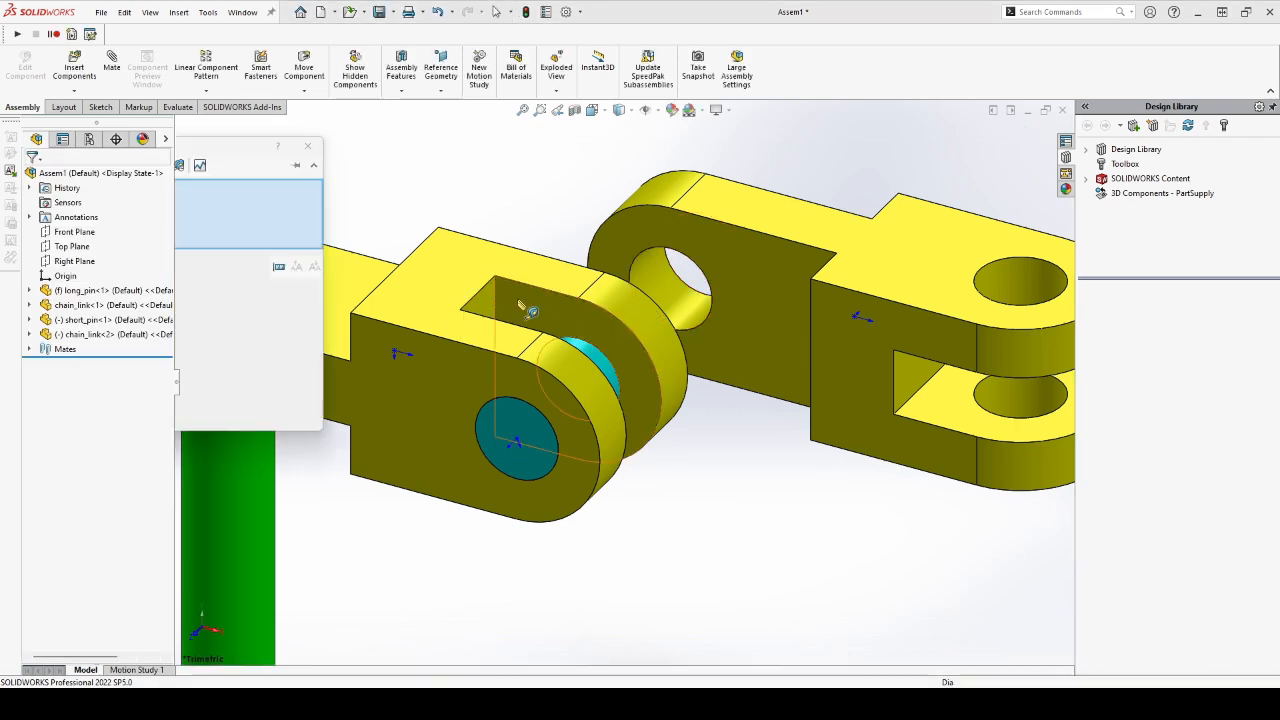
{"action": "left_click", "coordinate": [545, 335]}
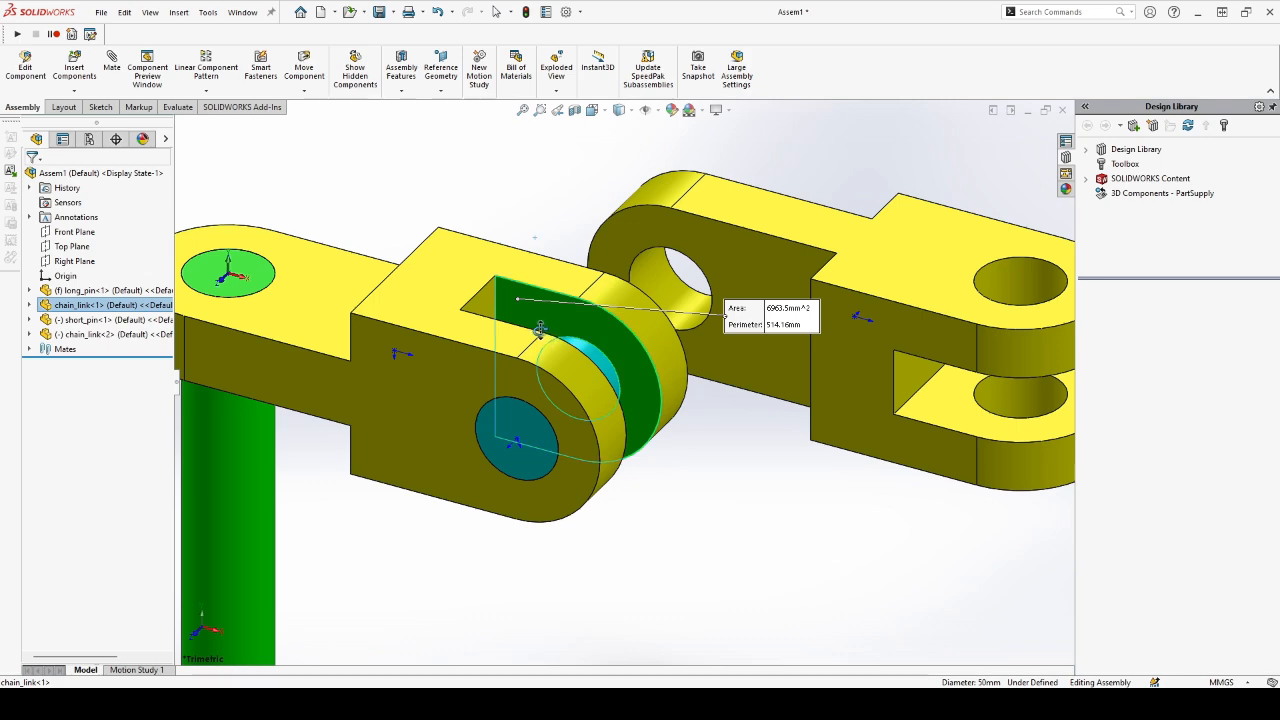
{"action": "middle_click_drag", "start_coordinate": [540, 329], "coordinate": [400, 323]}
{"action": "left_click", "coordinate": [494, 294]}
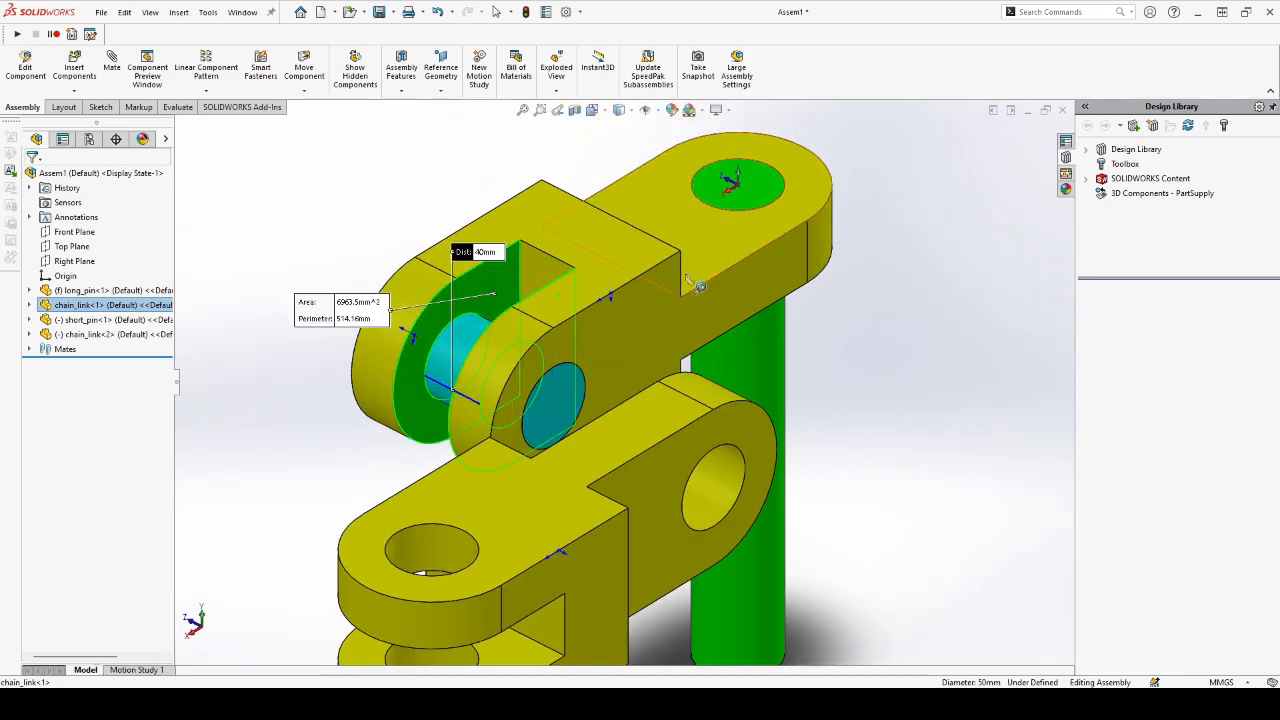
{"action": "key", "text": "Escape"}
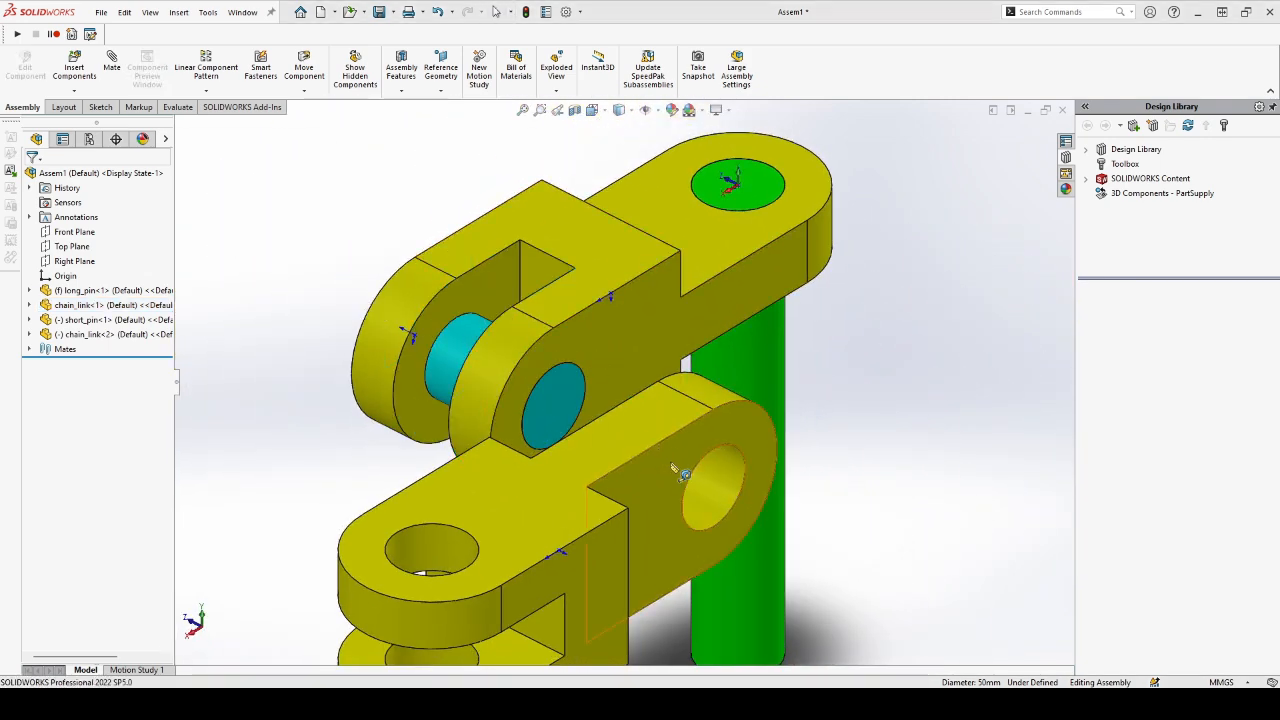
{"action": "left_click", "coordinate": [676, 470]}
{"action": "middle_click_drag", "start_coordinate": [676, 470], "coordinate": [751, 449]}
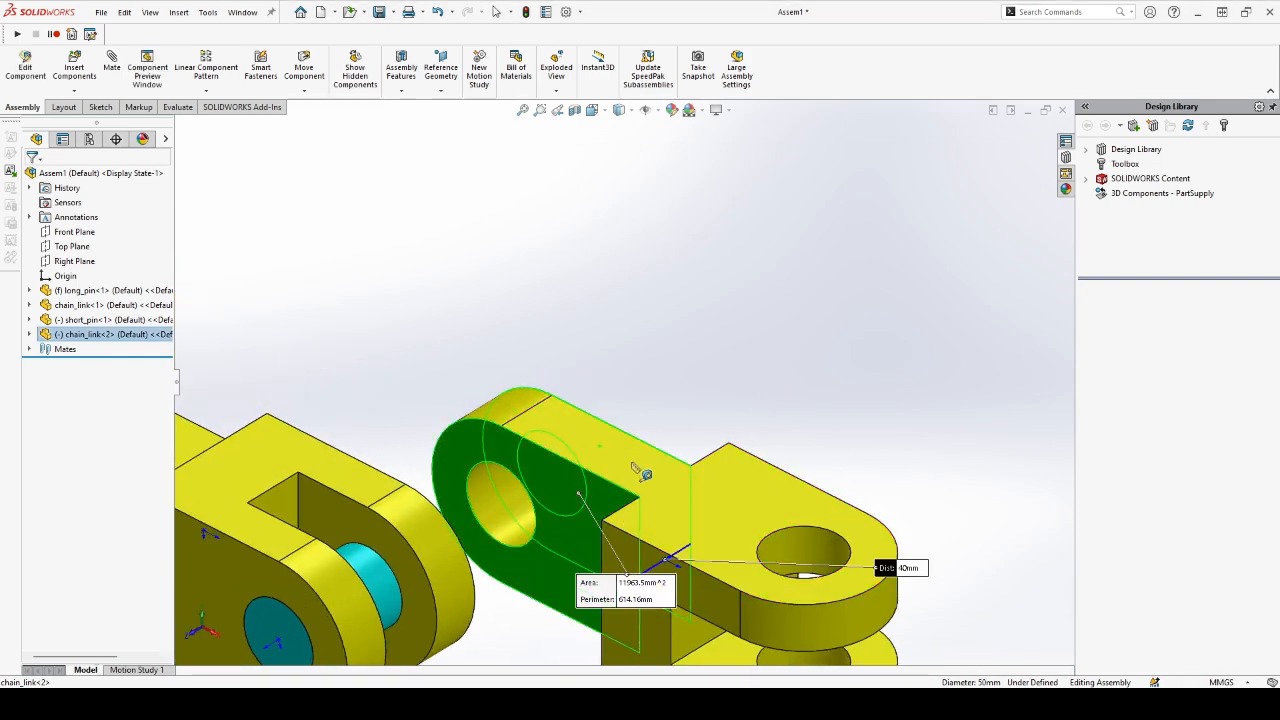
{"action": "key", "text": "Escape"}
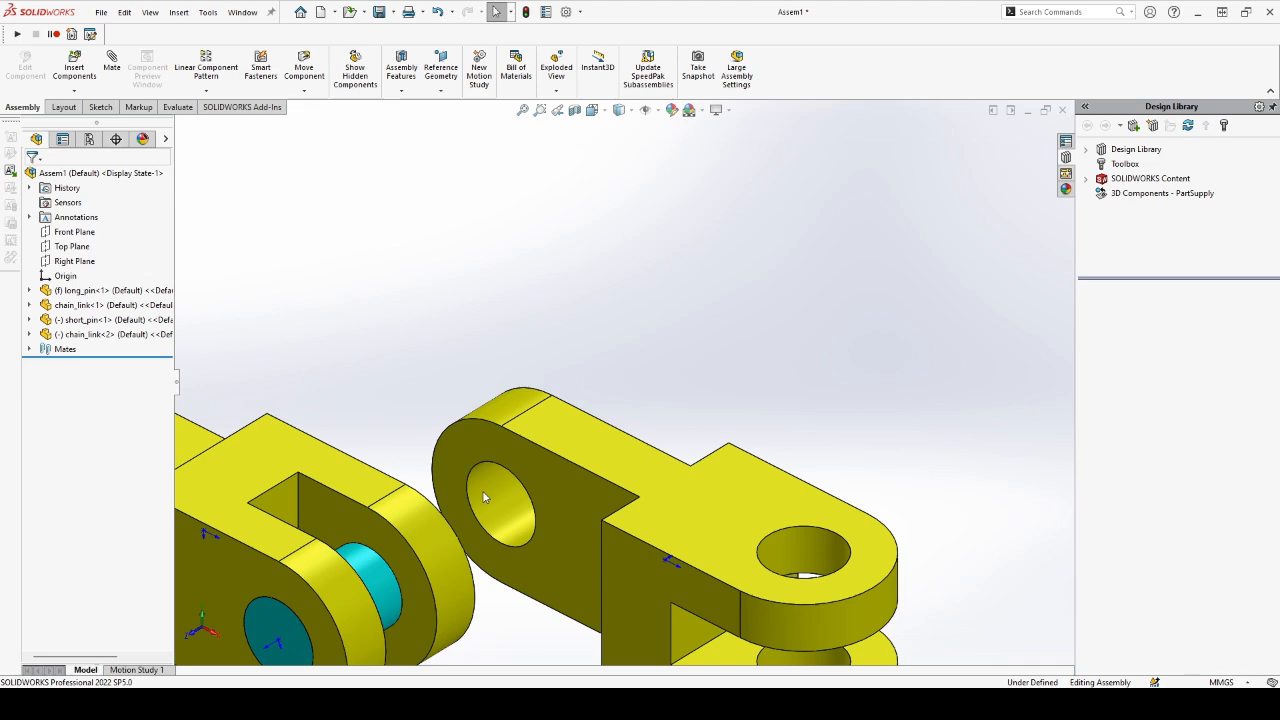
- Mate the second link's tab side face coincident with the inner face of the first link's fork arm
{"action": "left_click", "coordinate": [492, 446]}
{"action": "left_click", "coordinate": [580, 420]}
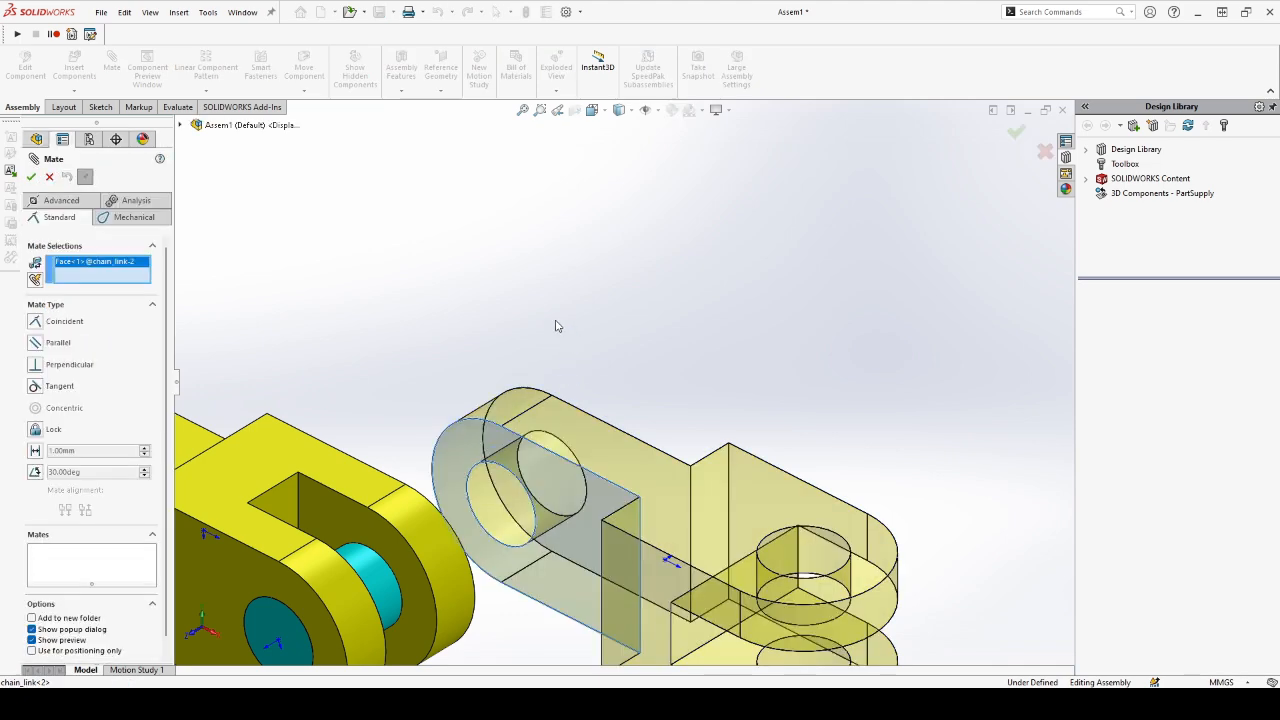
{"action": "scroll", "coordinate": [532, 465], "scroll_direction": "up", "scroll_amount": 3}
{"action": "middle_click_drag", "start_coordinate": [533, 465], "coordinate": [378, 393]}
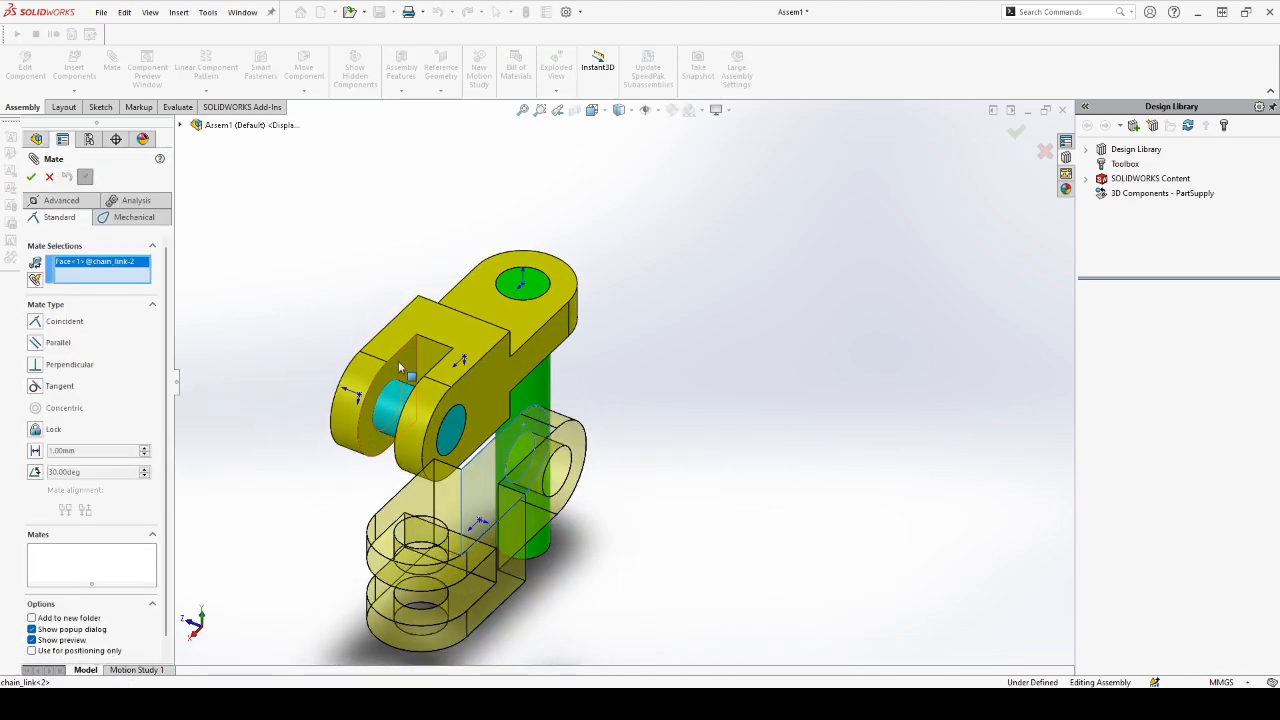
{"action": "left_click", "coordinate": [399, 368]}
{"action": "left_click", "coordinate": [543, 365]}
{"action": "middle_click_drag", "start_coordinate": [543, 365], "coordinate": [790, 377]}
{"action": "key", "text": "Escape"}
- Copy the short pin and snap its end edge onto the upper fork hole of the second chain link
{"action": "mouse_move", "coordinate": [791, 294]}
{"action": "middle_mouse_down"}
{"action": "mouse_move", "coordinate": [774, 312]}
{"action": "mouse_move", "coordinate": [815, 293]}
{"action": "middle_mouse_up"}
{"action": "key", "text": "z"}
{"action": "key", "text": "z"}
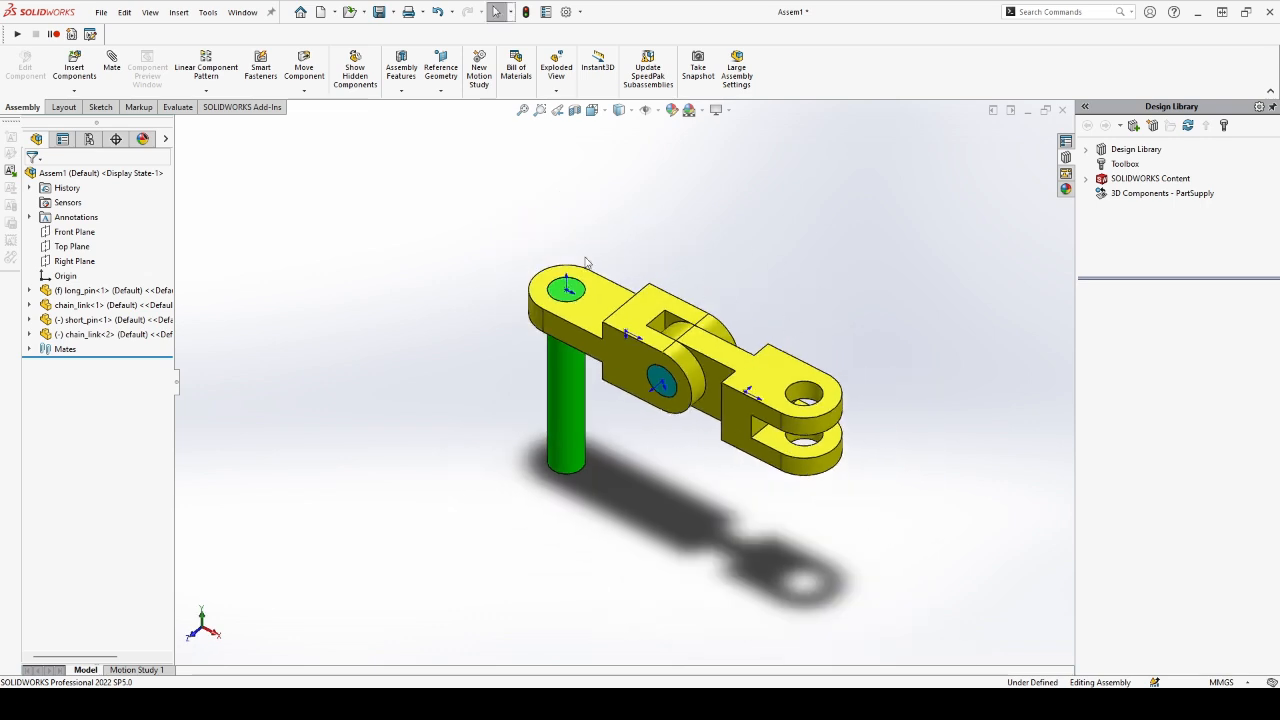
{"action": "scroll", "coordinate": [783, 413], "scroll_direction": "down", "scroll_amount": 2}
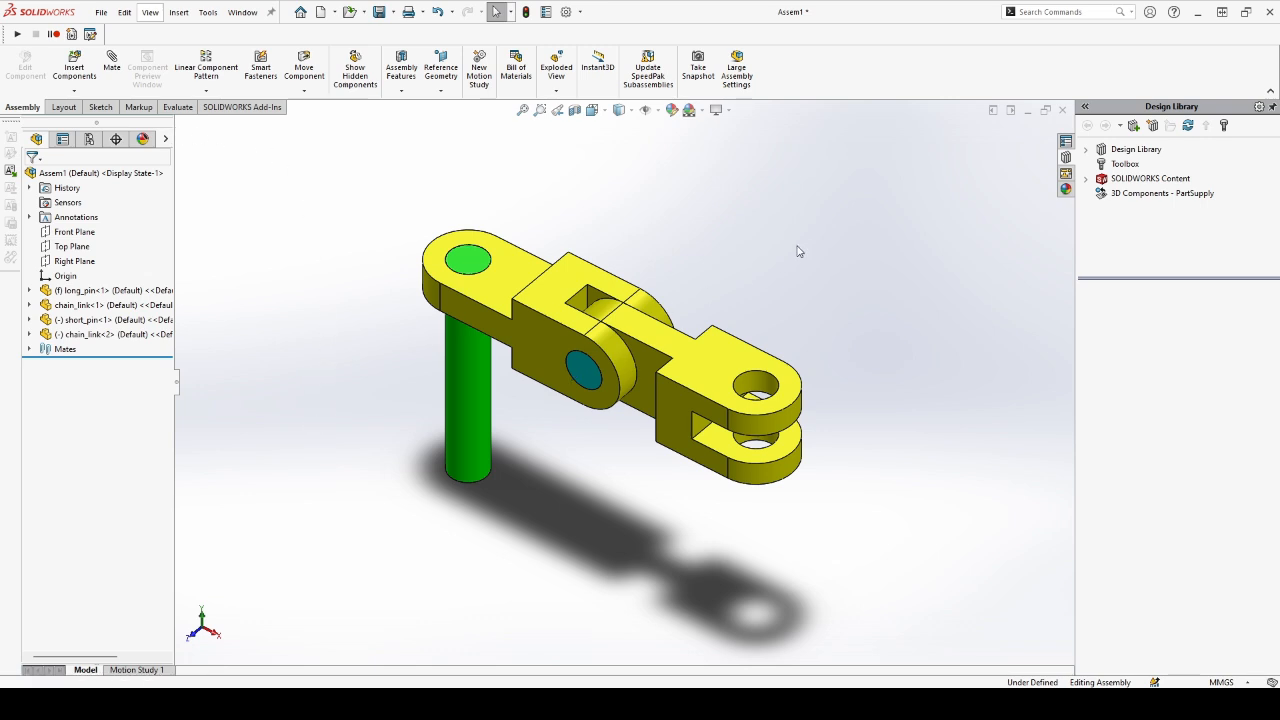
{"action": "mouse_move", "coordinate": [797, 251]}
{"action": "middle_mouse_down"}
{"action": "mouse_move", "coordinate": [731, 251]}
{"action": "mouse_move", "coordinate": [749, 237]}
{"action": "mouse_move", "coordinate": [778, 254]}
{"action": "middle_mouse_up"}
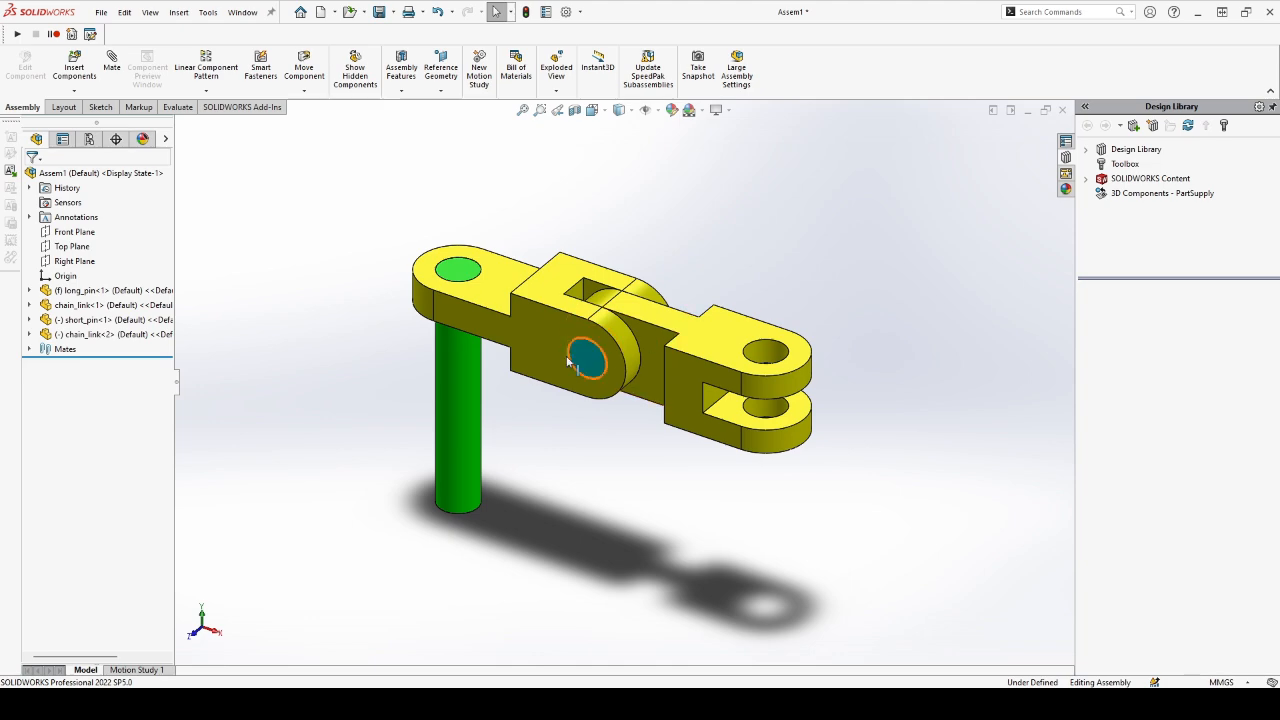
{"action": "left_click_drag", "start_coordinate": [586, 363], "coordinate": [815, 296], "text": "ctrl"}
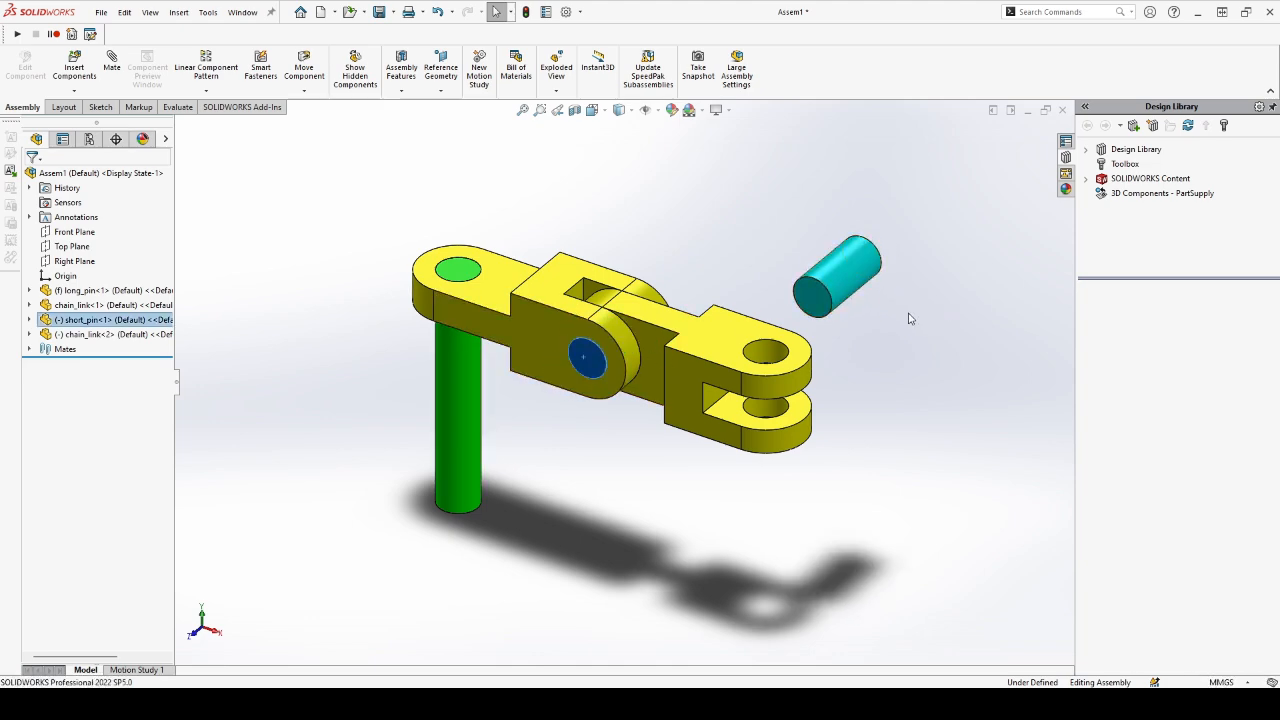
{"action": "left_click_drag", "start_coordinate": [818, 288], "coordinate": [790, 352], "text": "alt"}
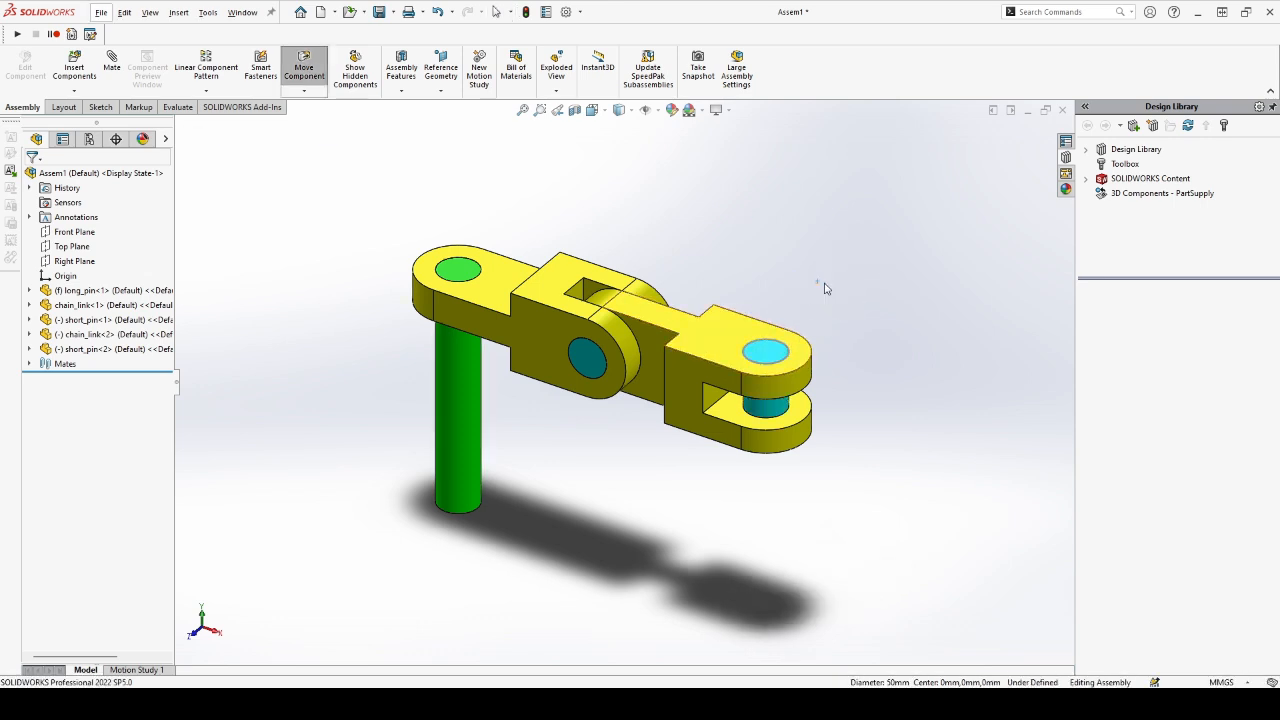
{"action": "left_click", "coordinate": [766, 408]}
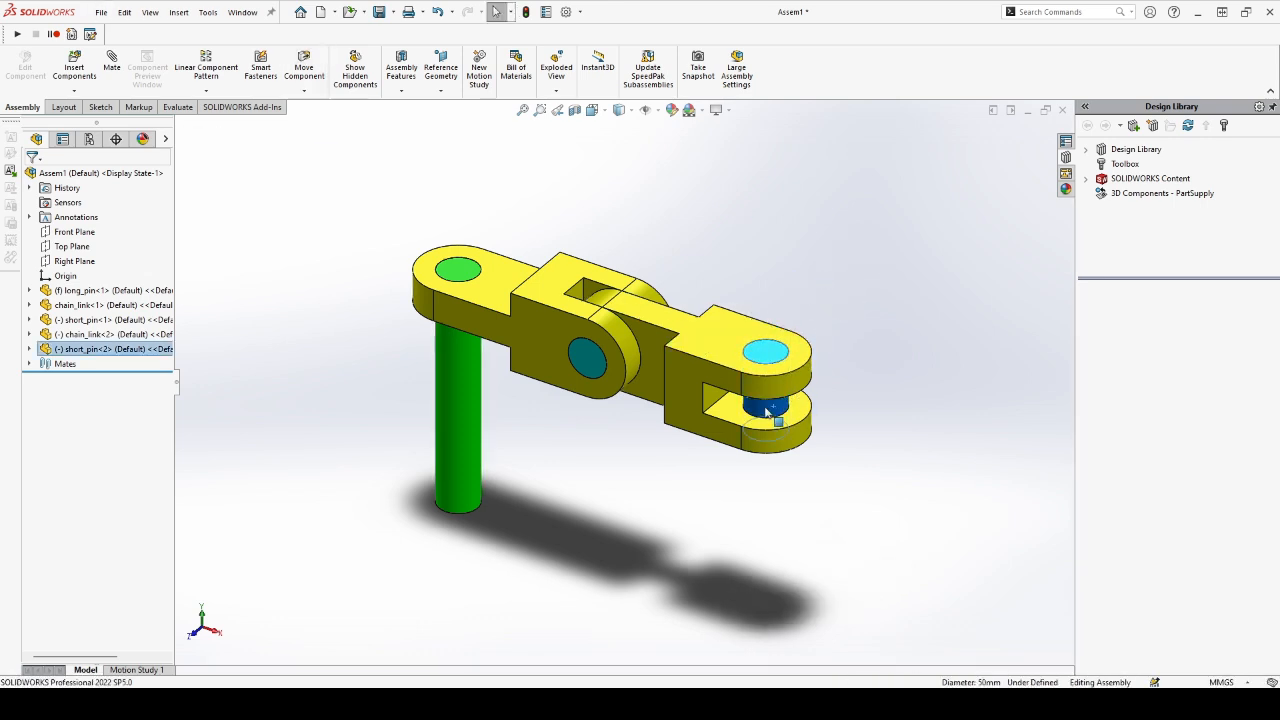
{"action": "left_click", "coordinate": [826, 259]}
- Create two more copies of the second chain link and place them in a row beyond the chain's open end
{"action": "scroll", "coordinate": [604, 243], "scroll_direction": "up", "scroll_amount": 2}
{"action": "scroll", "coordinate": [772, 416], "scroll_direction": "down", "scroll_amount": 4}
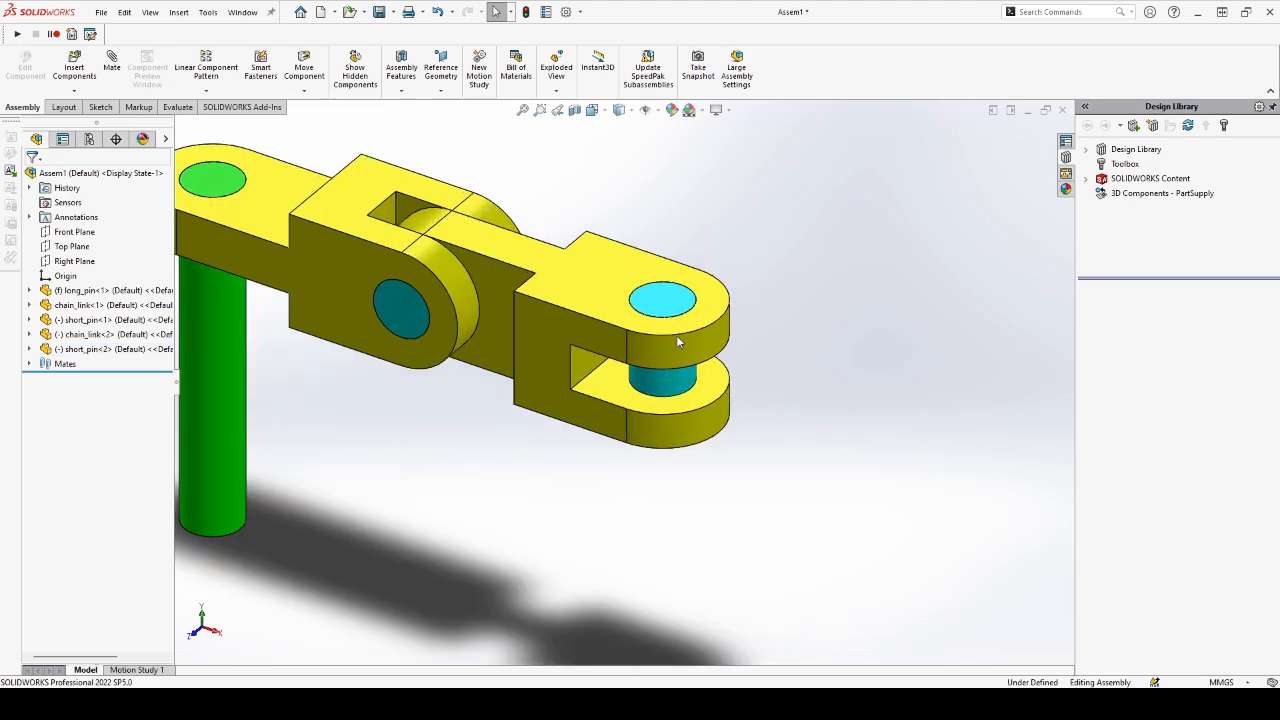
{"action": "left_click_drag", "start_coordinate": [597, 282], "coordinate": [951, 259], "text": "ctrl"}
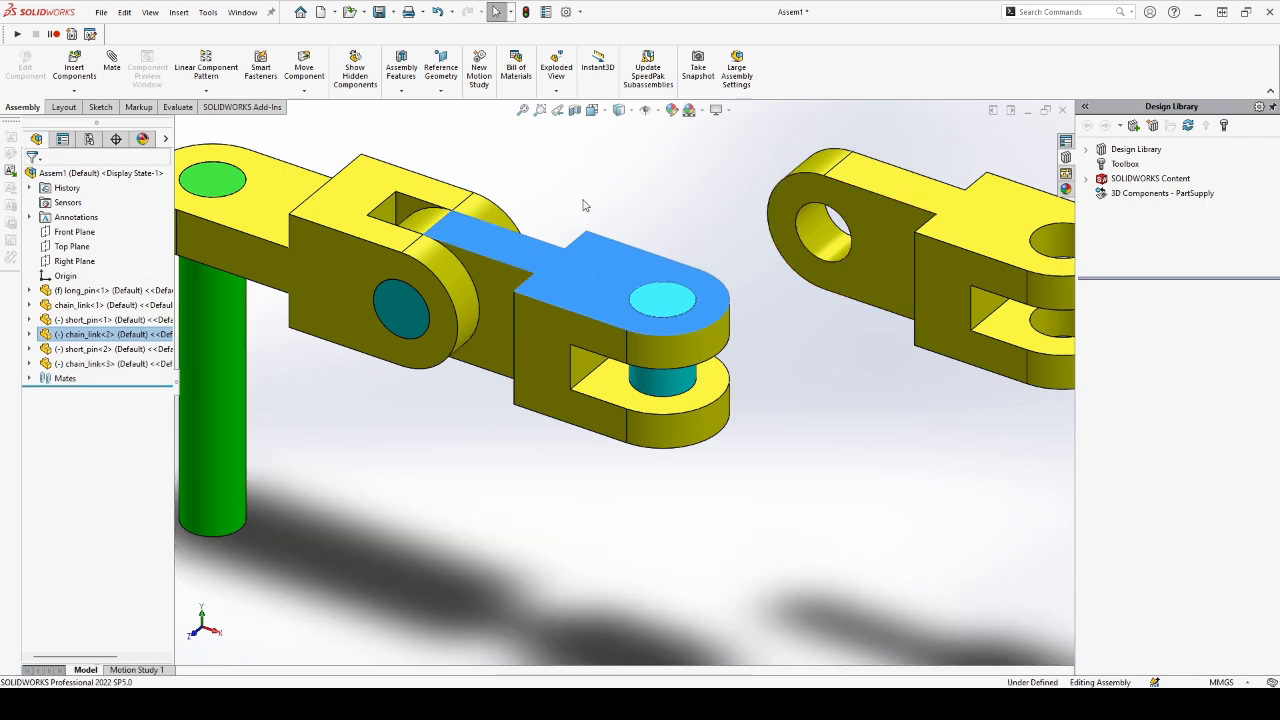
{"action": "scroll", "coordinate": [650, 400], "scroll_direction": "up", "scroll_amount": 4}
{"action": "left_click", "coordinate": [694, 337]}
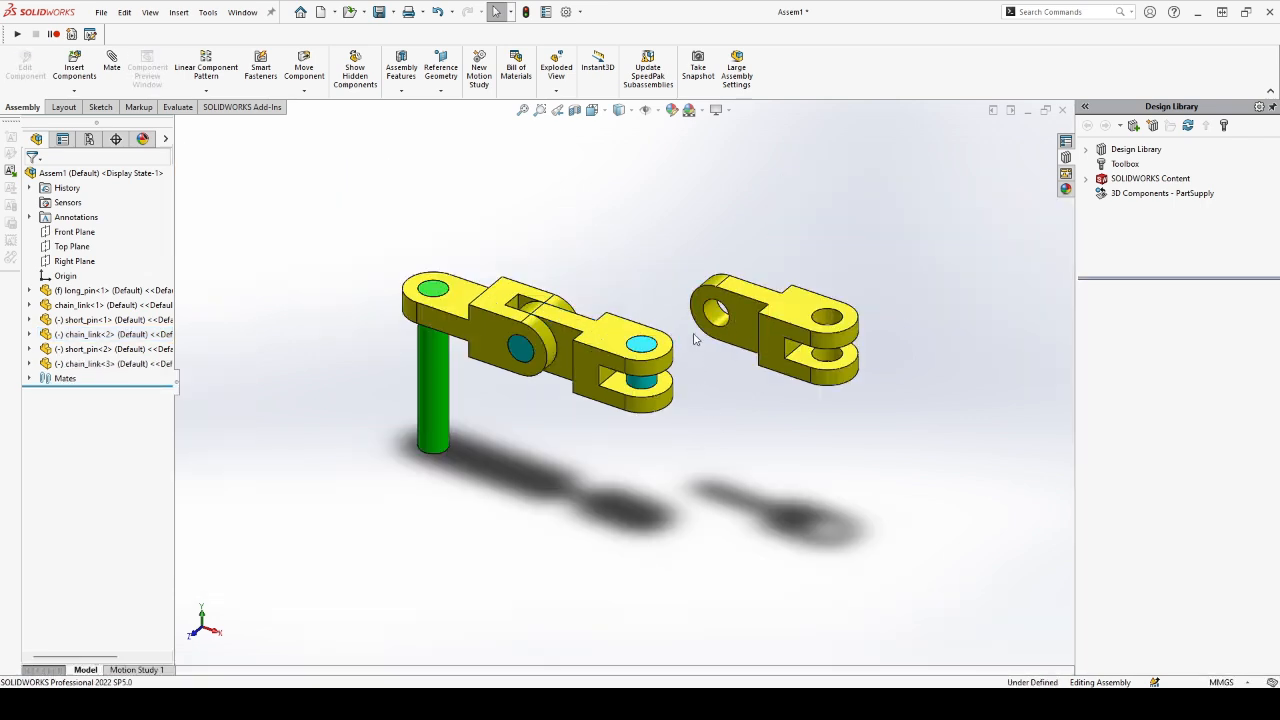
{"action": "left_click_drag", "start_coordinate": [776, 333], "coordinate": [925, 245], "text": "ctrl"}
{"action": "left_click", "coordinate": [734, 428]}
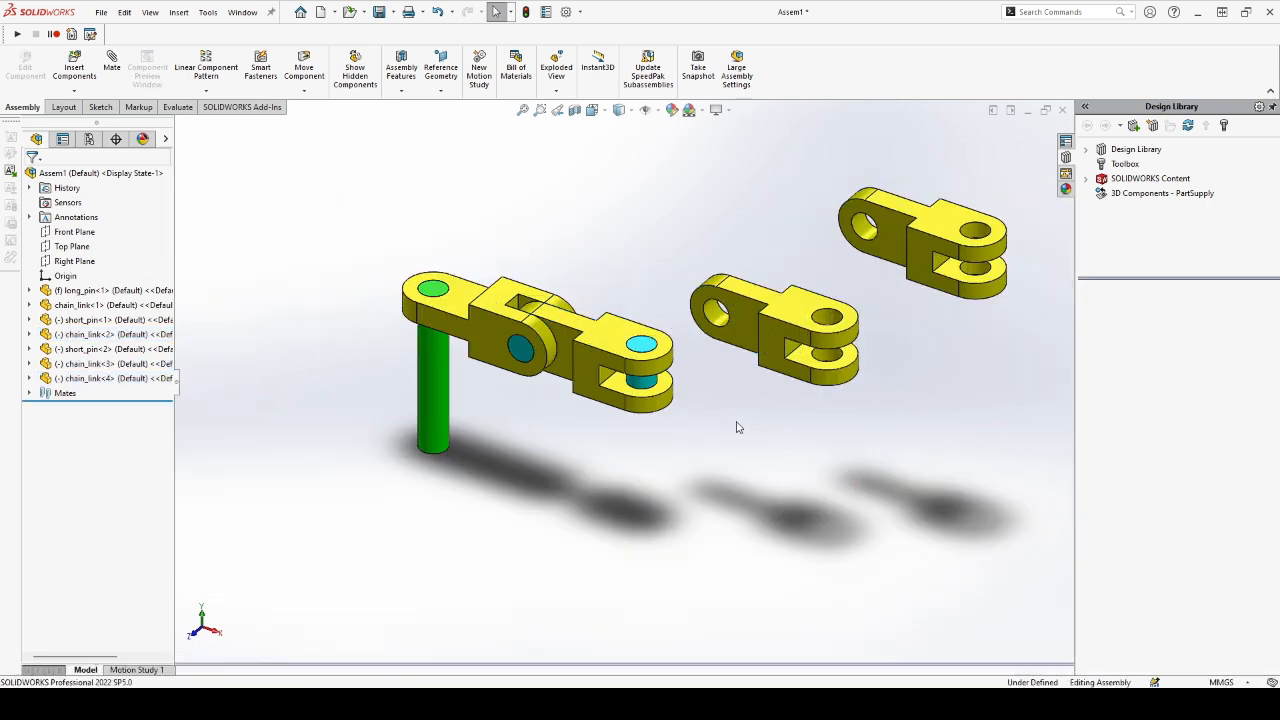
- Mate the third chain link's tab hole concentric with the second short pin
{"action": "key", "text": "m"}
{"action": "scroll", "coordinate": [715, 319], "scroll_direction": "down", "scroll_amount": 3}
{"action": "left_click", "coordinate": [721, 308]}
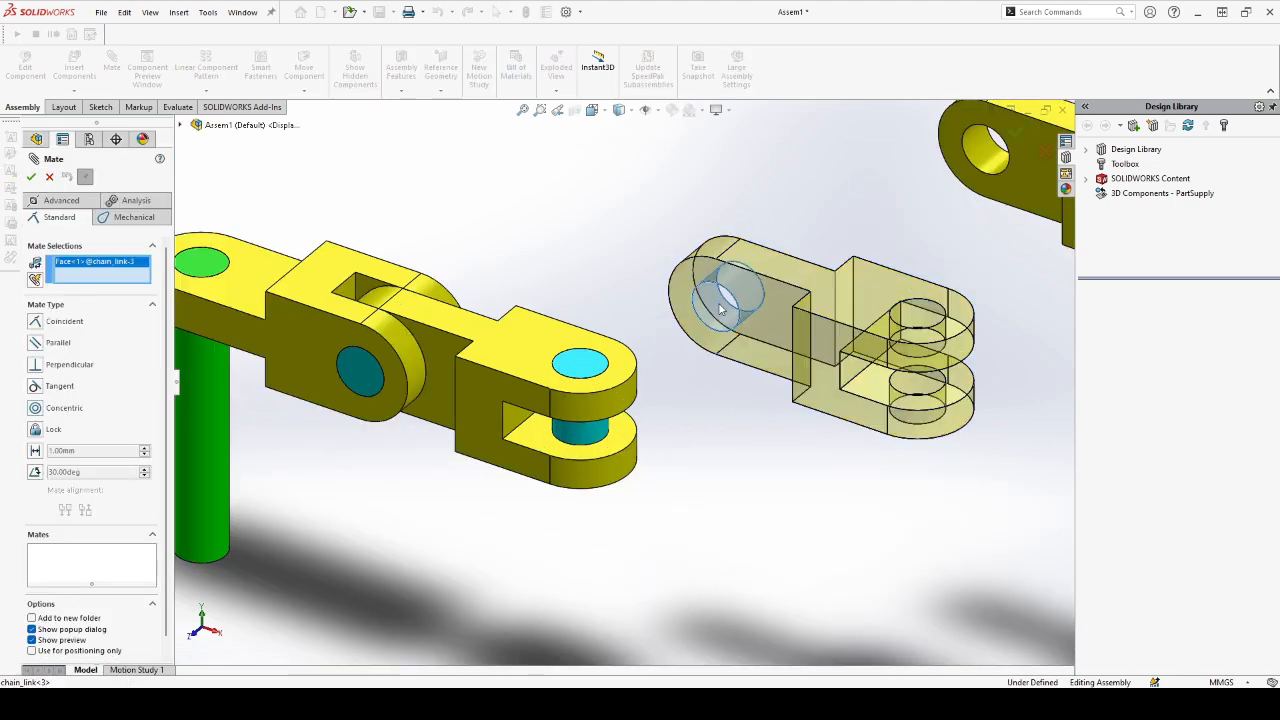
{"action": "left_click", "coordinate": [576, 432]}
{"action": "left_click", "coordinate": [678, 348]}
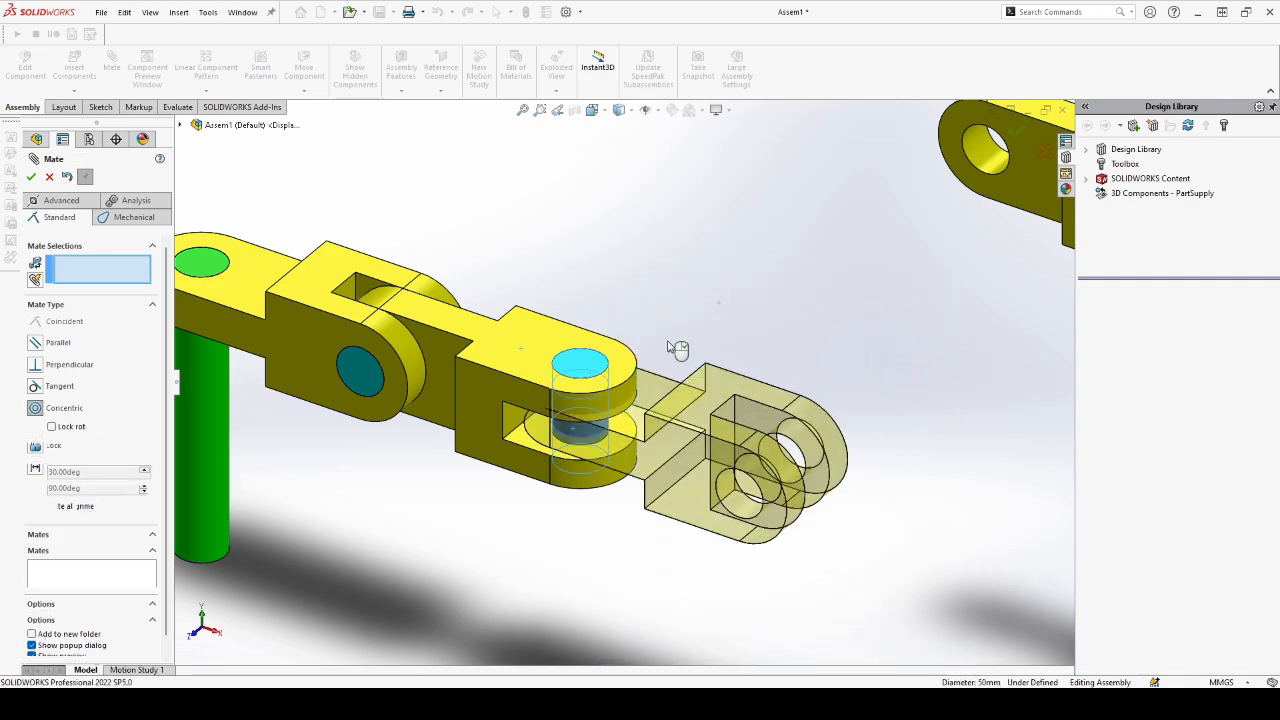
- Mate the third chain link's tab side face coincident with the inner face of the second link's fork arm
{"action": "right_click", "coordinate": [614, 404]}
{"action": "left_click", "coordinate": [618, 428]}
{"action": "middle_click_drag", "start_coordinate": [618, 410], "coordinate": [603, 266]}
{"action": "scroll", "coordinate": [522, 428], "scroll_direction": "down", "scroll_amount": 5}
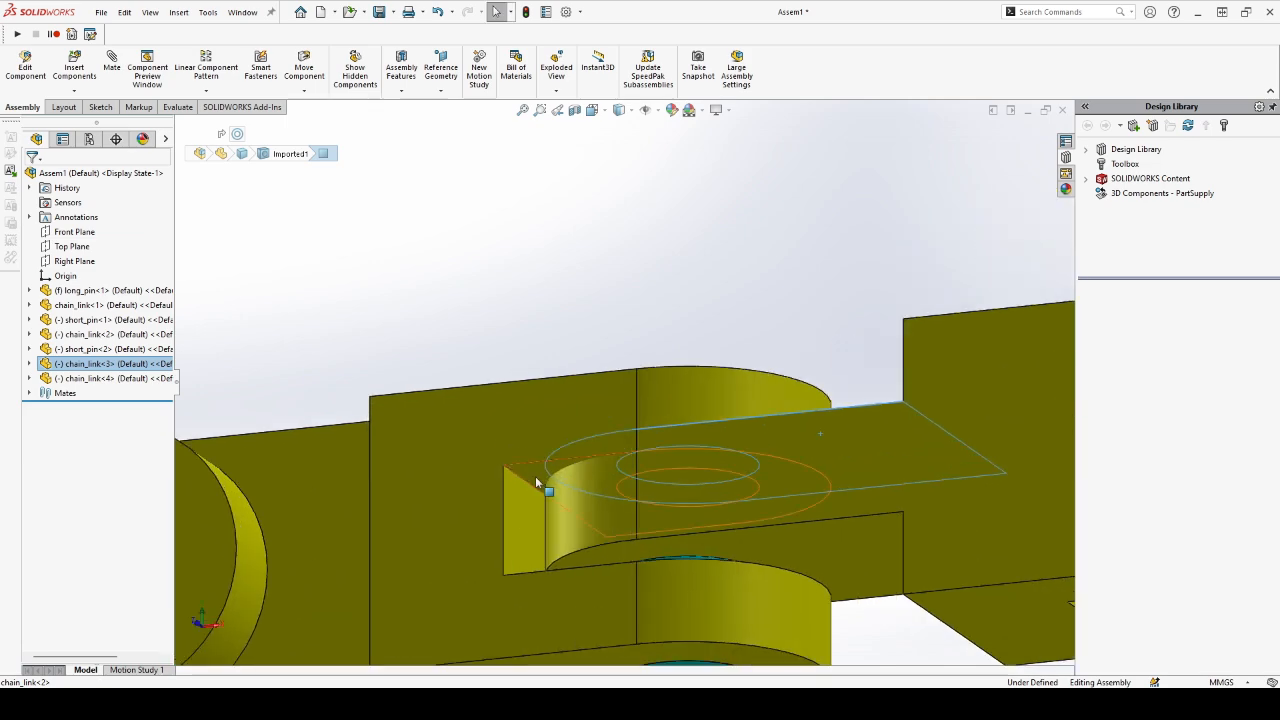
{"action": "left_click", "coordinate": [536, 481]}
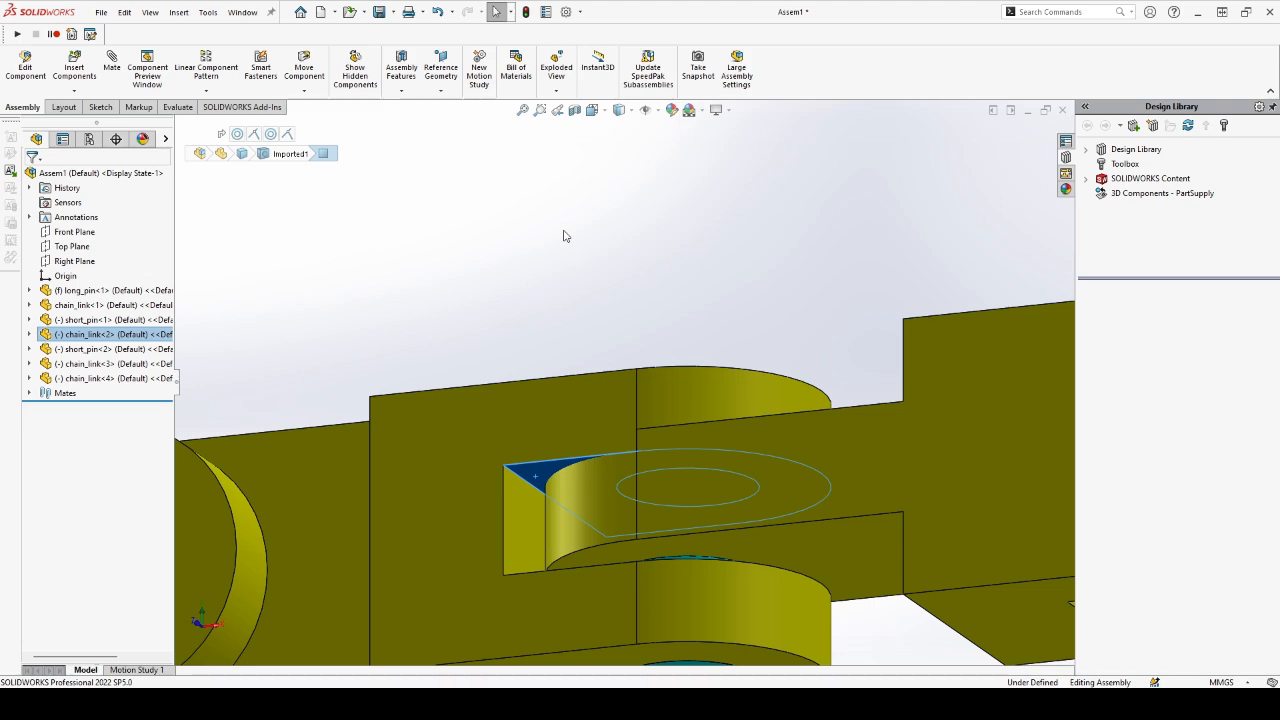
{"action": "key", "text": "m"}
{"action": "middle_click_drag", "start_coordinate": [642, 413], "coordinate": [828, 418]}
{"action": "left_click", "coordinate": [828, 416]}
{"action": "right_click", "coordinate": [796, 229]}
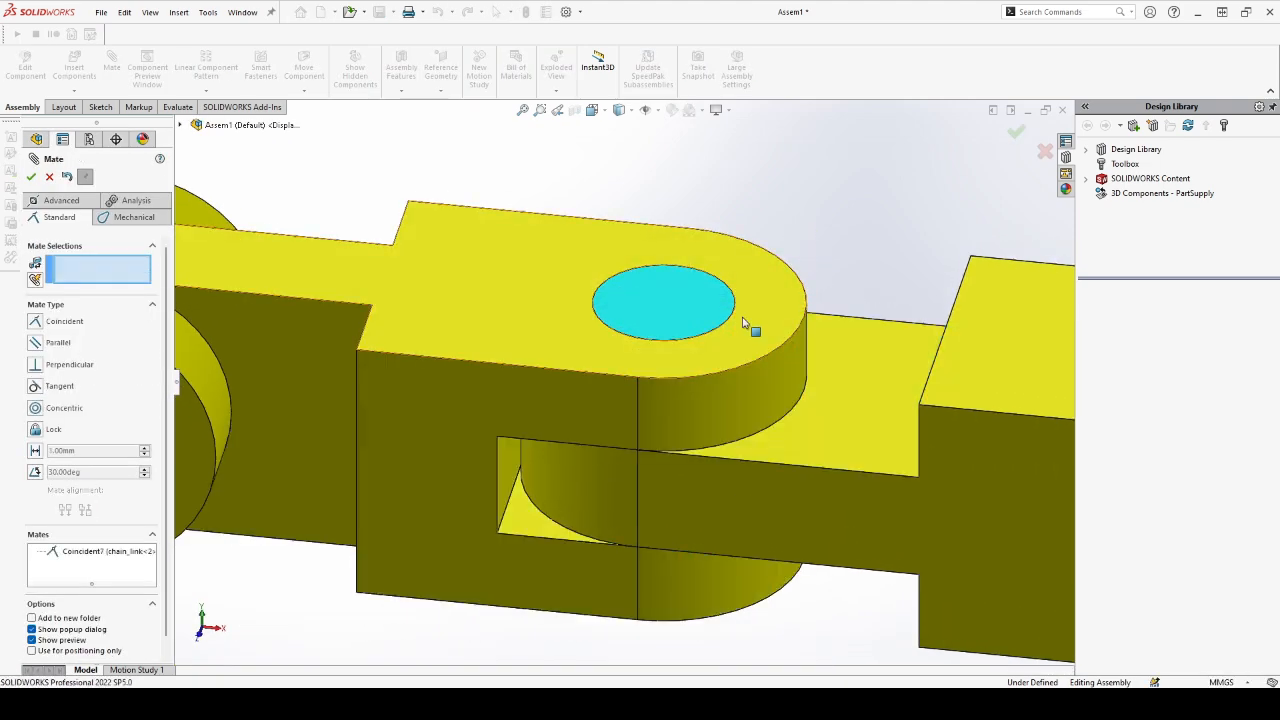
{"action": "scroll", "coordinate": [742, 320], "scroll_direction": "up", "scroll_amount": 7}
{"action": "scroll", "coordinate": [845, 306], "scroll_direction": "down", "scroll_amount": 3}
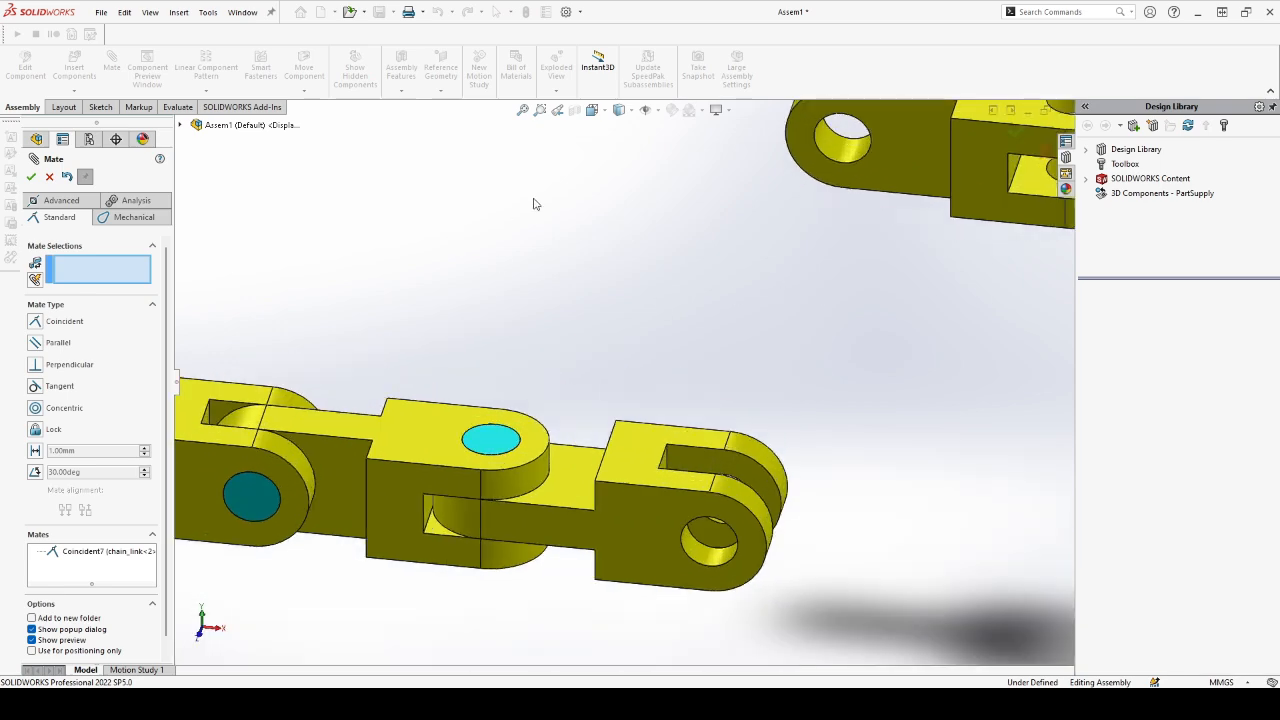
{"action": "key", "text": "Escape"}
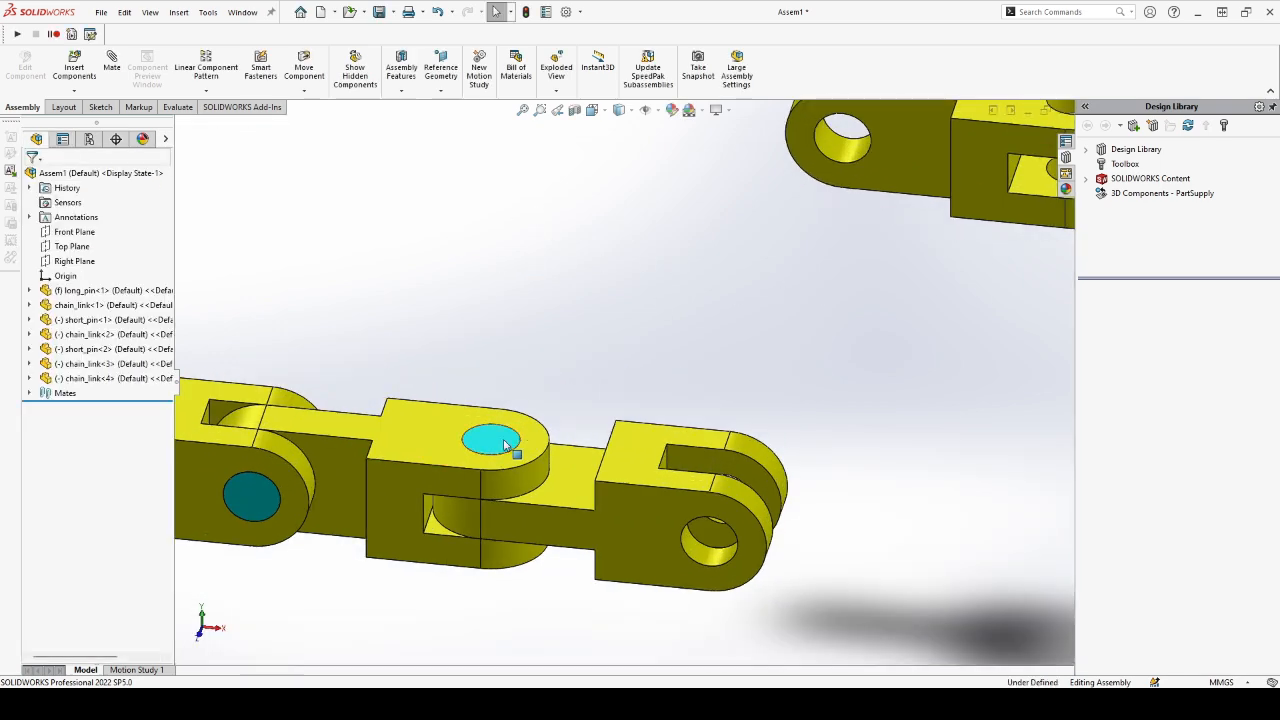
- Copy the short pin and snap its end edge onto the front fork hole of the third chain link
{"action": "left_click_drag", "start_coordinate": [504, 445], "coordinate": [871, 427], "text": "ctrl"}
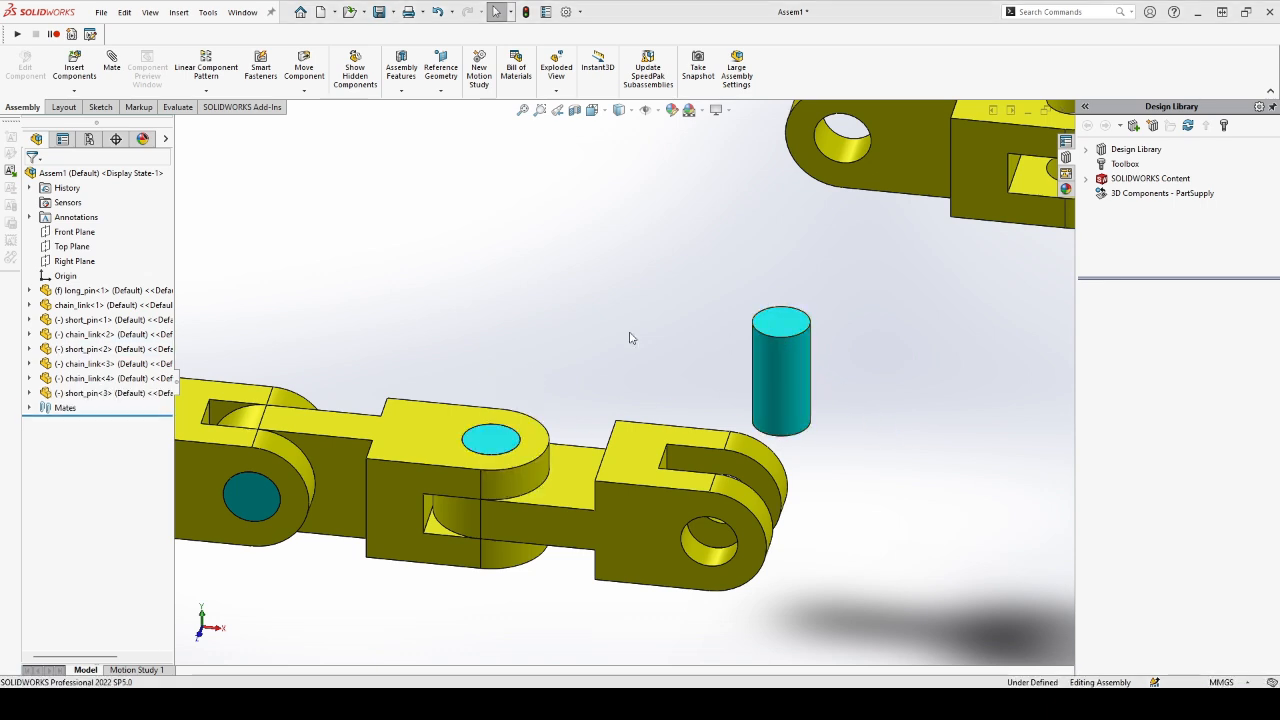
{"action": "left_click", "coordinate": [784, 343]}
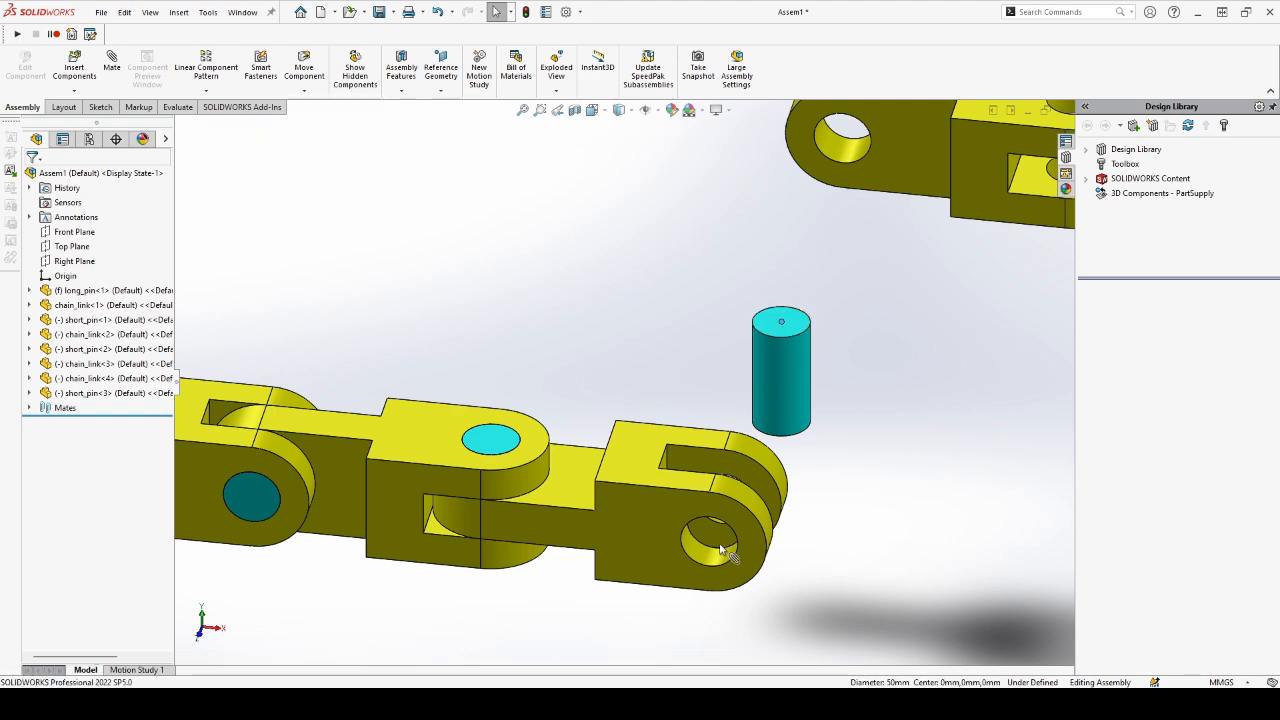
{"action": "left_click_drag", "start_coordinate": [673, 548], "coordinate": [833, 533], "text": "alt"}
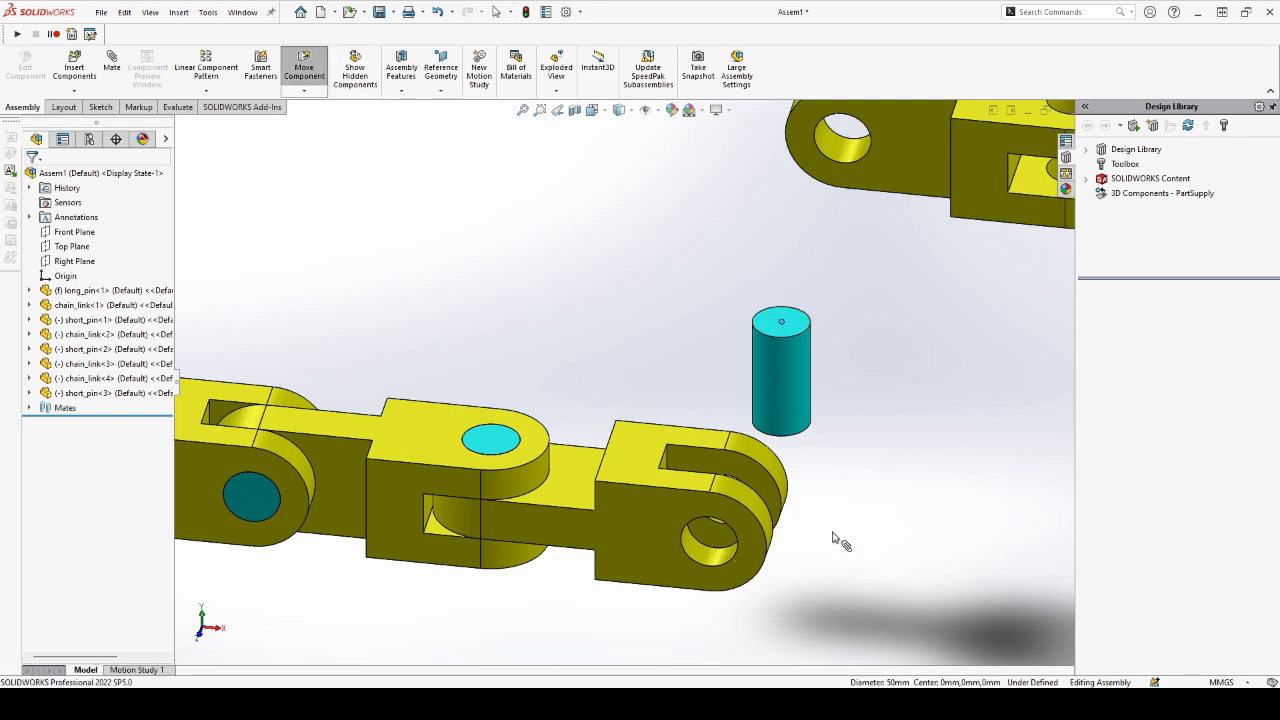
{"action": "left_click_drag", "start_coordinate": [679, 566], "coordinate": [685, 545], "text": "alt"}
{"action": "left_click_drag", "start_coordinate": [858, 535], "coordinate": [867, 491], "text": "alt"}
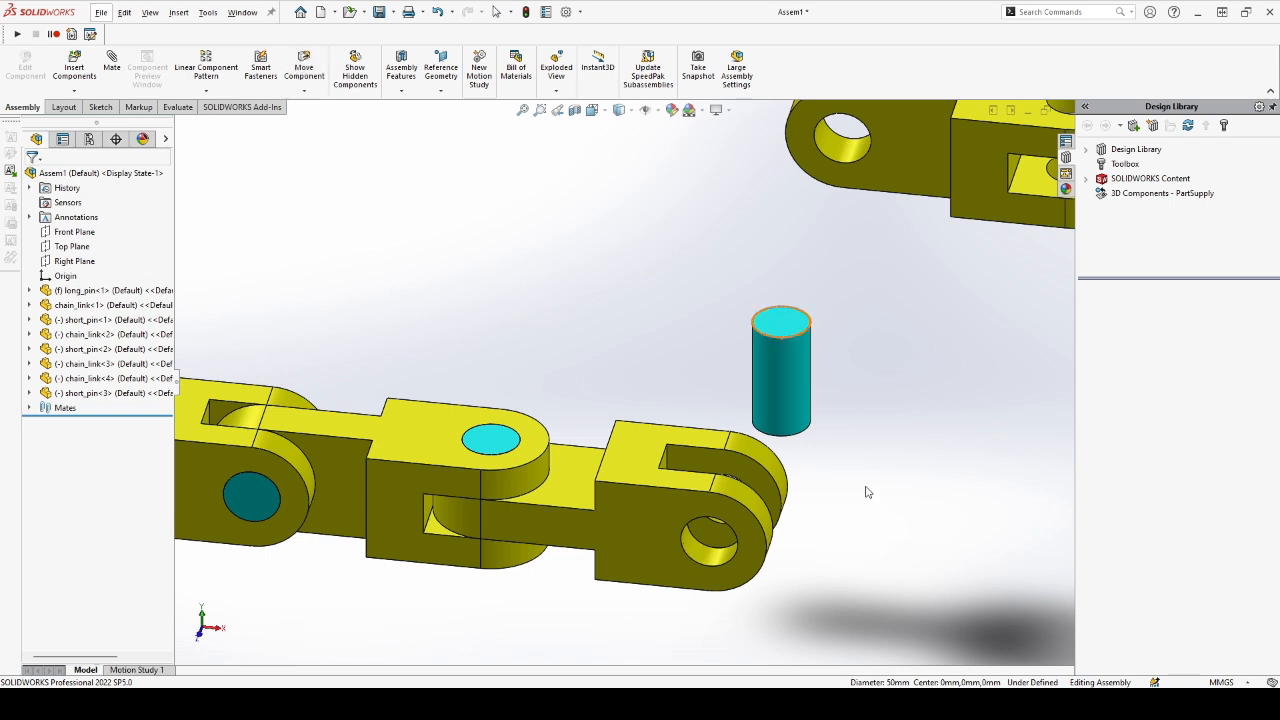
{"action": "left_click_drag", "start_coordinate": [784, 335], "coordinate": [686, 558], "text": "alt"}
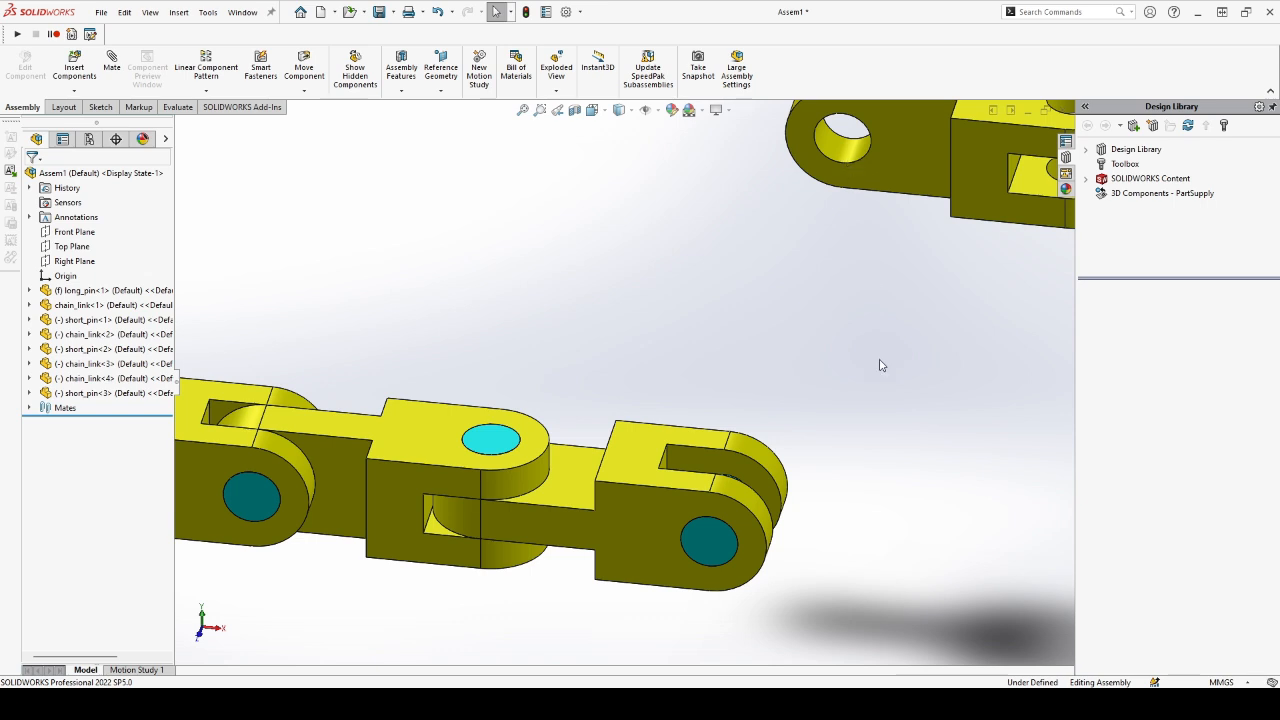
- Mate the fourth chain link's tab hole concentric with the third short pin
{"action": "key", "text": "m"}
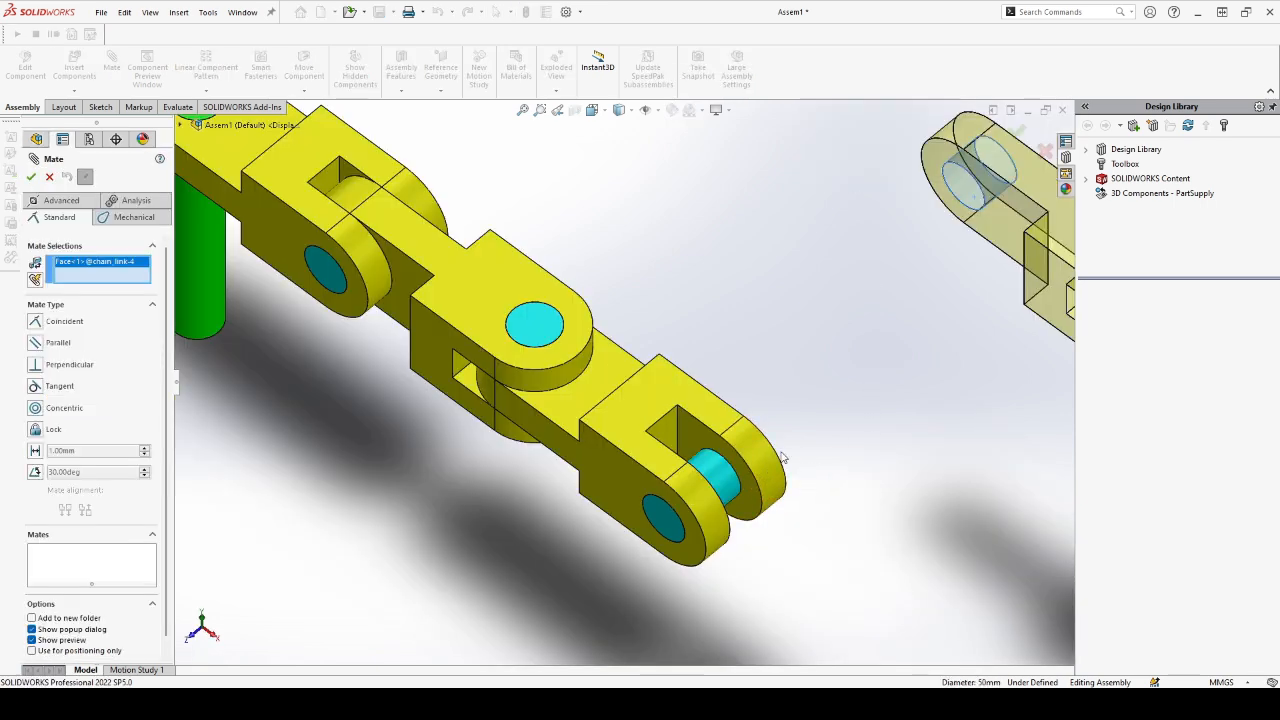
{"action": "left_click", "coordinate": [728, 485]}
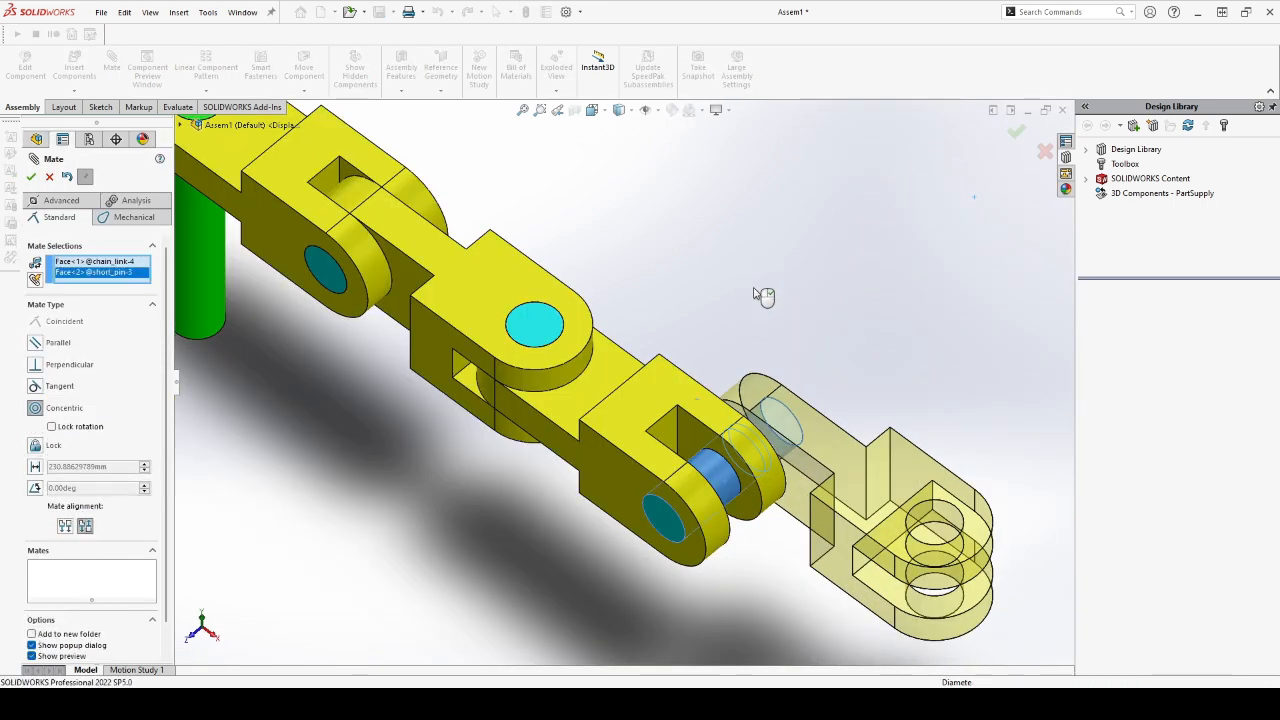
{"action": "left_click", "coordinate": [786, 473]}
- Mate the fourth chain link's tab side face coincident with the inner face of the third link's fork arm
{"action": "left_click", "coordinate": [804, 459]}
{"action": "middle_click_drag", "start_coordinate": [804, 459], "coordinate": [575, 442]}
{"action": "left_click", "coordinate": [575, 442]}
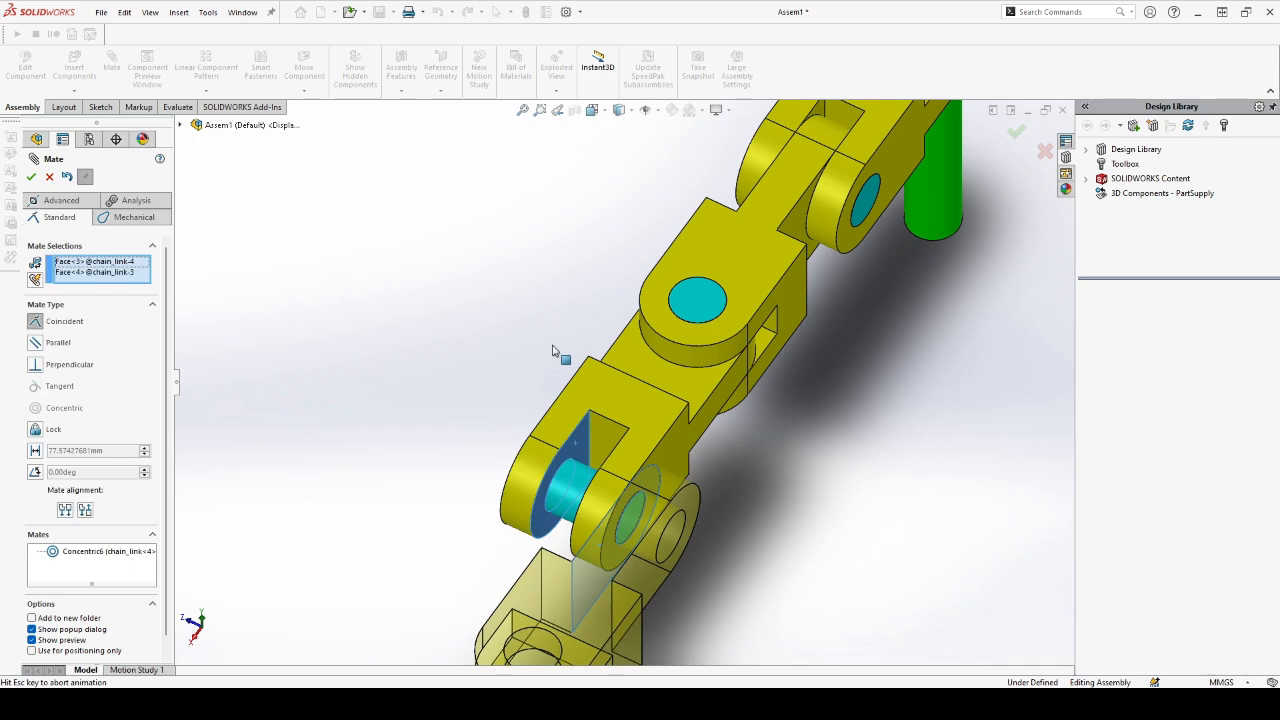
{"action": "right_click", "coordinate": [498, 325]}
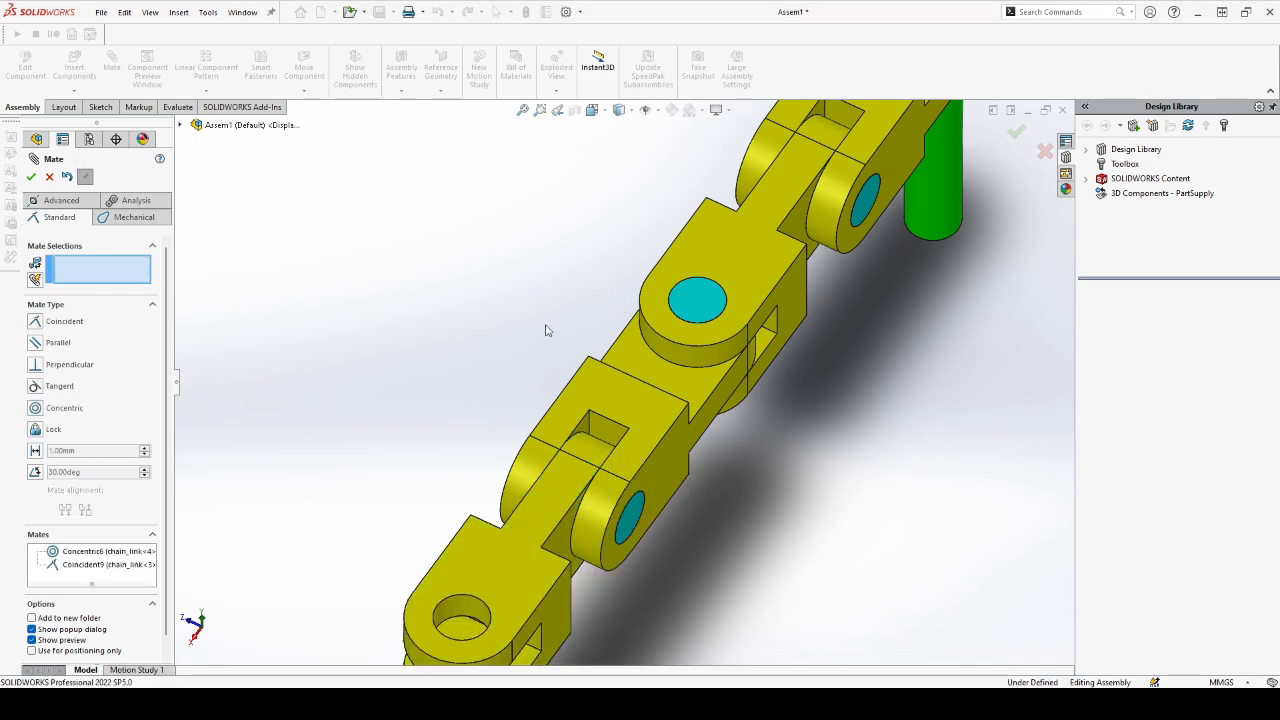
{"action": "middle_click_drag", "start_coordinate": [546, 330], "coordinate": [703, 277]}
{"action": "scroll", "coordinate": [747, 326], "scroll_direction": "up", "scroll_amount": 4}
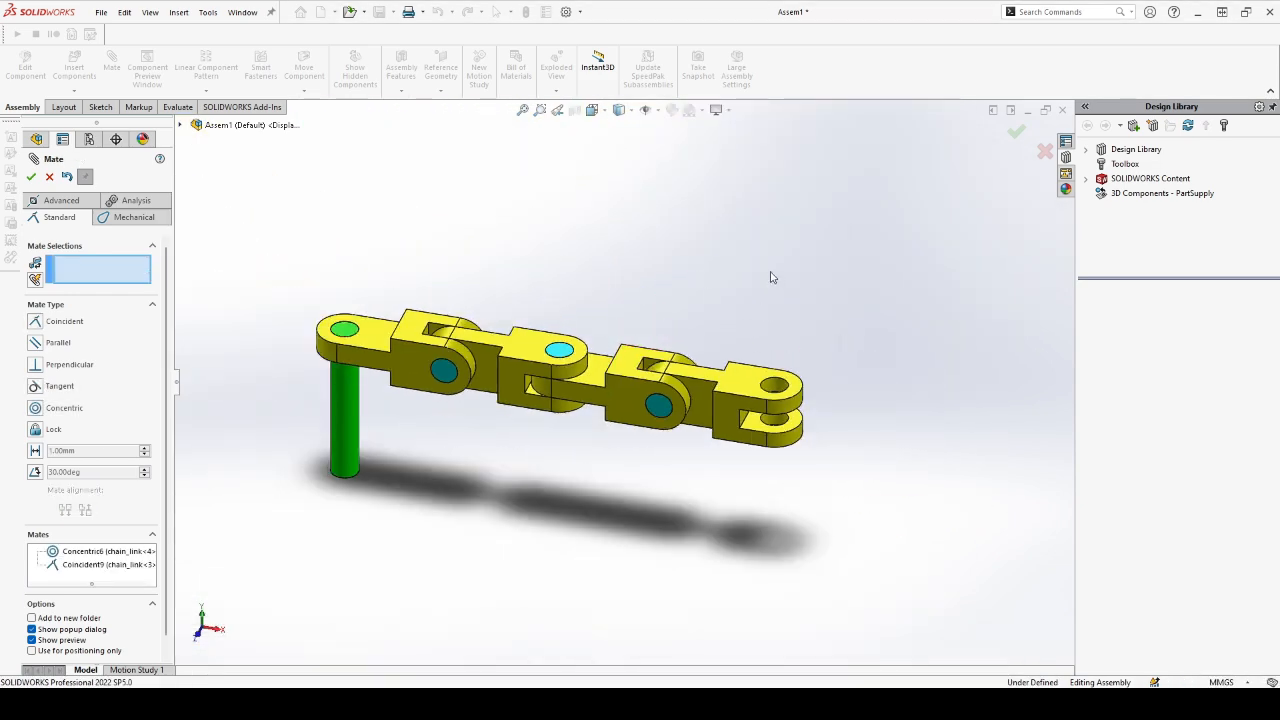
{"action": "key", "text": "Escape"}
- Insert a second long_pin beside the chain's open end and snap its end edge onto the fourth link's upper fork hole
{"action": "right_click_drag", "start_coordinate": [820, 317], "coordinate": [737, 291]}
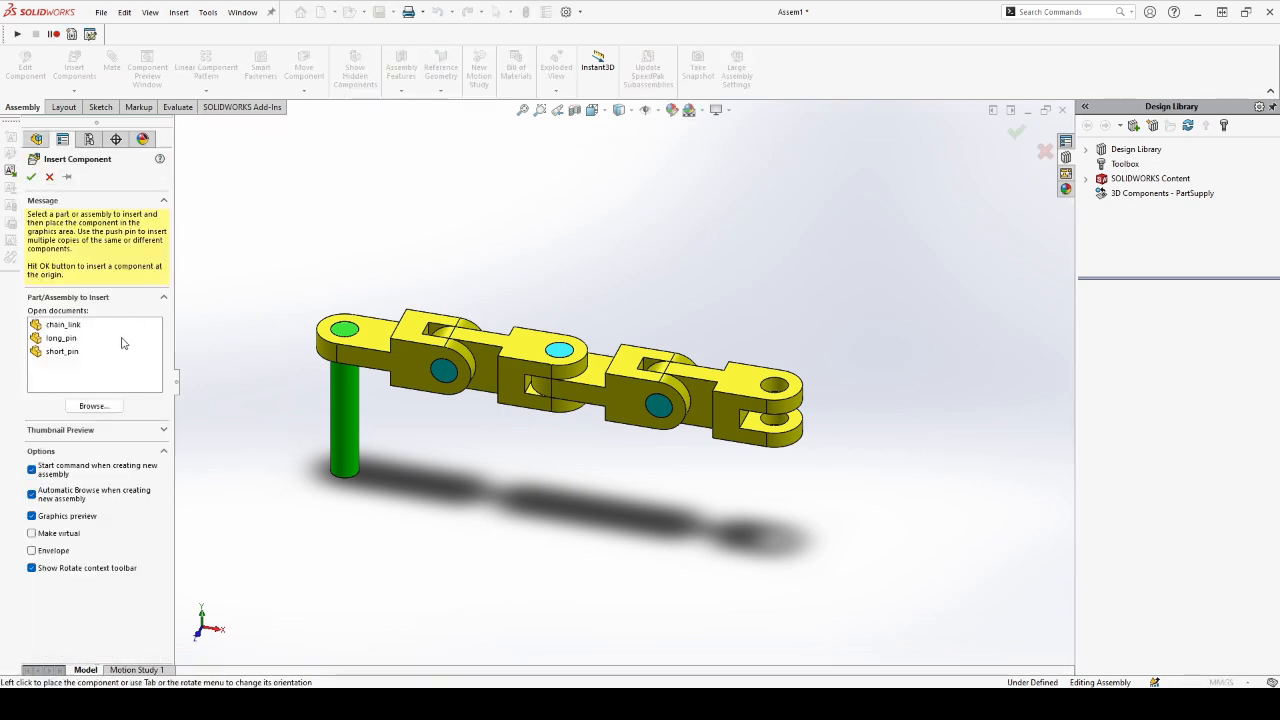
{"action": "left_click", "coordinate": [58, 339]}
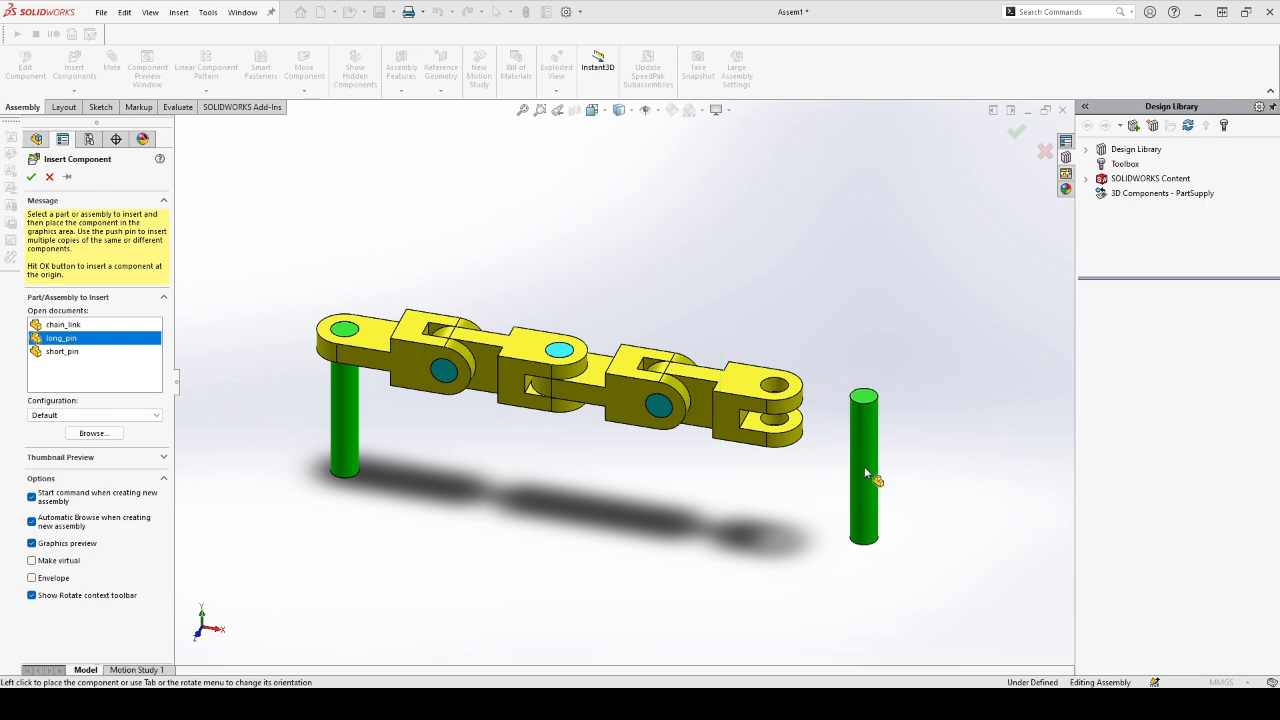
{"action": "left_click", "coordinate": [829, 466]}
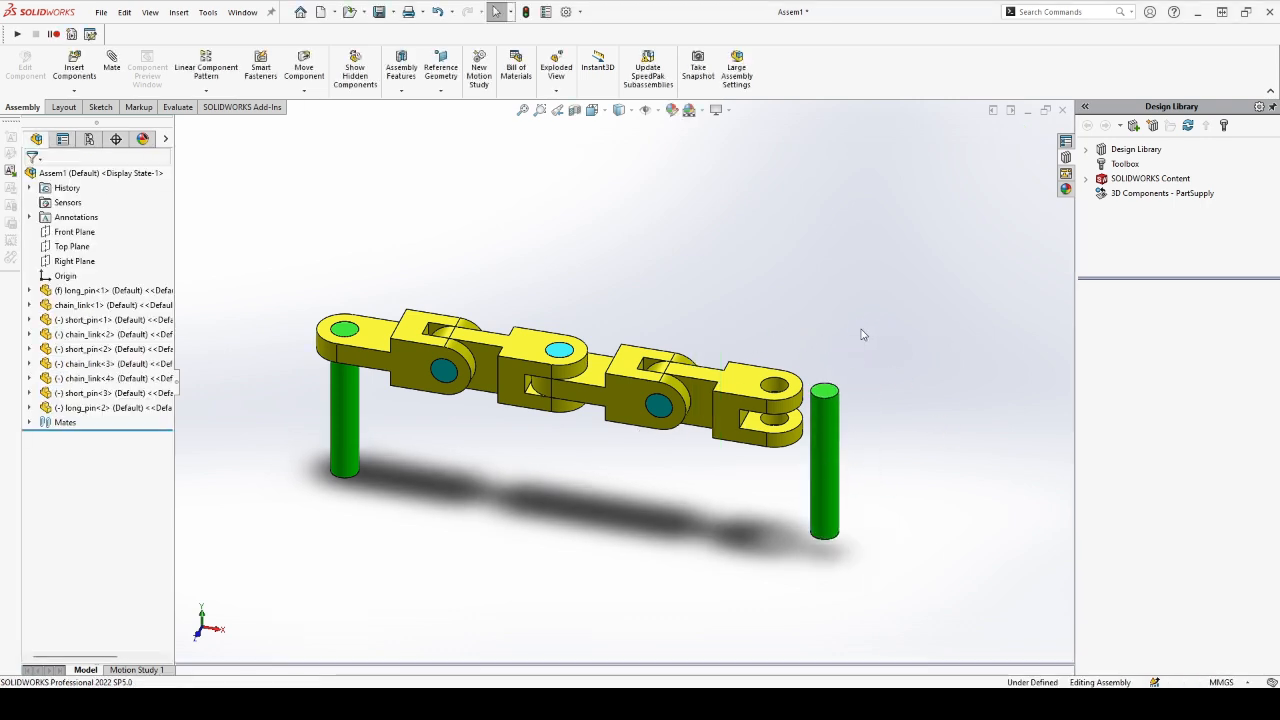
{"action": "scroll", "coordinate": [829, 451], "scroll_direction": "down", "scroll_amount": 4}
{"action": "left_click_drag", "start_coordinate": [765, 330], "coordinate": [671, 300], "text": "alt"}
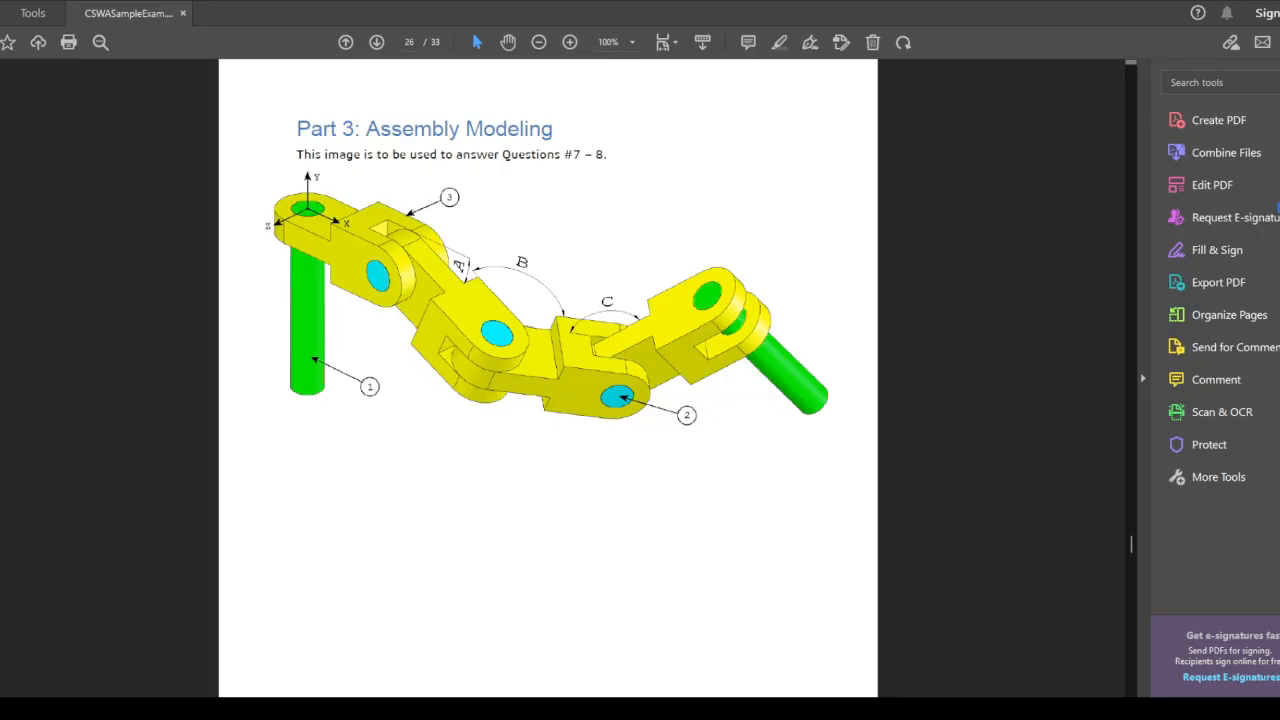
- Check the assembly modeling question in the exam PDF, and swing the second chain link downward about the first short pin
{"action": "scroll", "coordinate": [548, 380], "scroll_direction": "down", "scroll_amount": 8}
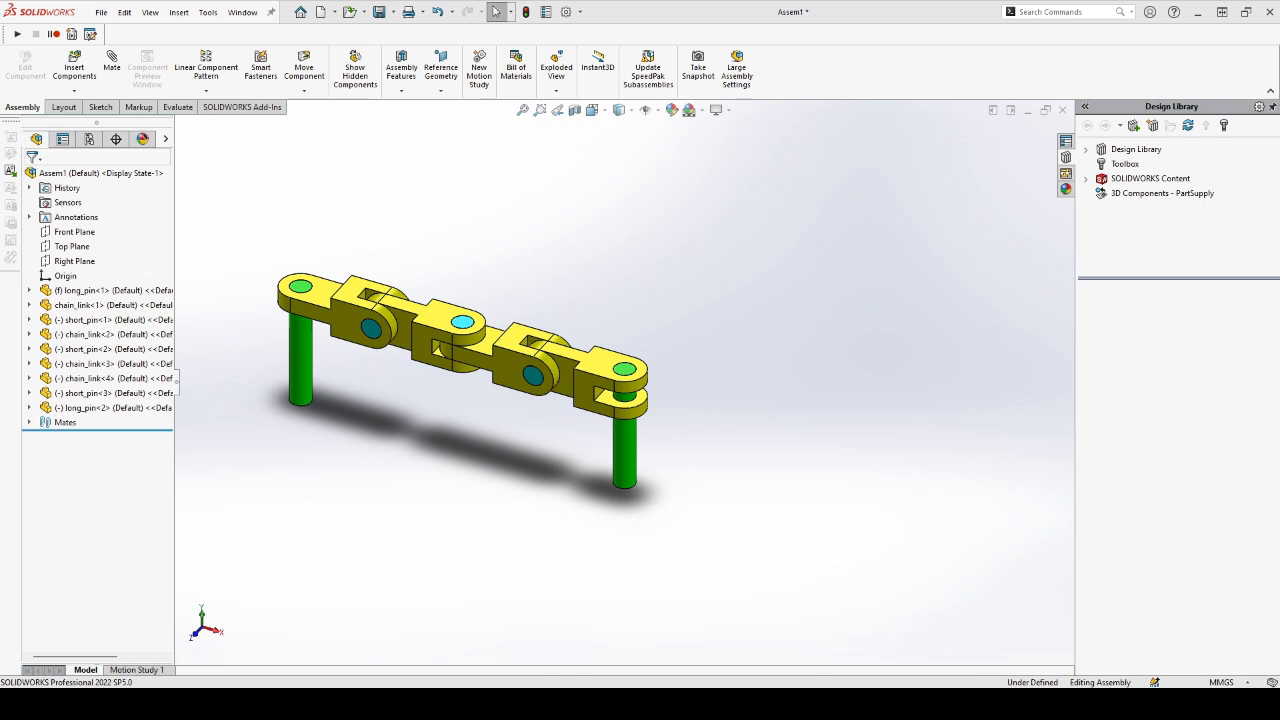
{"action": "scroll", "coordinate": [354, 300], "scroll_direction": "down", "scroll_amount": 5}
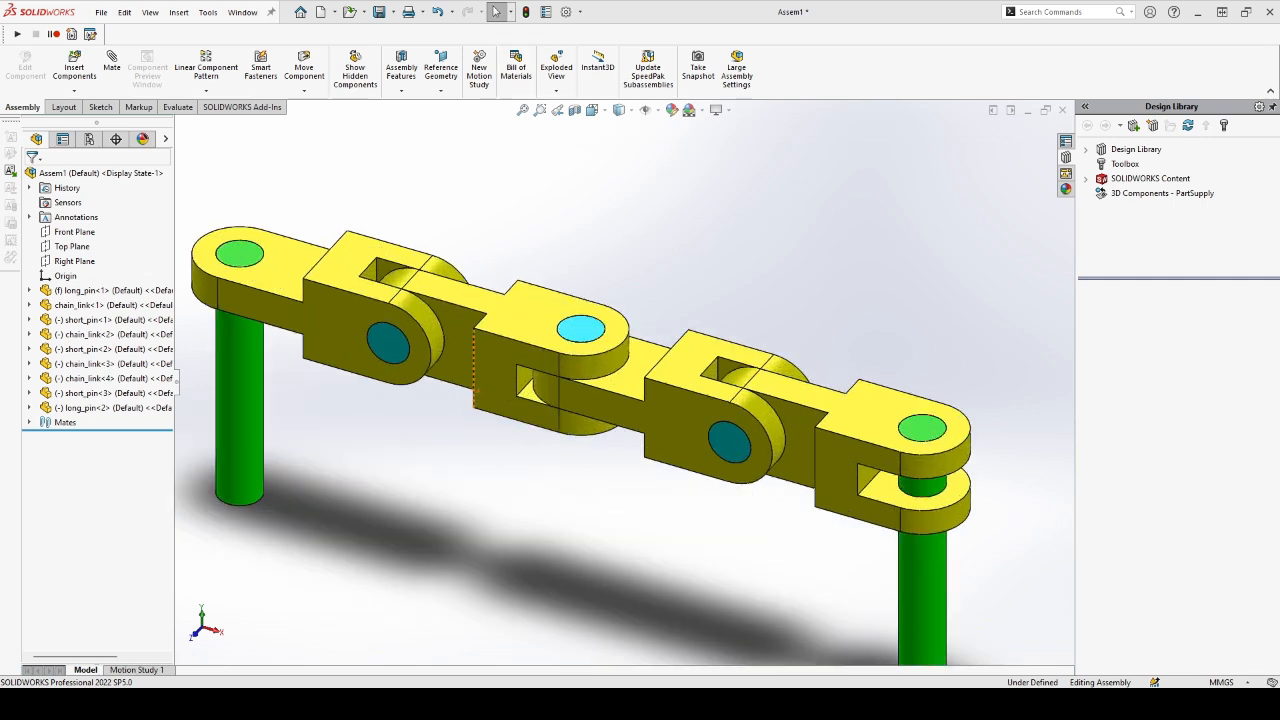
{"action": "left_click_drag", "start_coordinate": [516, 330], "coordinate": [494, 371]}
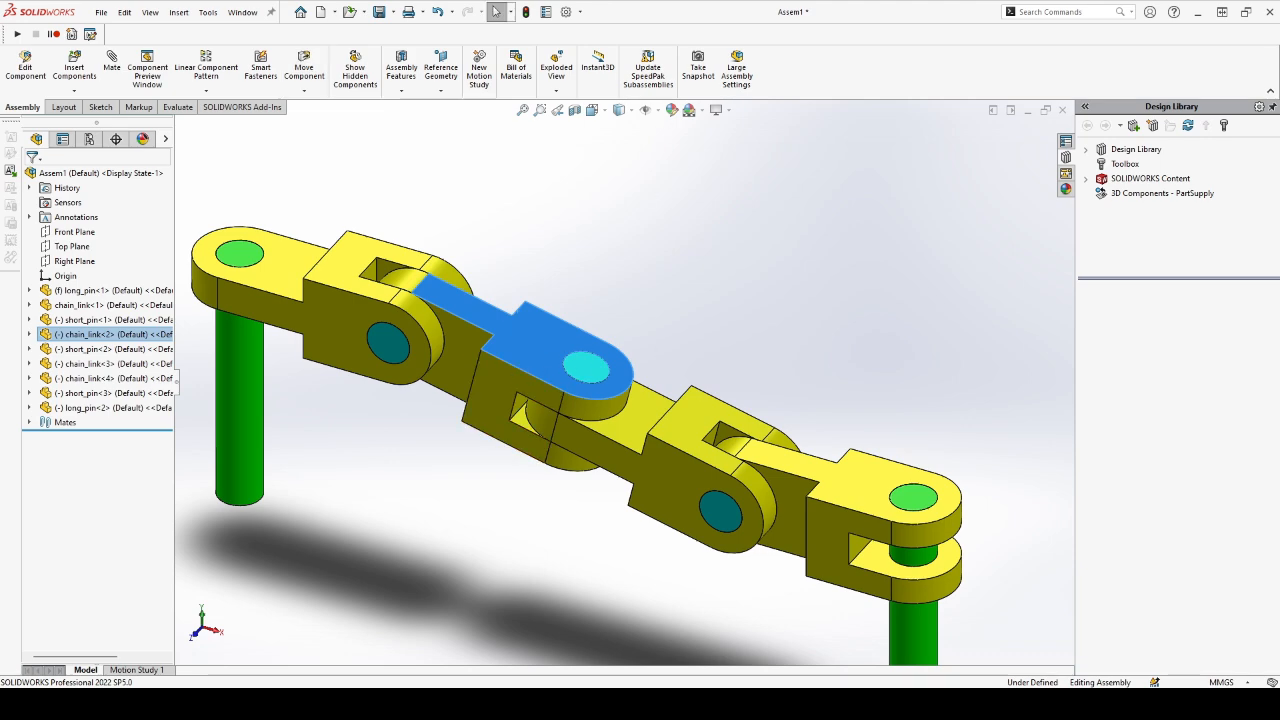
{"action": "left_click", "coordinate": [641, 289]}
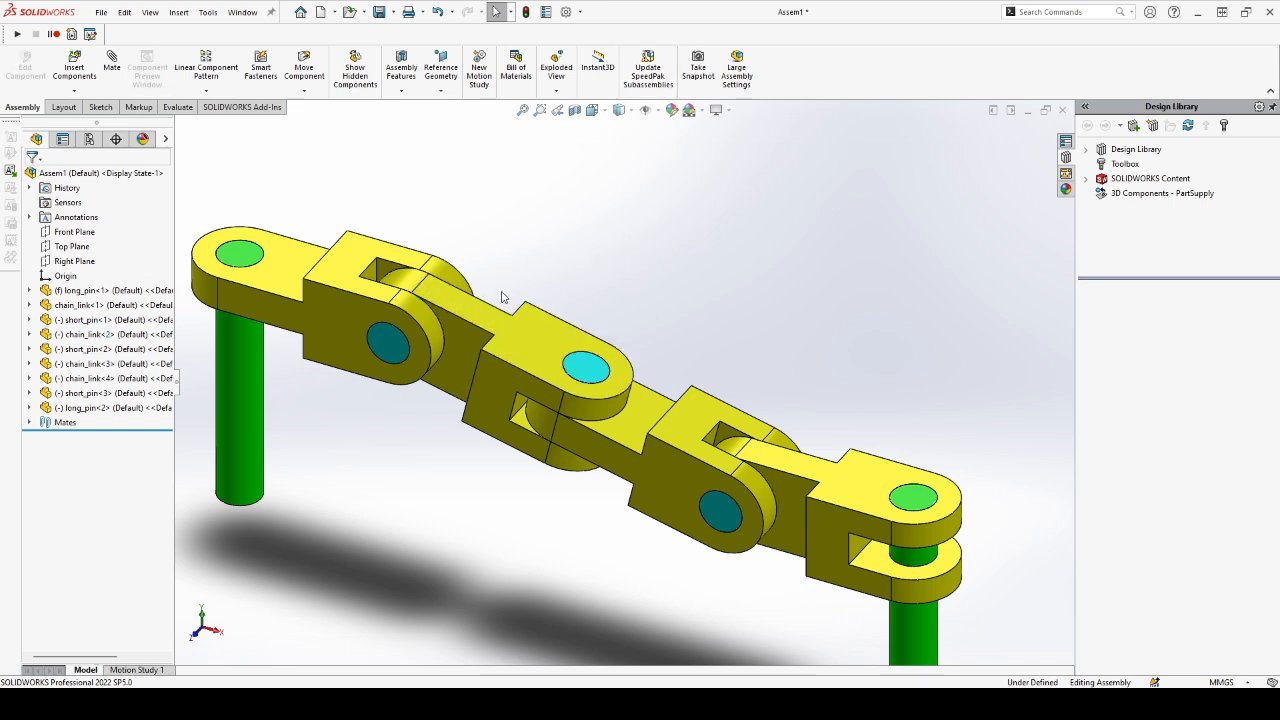
- Add a 25-degree angle mate between the top faces of the second and first chain links, using aligned alignment and an unflipped dimension
{"action": "key", "text": "m"}
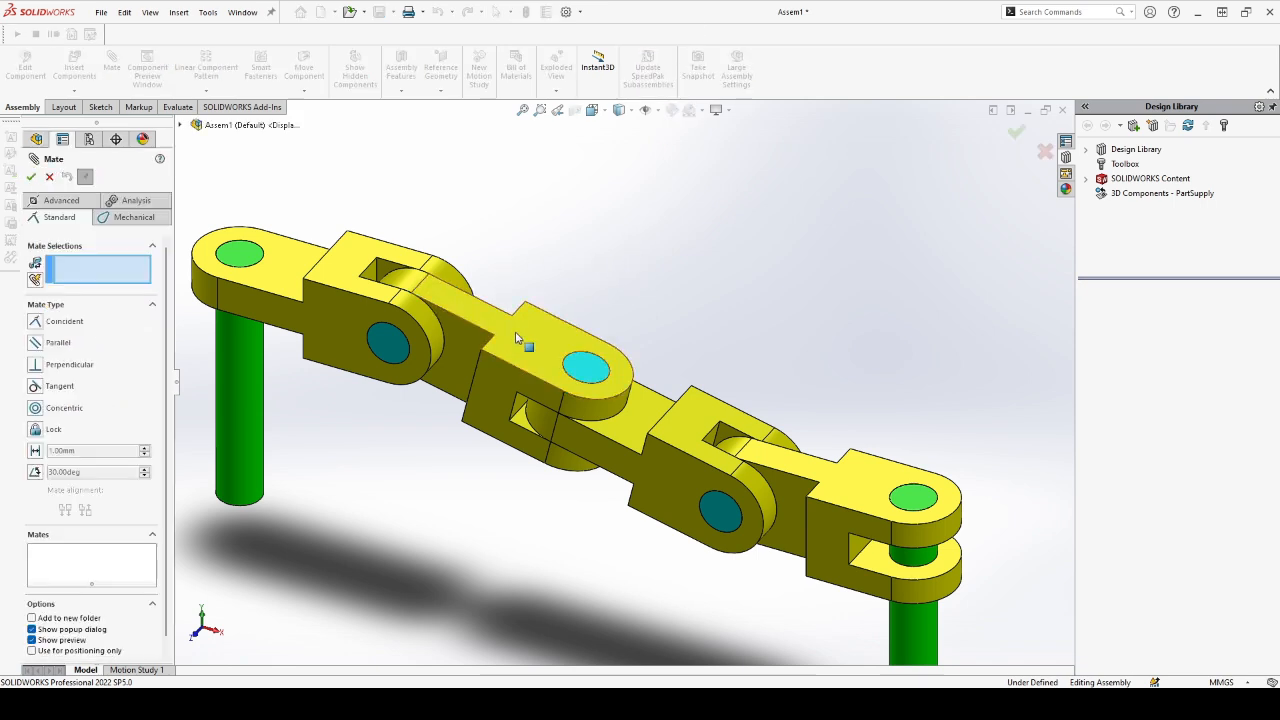
{"action": "left_click", "coordinate": [517, 338]}
{"action": "left_click", "coordinate": [346, 269]}
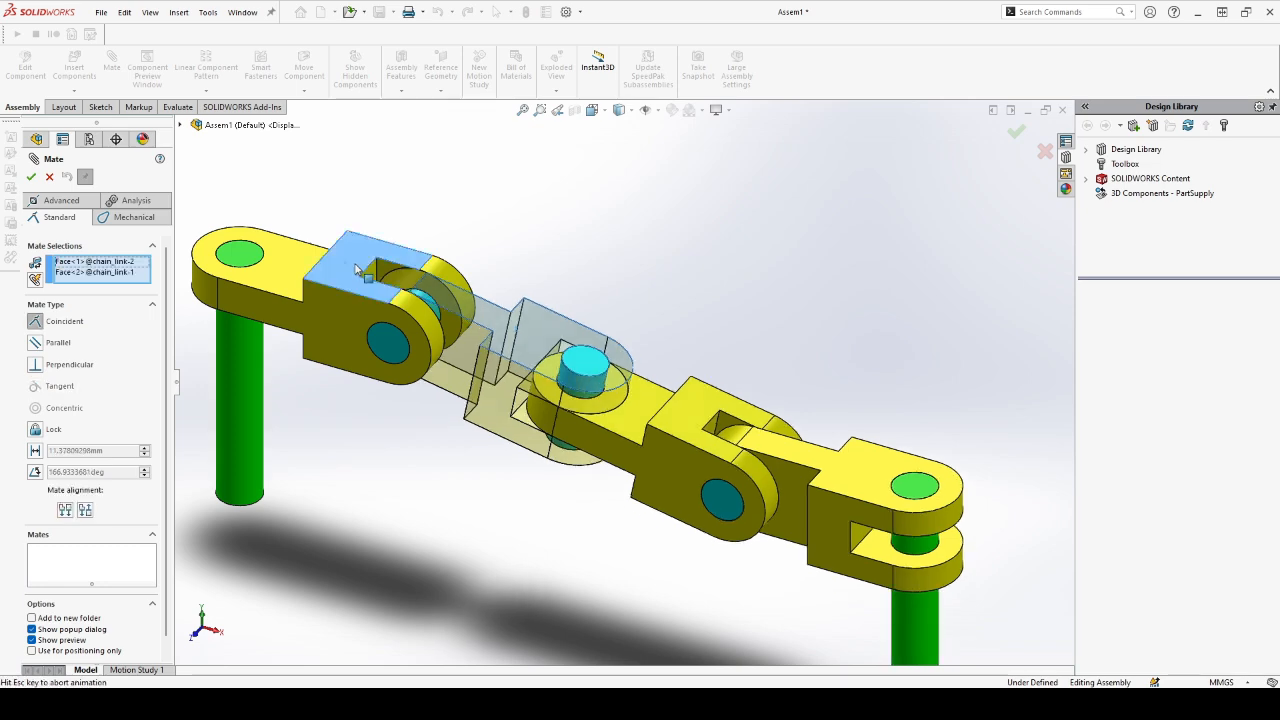
{"action": "left_click", "coordinate": [35, 472]}
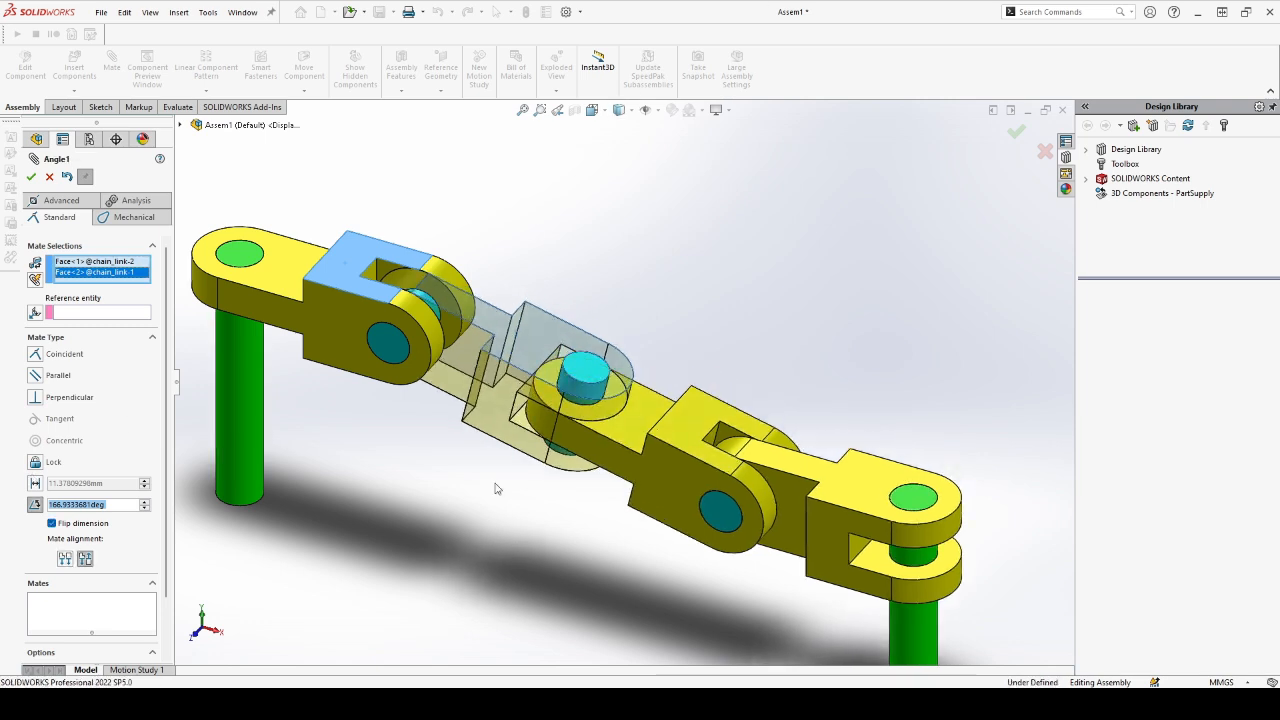
{"action": "left_click", "coordinate": [52, 523]}
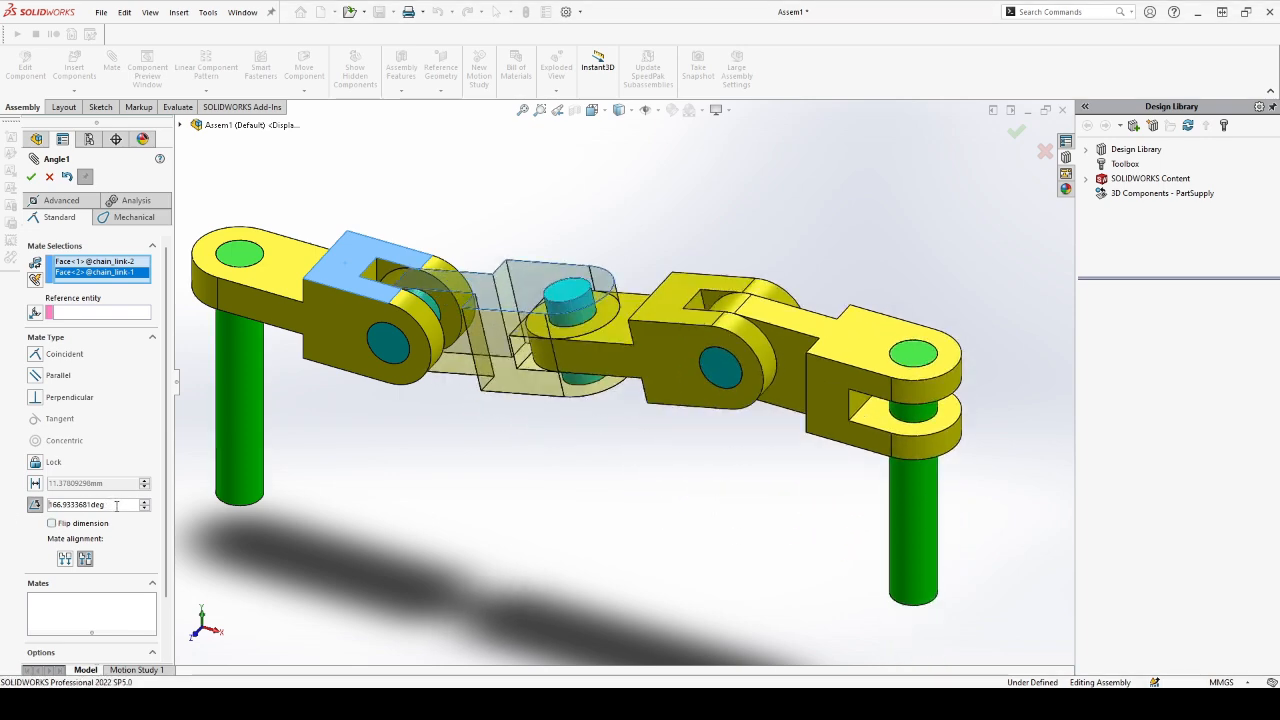
{"action": "type", "text": "25"}
{"action": "key", "text": "Return"}
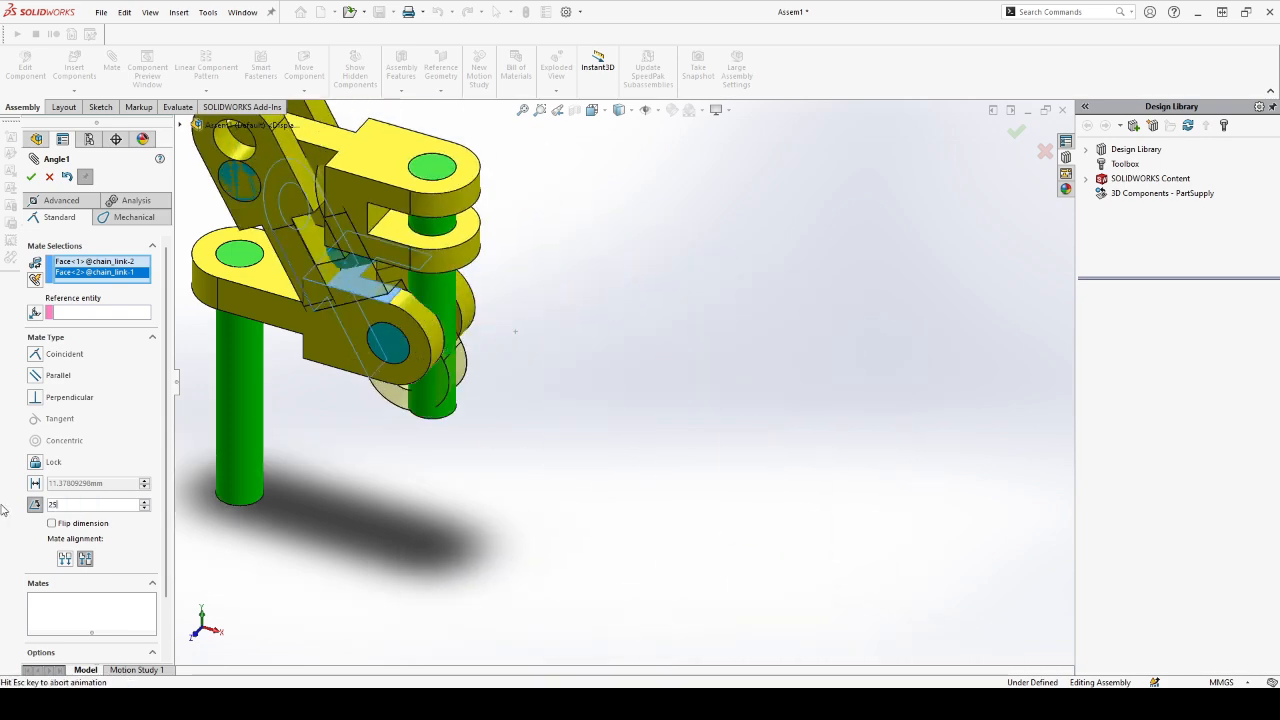
{"action": "left_click", "coordinate": [52, 523]}
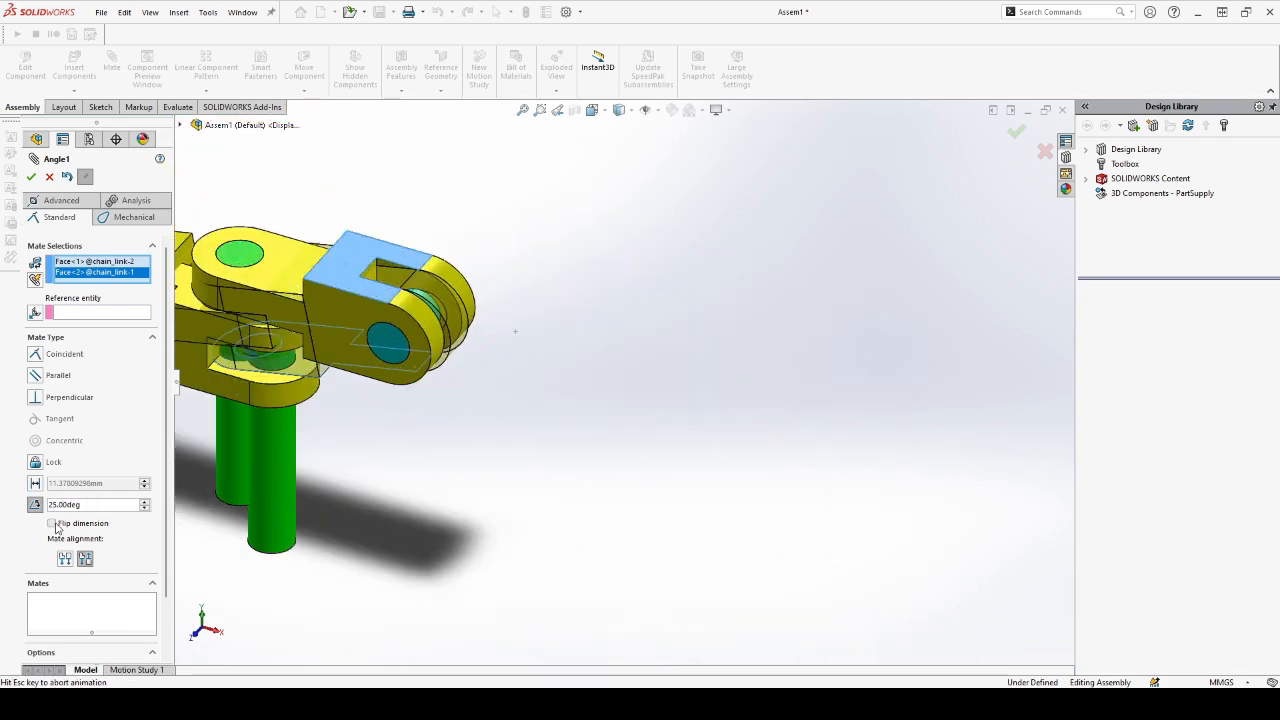
{"action": "left_click", "coordinate": [65, 558]}
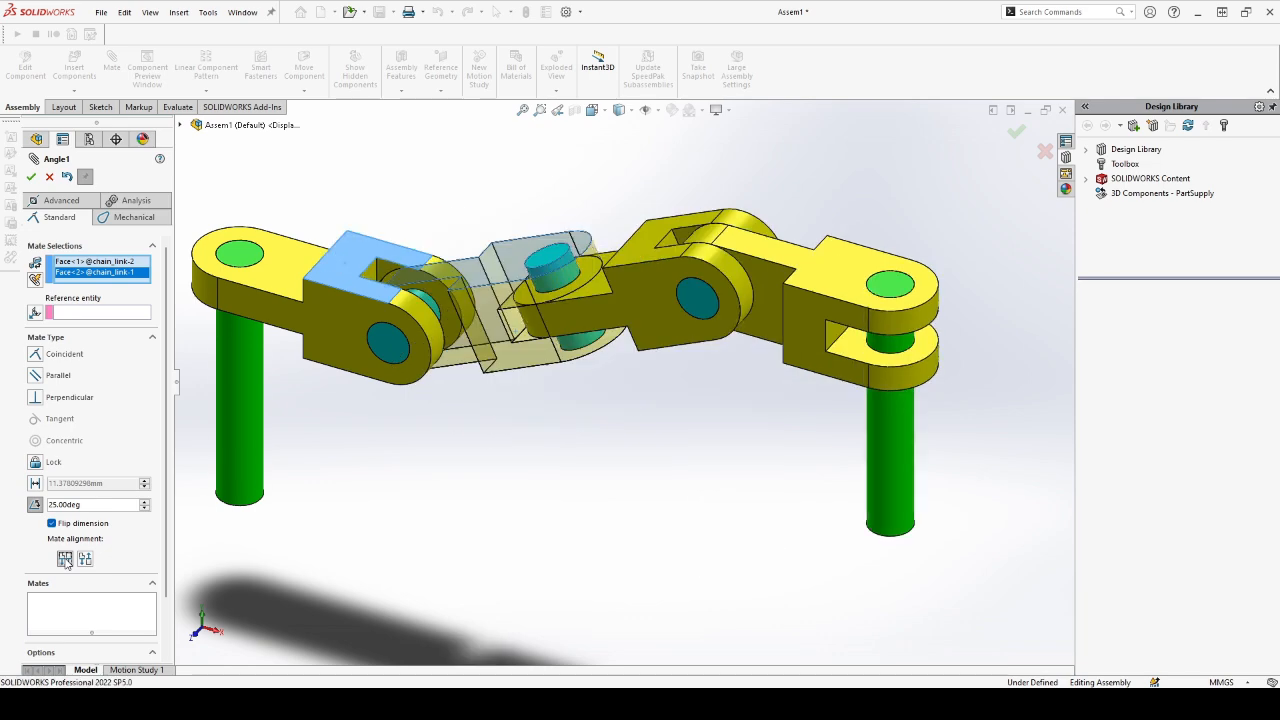
{"action": "left_click", "coordinate": [56, 524]}
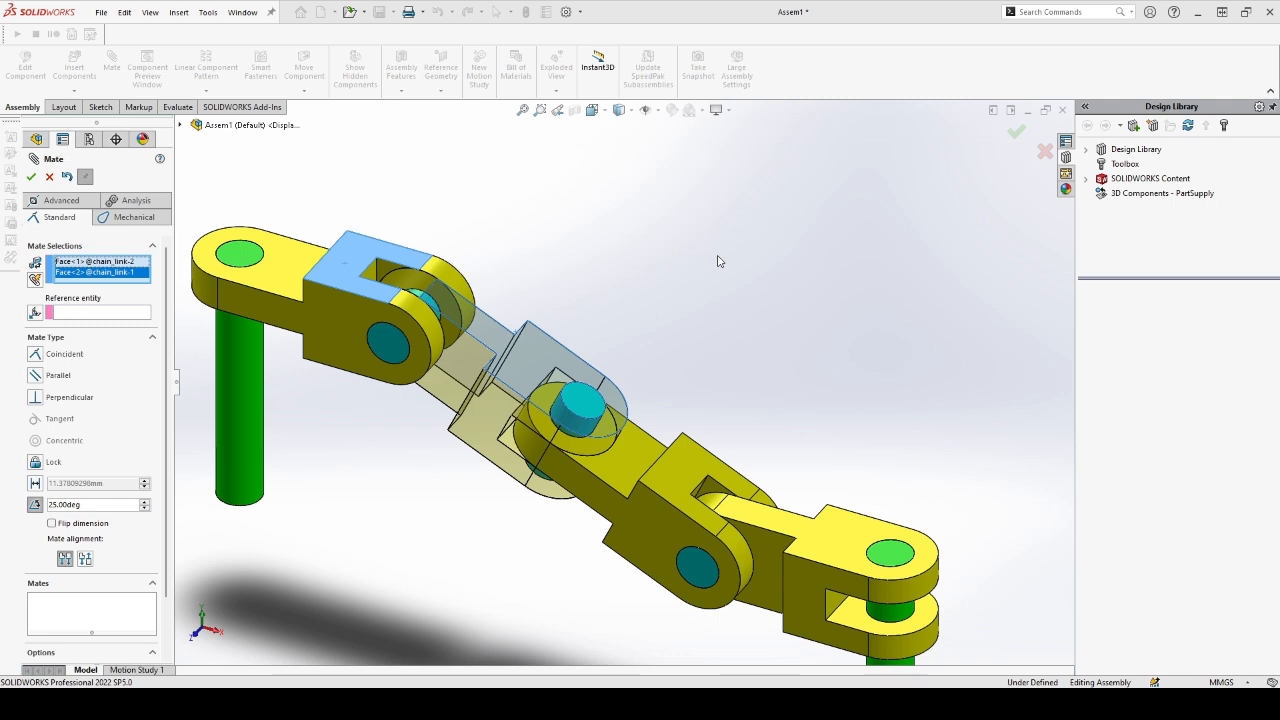
{"action": "key", "text": "Return"}
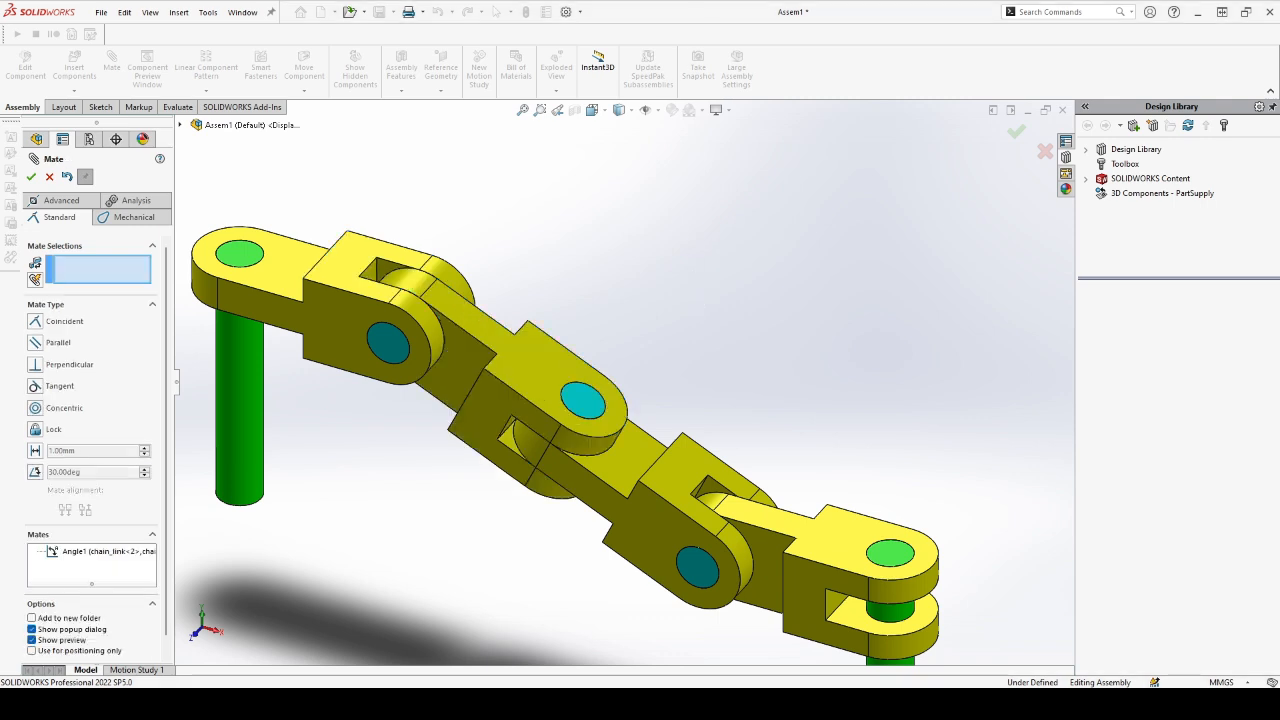
- Add a 125-degree angle mate between the side faces of the second and third chain links, using anti-aligned alignment and a flipped dimension
{"action": "scroll", "coordinate": [600, 390], "scroll_direction": "up", "scroll_amount": 5}
{"action": "scroll", "coordinate": [645, 370], "scroll_direction": "down", "scroll_amount": 8}
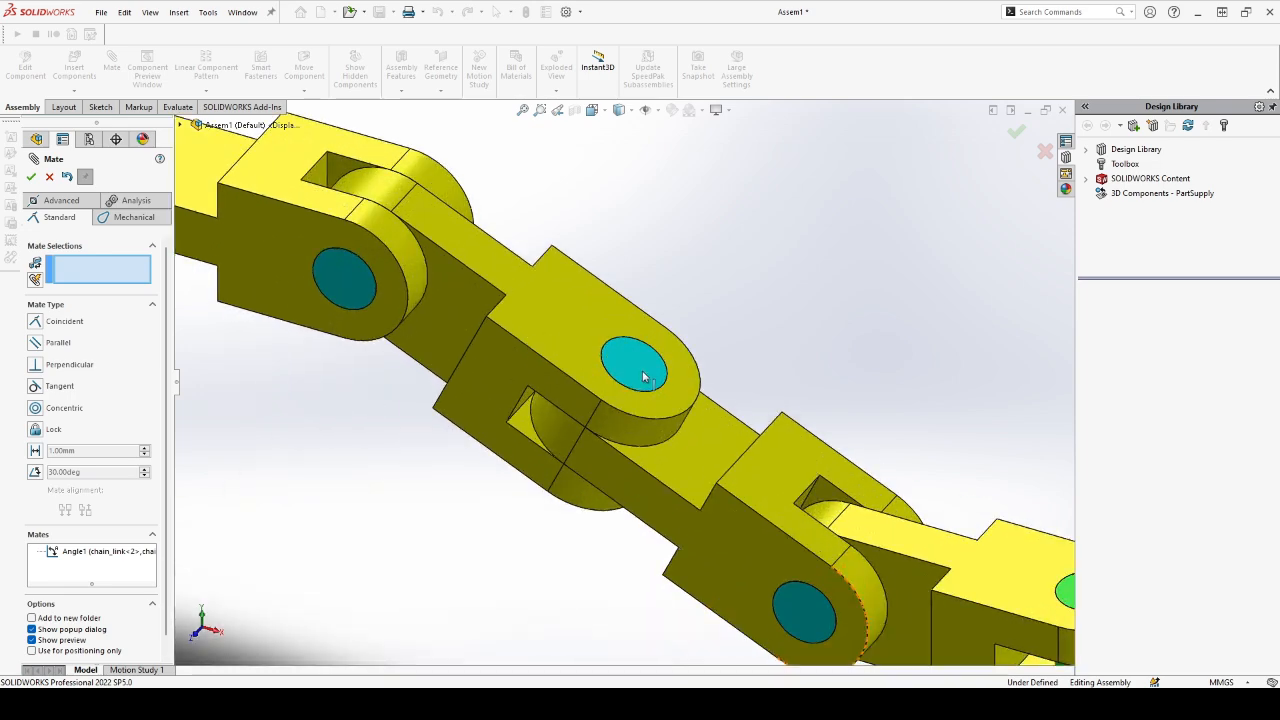
{"action": "middle_click_drag", "start_coordinate": [644, 376], "coordinate": [457, 366]}
{"action": "left_click", "coordinate": [839, 364]}
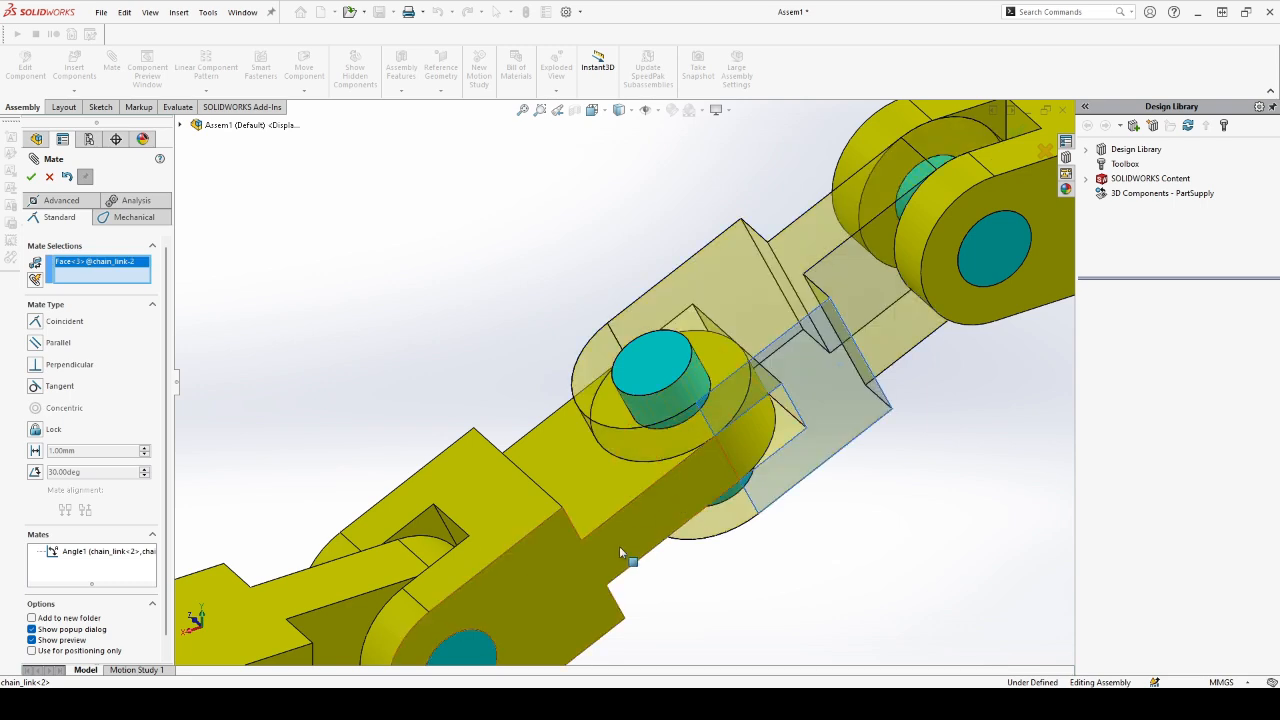
{"action": "left_click", "coordinate": [620, 550]}
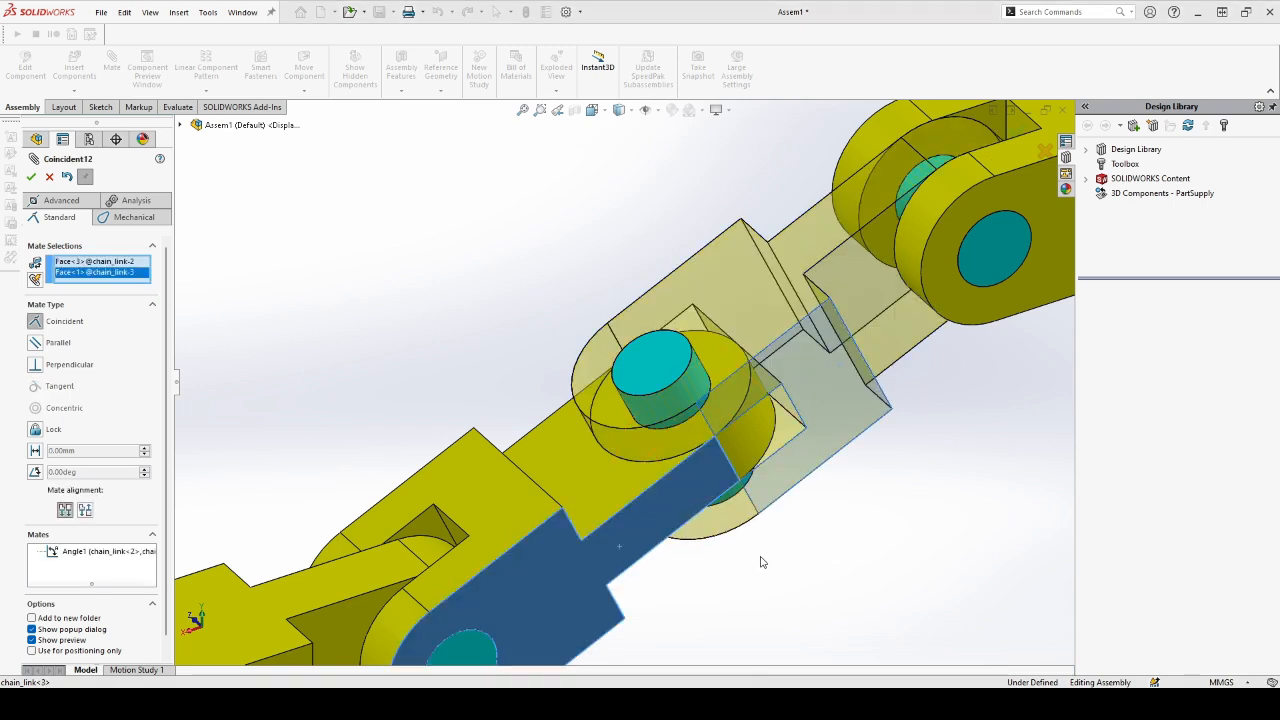
{"action": "left_click", "coordinate": [876, 503]}
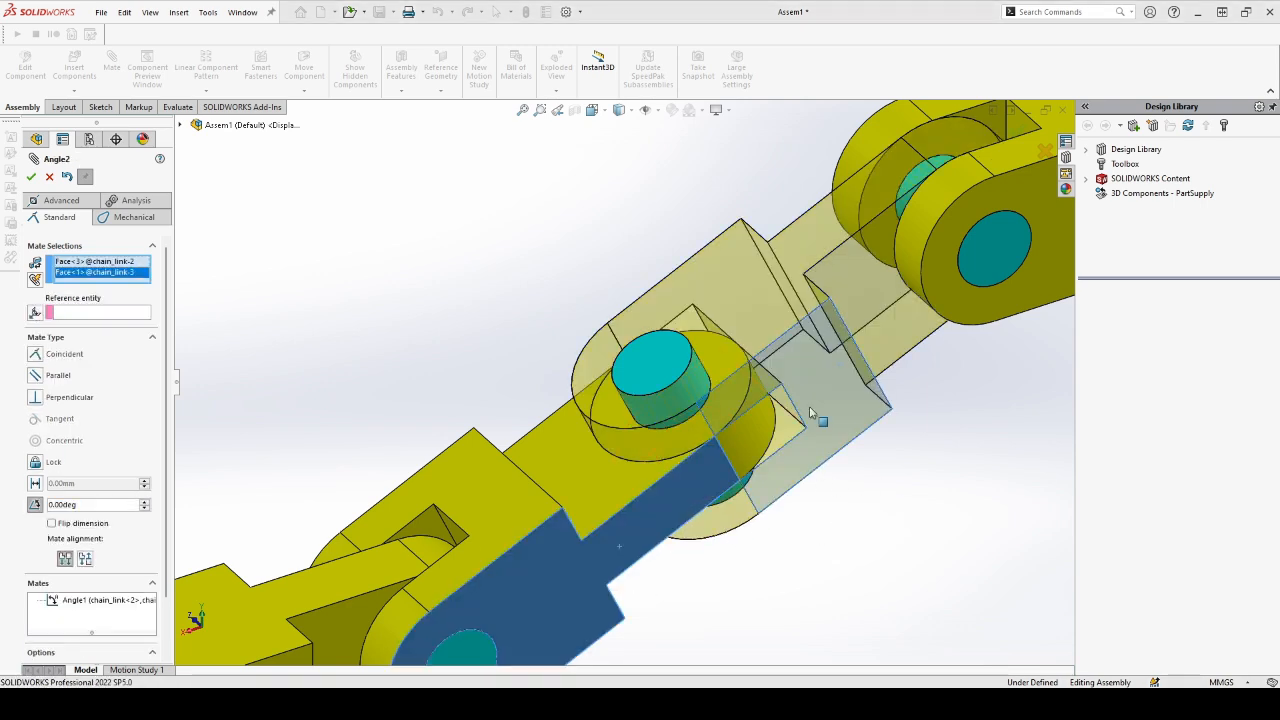
{"action": "left_click", "coordinate": [85, 505]}
{"action": "left_click_drag", "start_coordinate": [114, 505], "coordinate": [16, 510]}
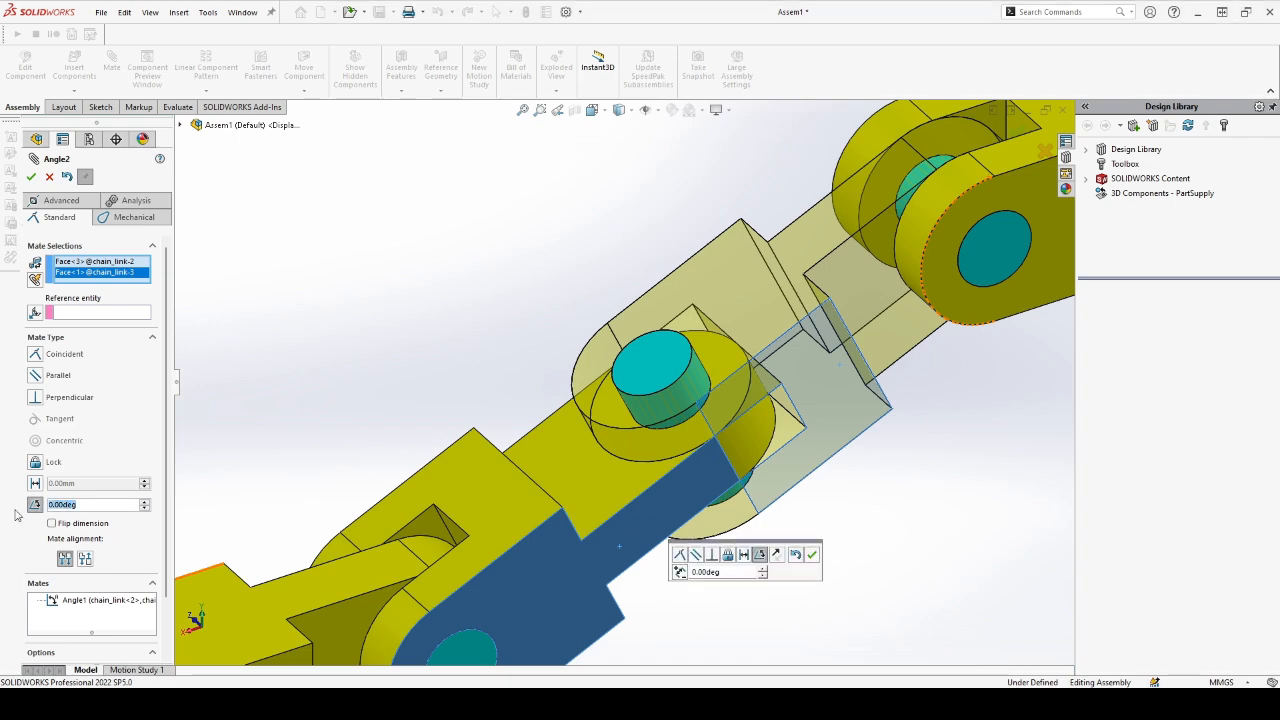
{"action": "type", "text": "125"}
{"action": "key", "text": "Return"}
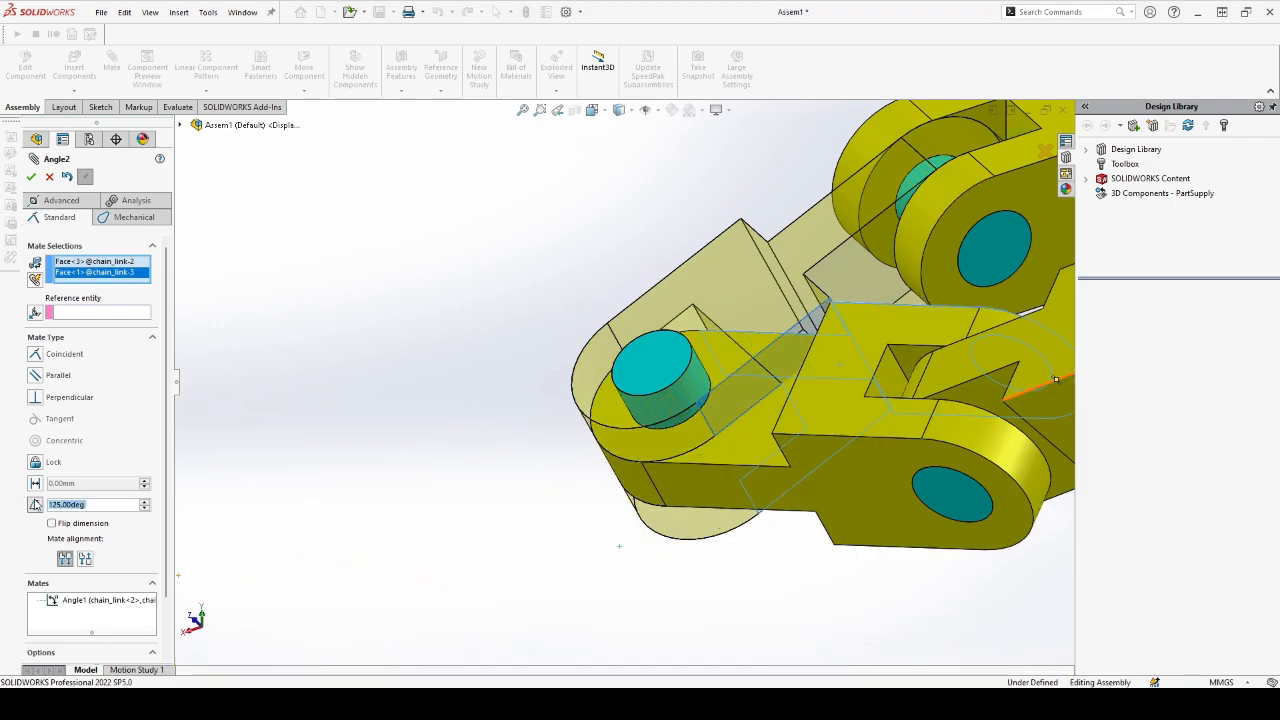
{"action": "left_click", "coordinate": [85, 558]}
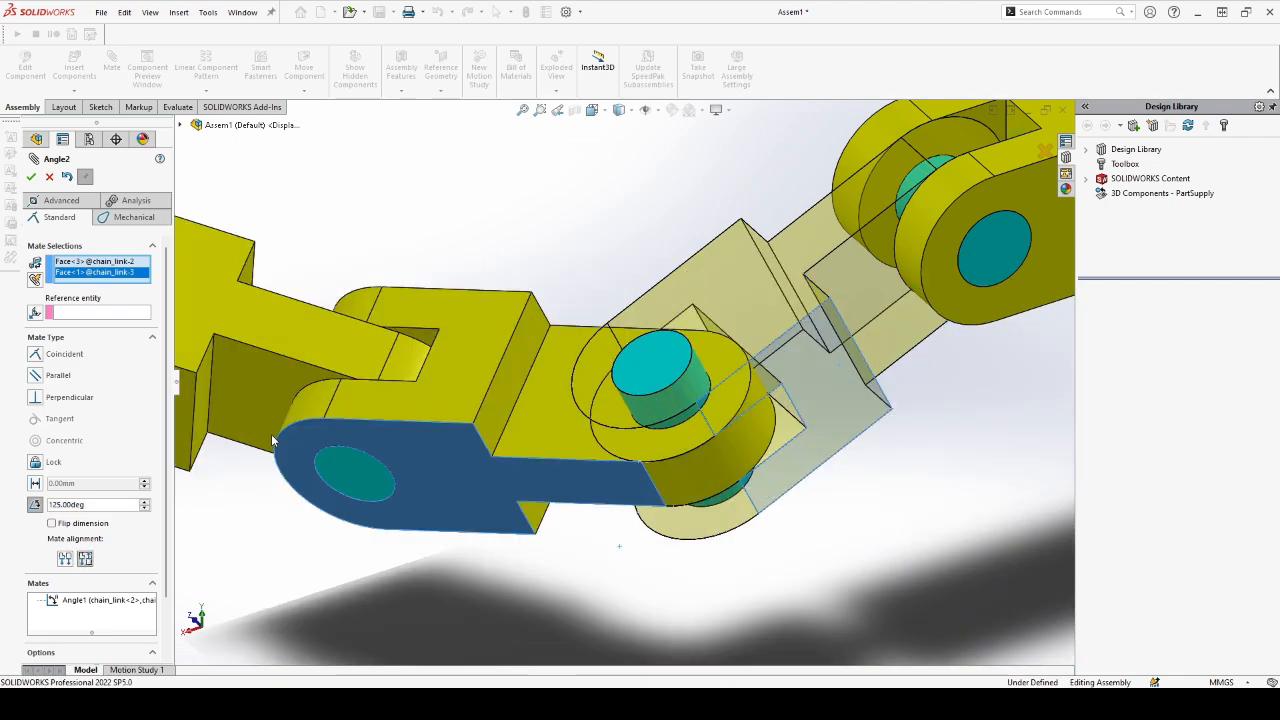
{"action": "left_click", "coordinate": [52, 524]}
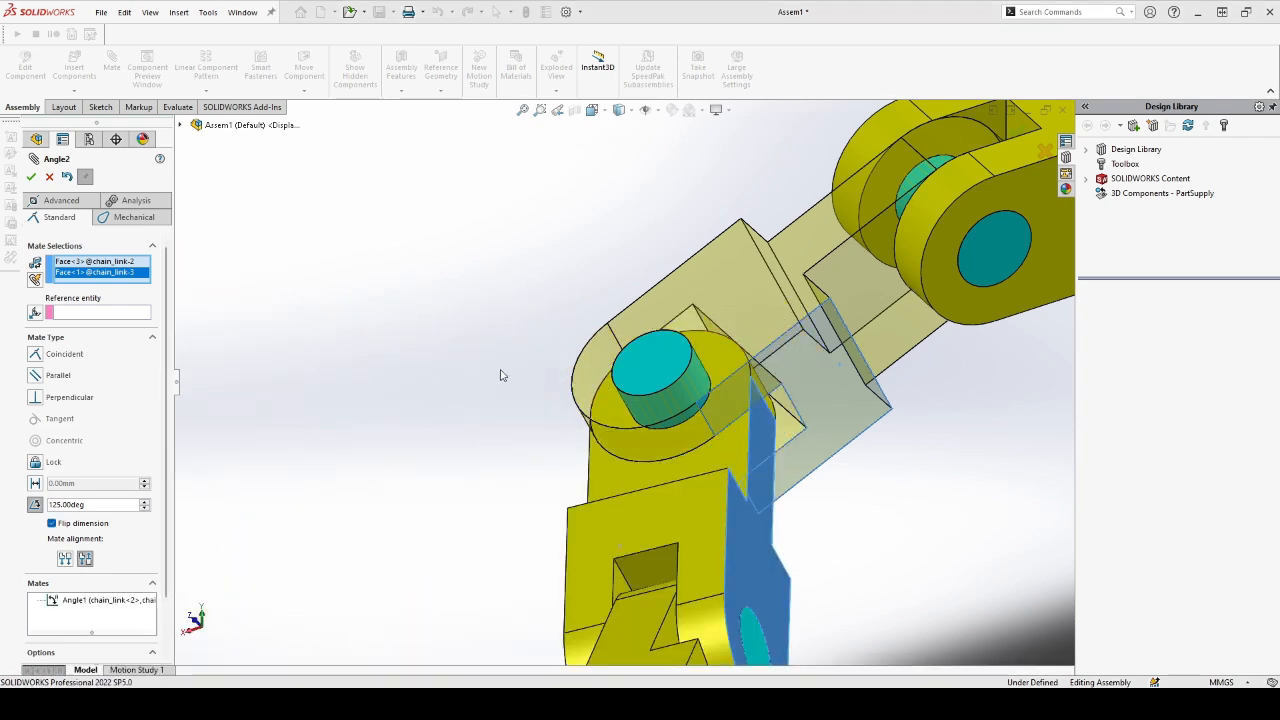
{"action": "middle_click_drag", "start_coordinate": [502, 371], "coordinate": [586, 375]}
{"action": "key", "text": "f"}
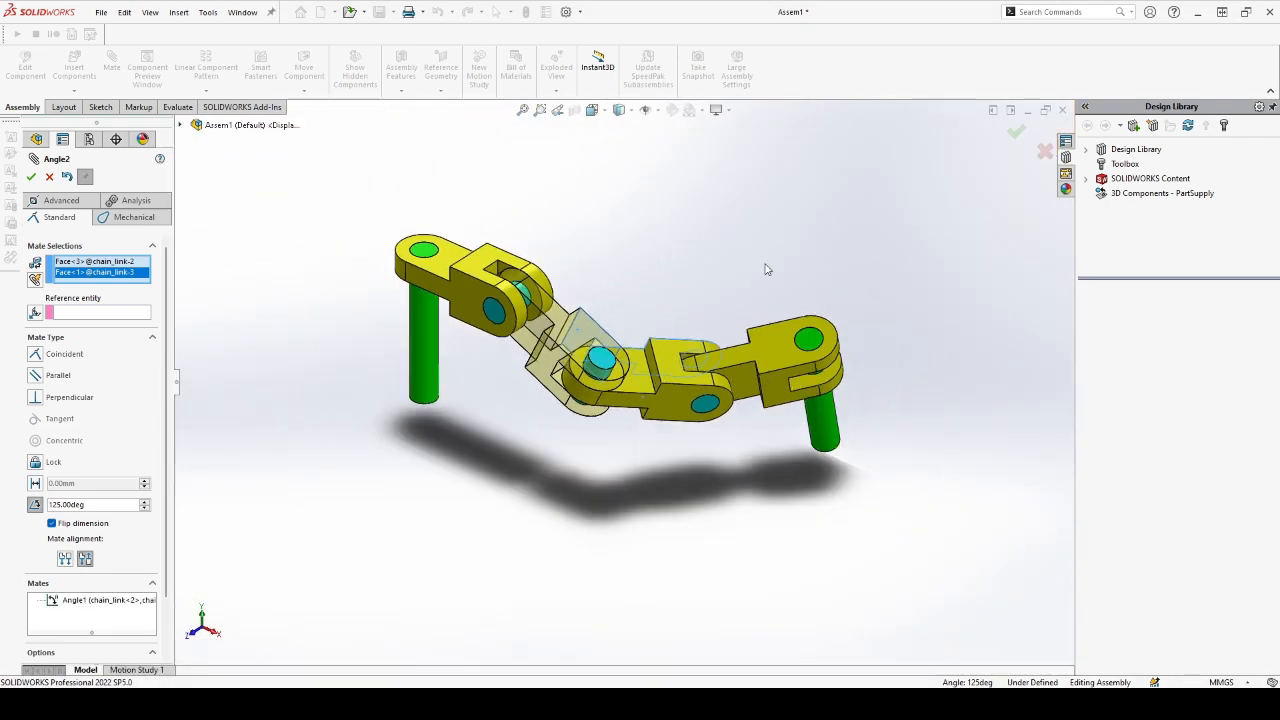
{"action": "key", "text": "Return"}
- Add a 130-degree angle mate between the top faces of the fourth and third chain links, with anti-aligned alignment and a flipped dimension
{"action": "middle_click_drag", "start_coordinate": [763, 289], "coordinate": [783, 271]}
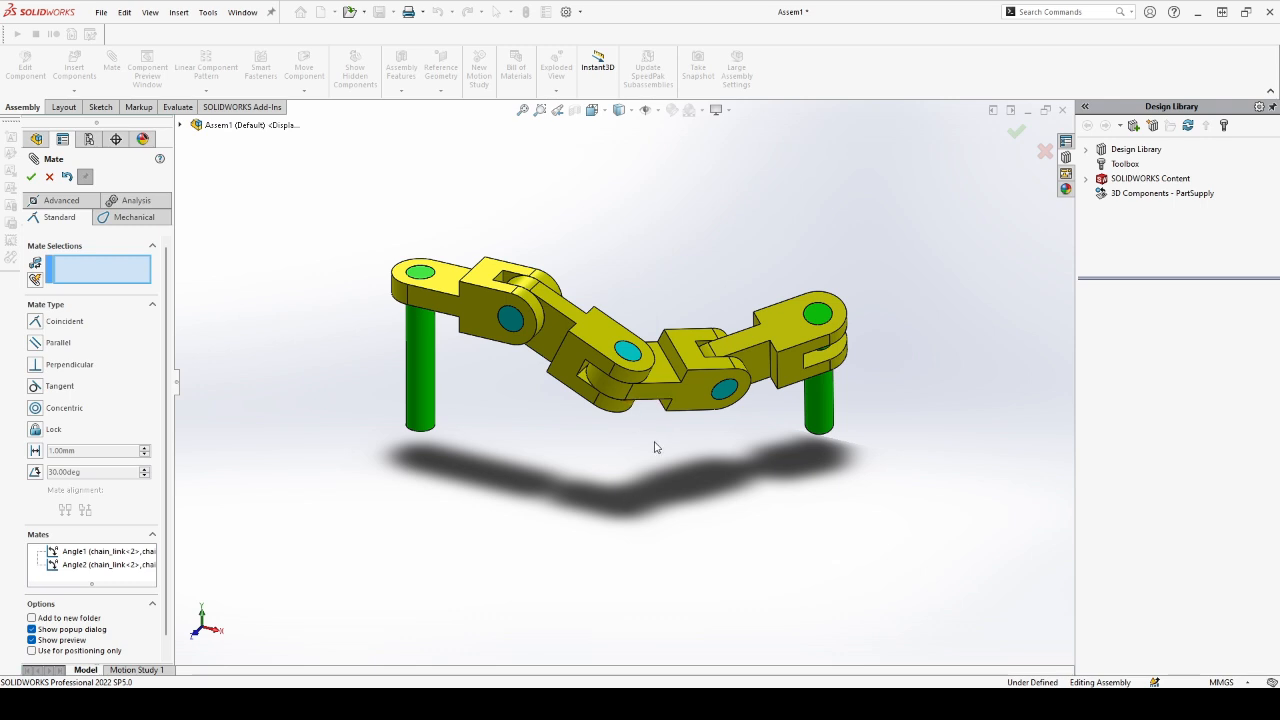
{"action": "scroll", "coordinate": [718, 357], "scroll_direction": "down", "scroll_amount": 5}
{"action": "left_click", "coordinate": [868, 287]}
{"action": "left_click", "coordinate": [706, 347]}
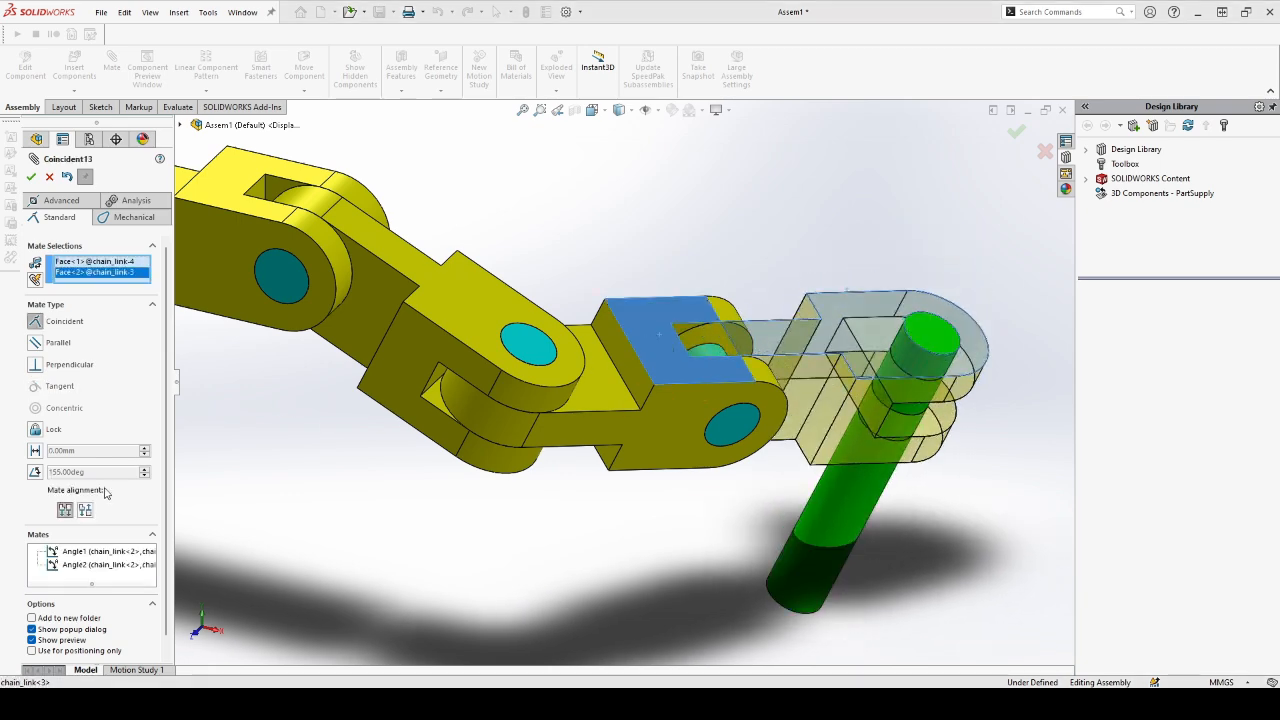
{"action": "left_click", "coordinate": [35, 473]}
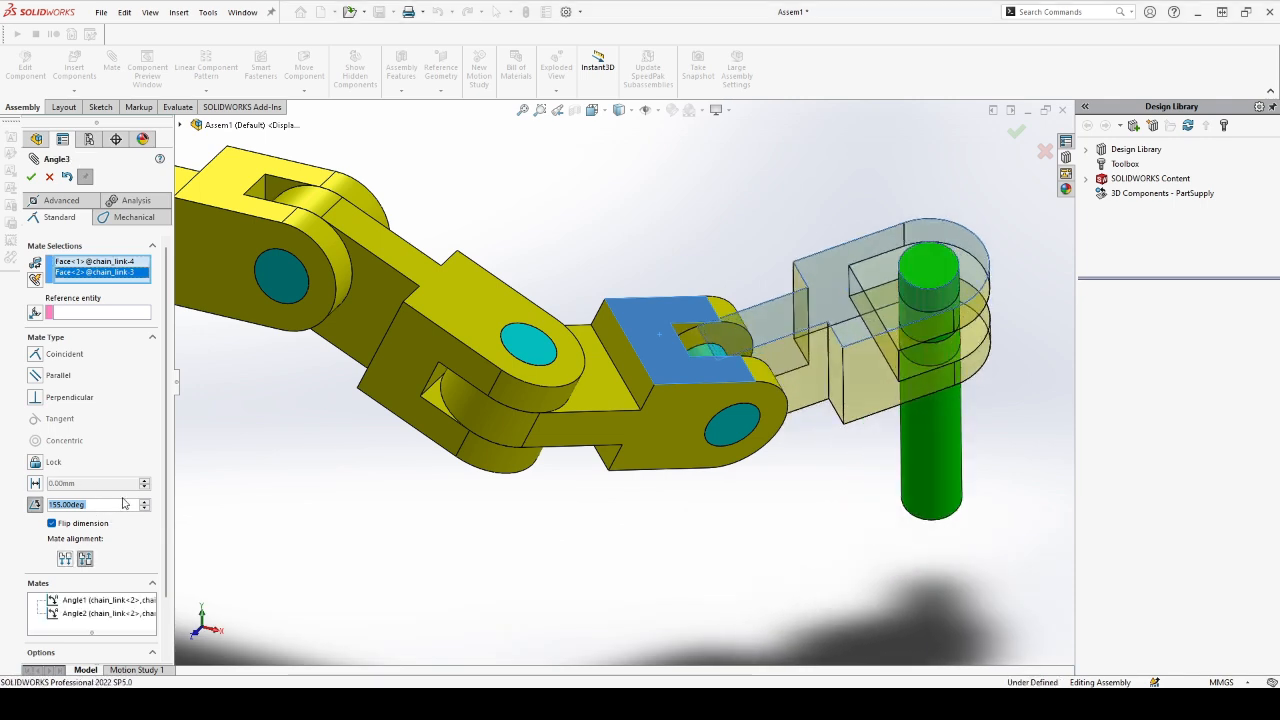
{"action": "type", "text": "130"}
{"action": "key", "text": "Return"}
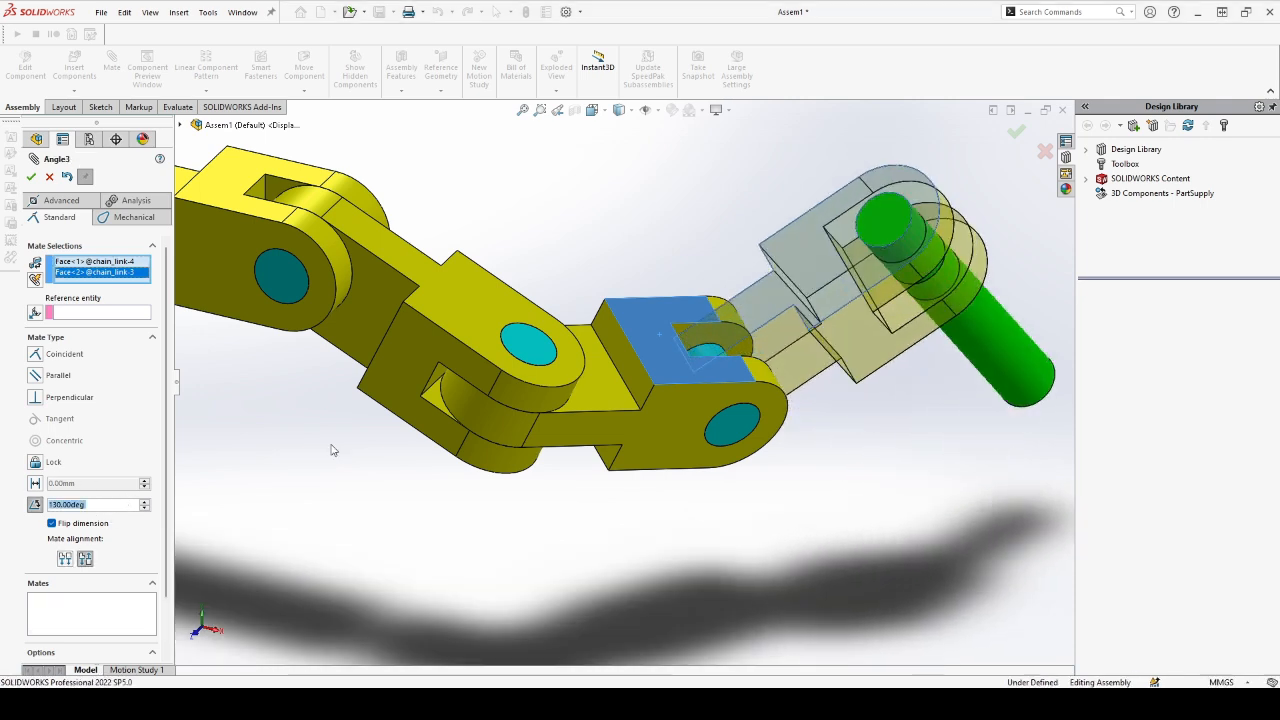
{"action": "scroll", "coordinate": [637, 308], "scroll_direction": "up", "scroll_amount": 3}
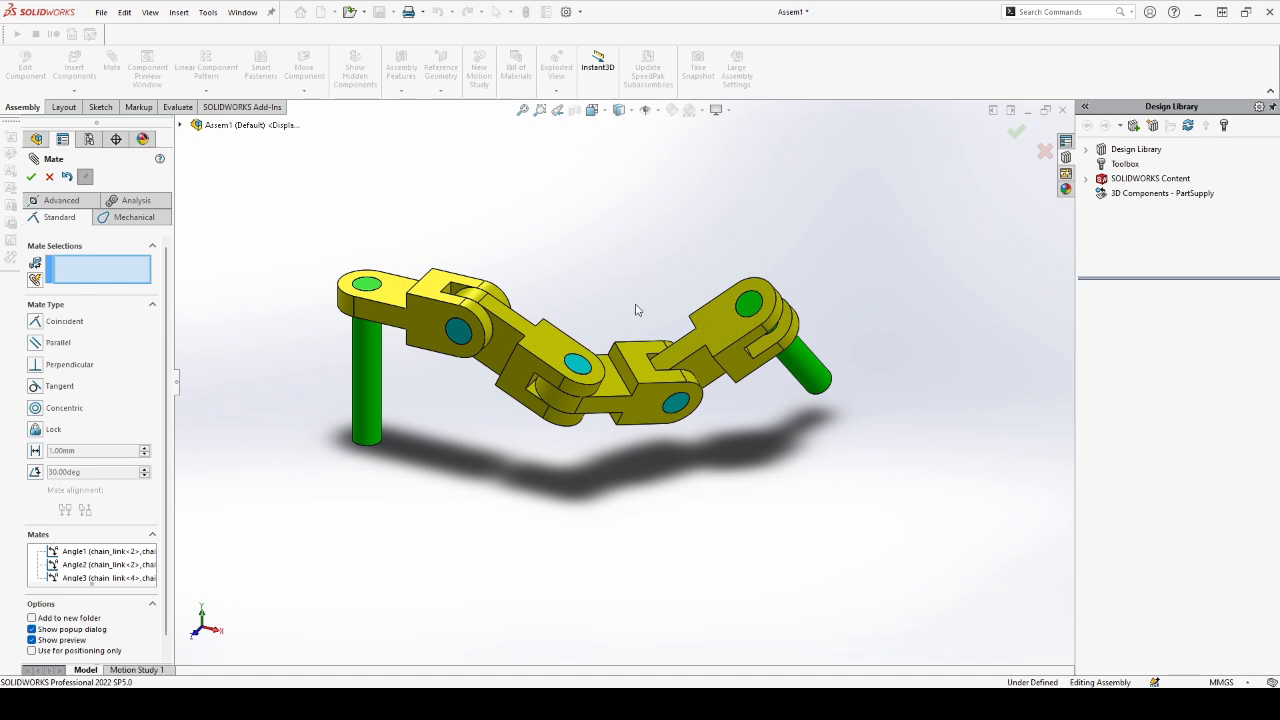
- Compare the assembly's pose with the exam PDF image, and read the conditions and angles given for questions 7 and 8
{"action": "middle_click_drag", "start_coordinate": [630, 374], "coordinate": [679, 313]}
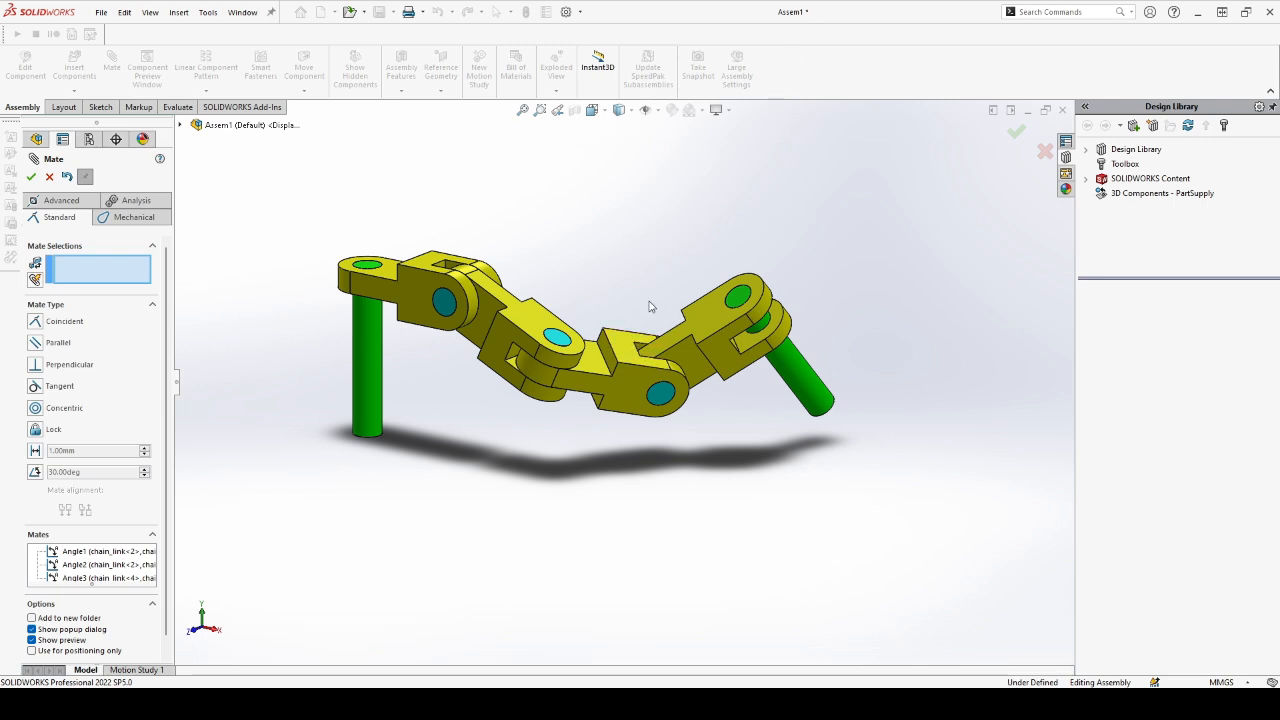
{"action": "middle_click_drag", "start_coordinate": [652, 306], "coordinate": [643, 331]}
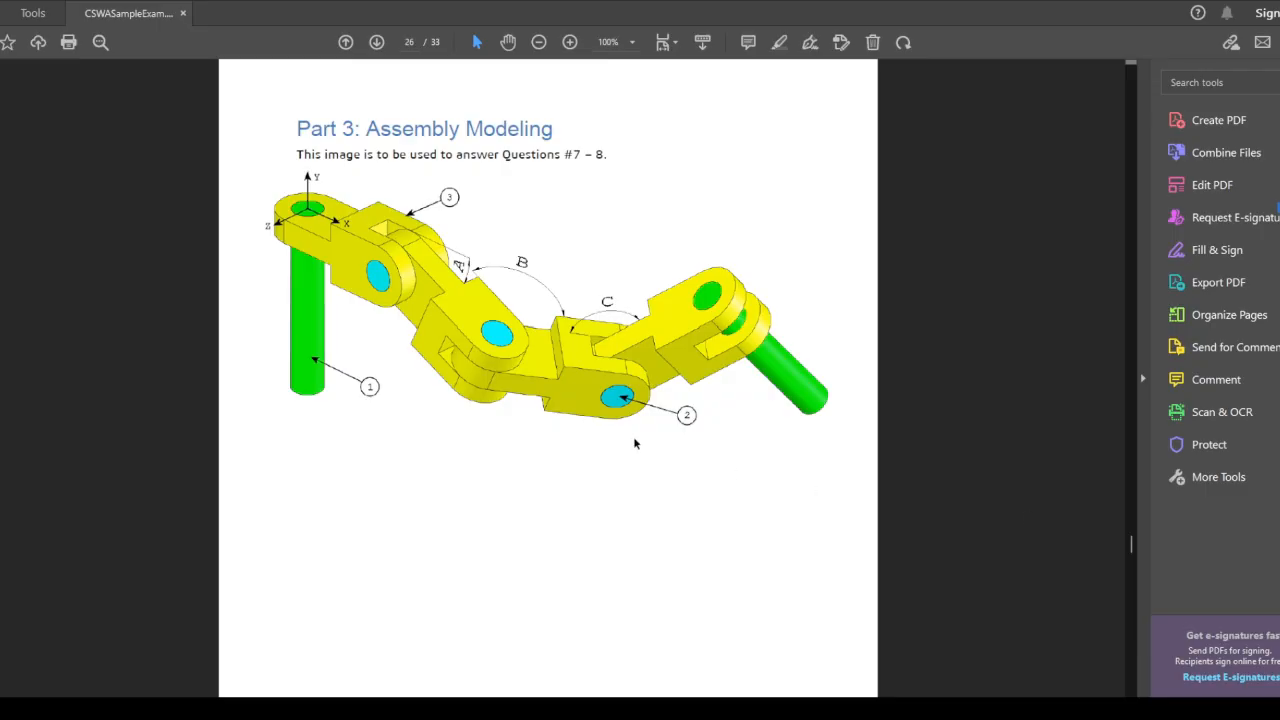
{"action": "scroll", "coordinate": [637, 443], "scroll_direction": "down", "scroll_amount": 10}
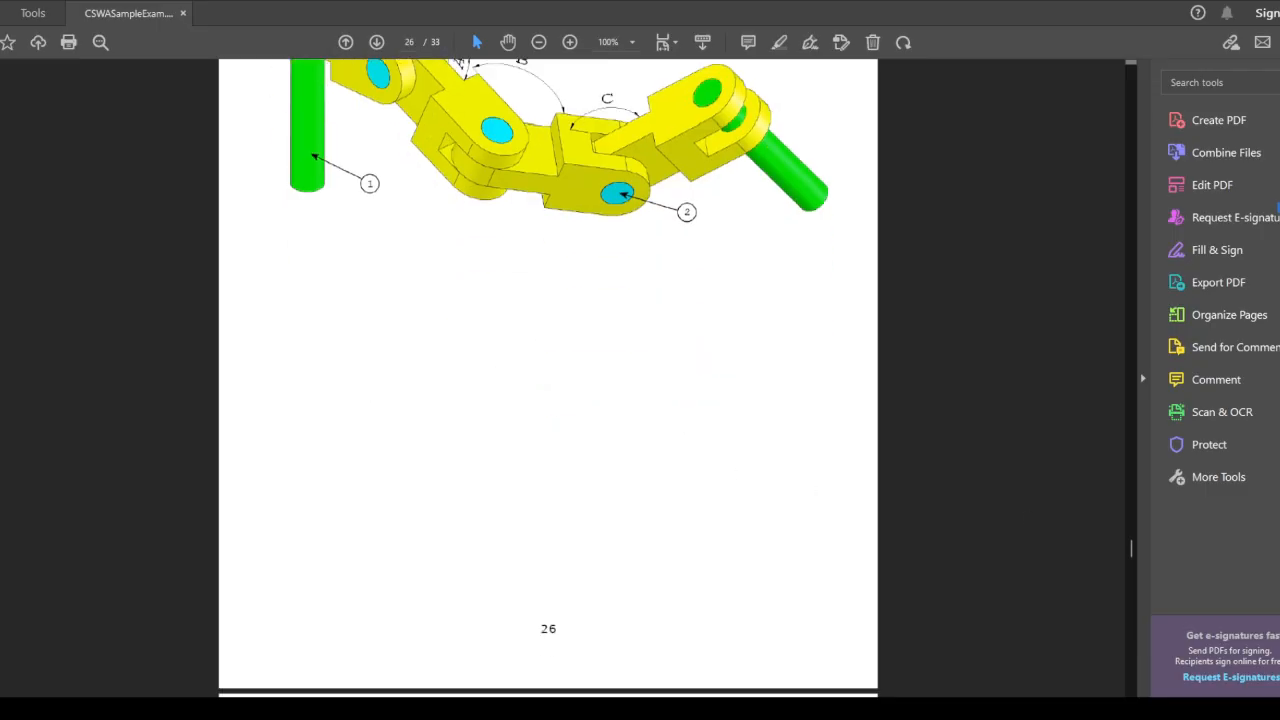
{"action": "scroll", "coordinate": [548, 378], "scroll_direction": "down", "scroll_amount": 2}
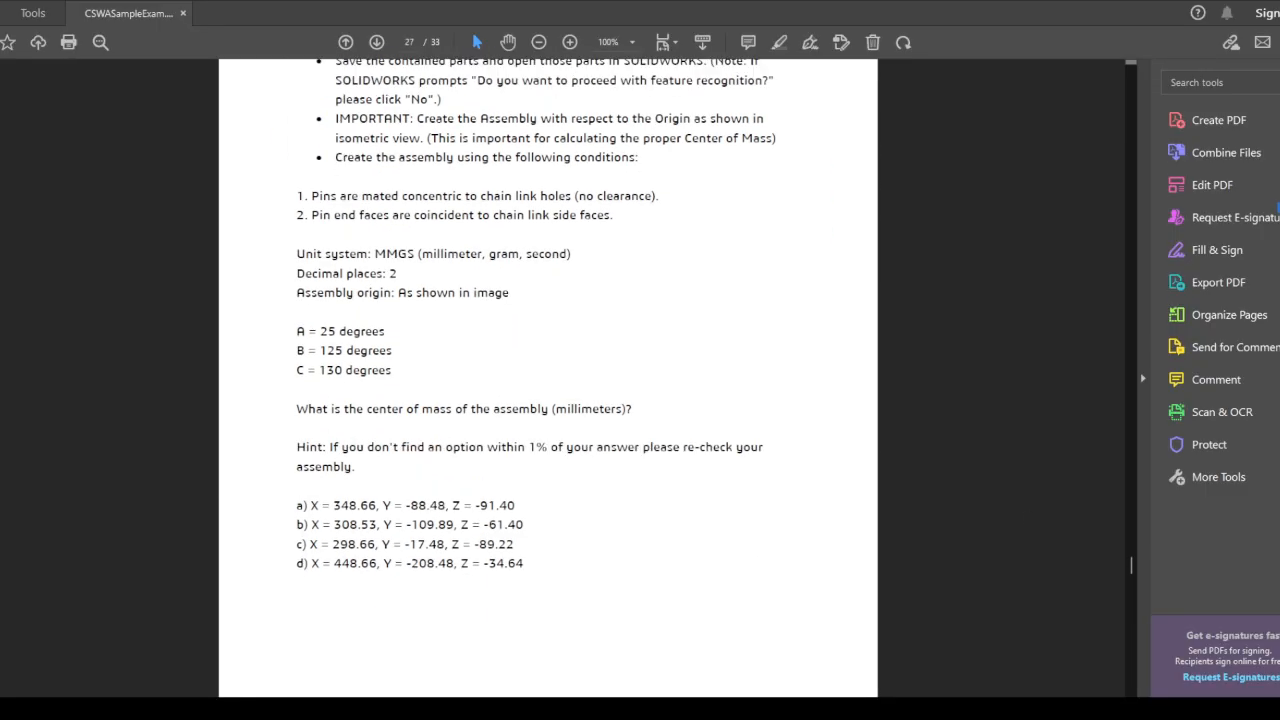
{"action": "scroll", "coordinate": [548, 378], "scroll_direction": "down", "scroll_amount": 1}
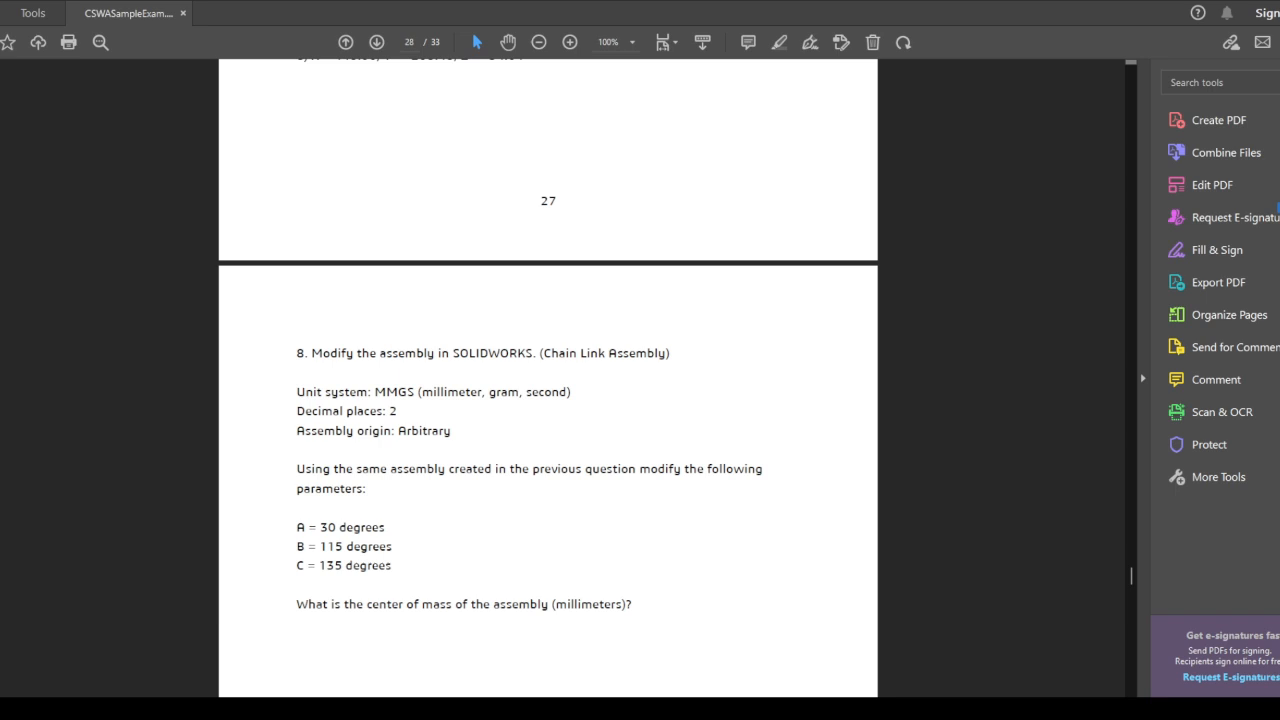
{"action": "scroll", "coordinate": [548, 380], "scroll_direction": "down", "scroll_amount": 10}
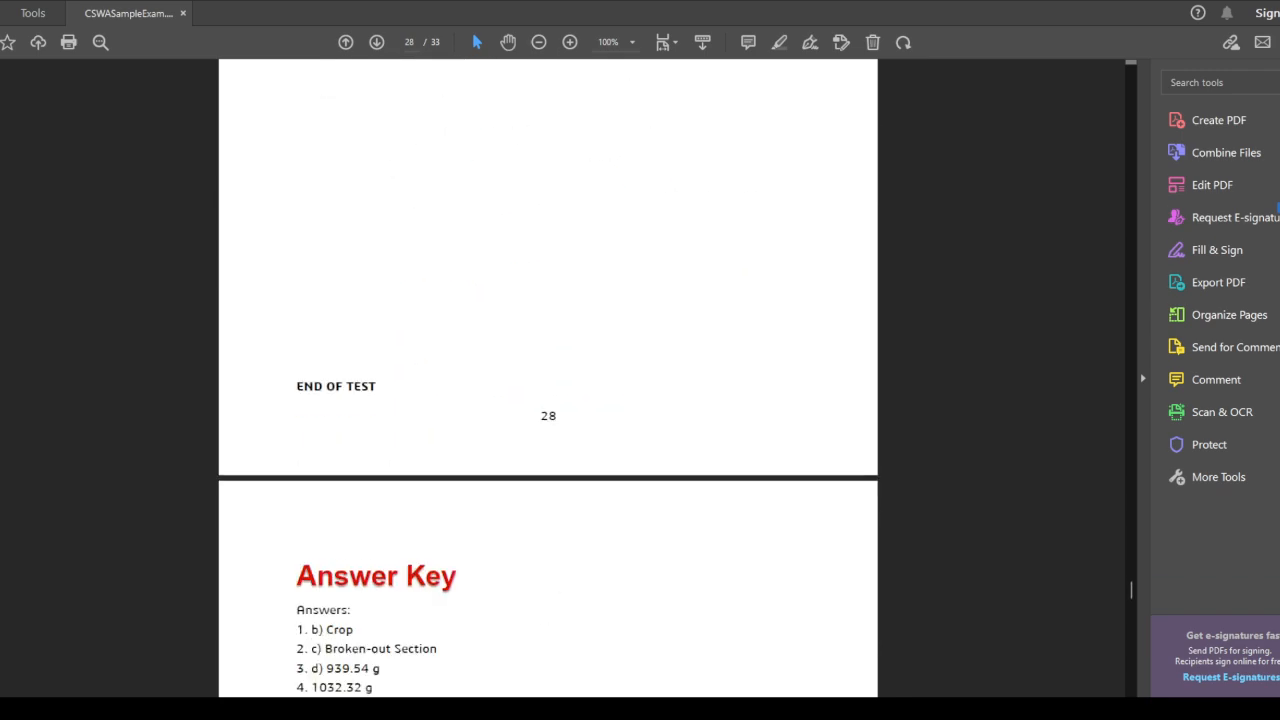
{"action": "scroll", "coordinate": [548, 380], "scroll_direction": "up", "scroll_amount": 5}
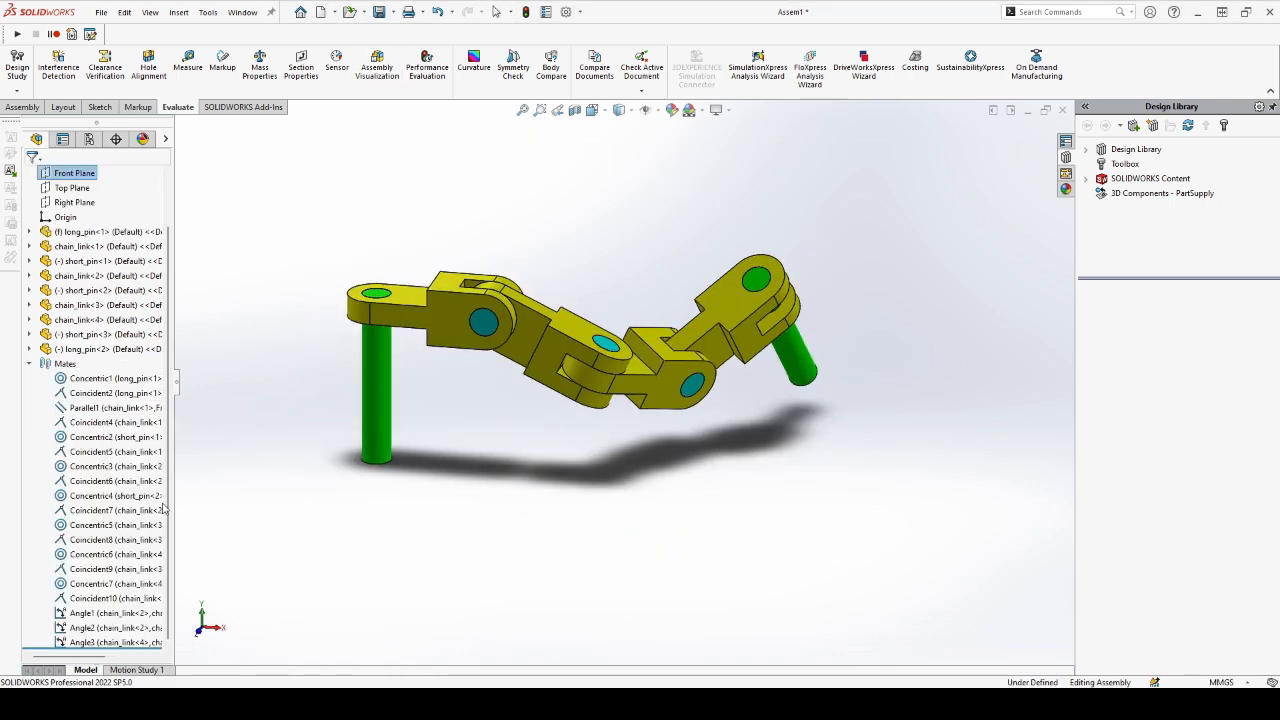
- Set the angle mate between the first and second chain links to 30 degrees
{"action": "left_click", "coordinate": [117, 615]}
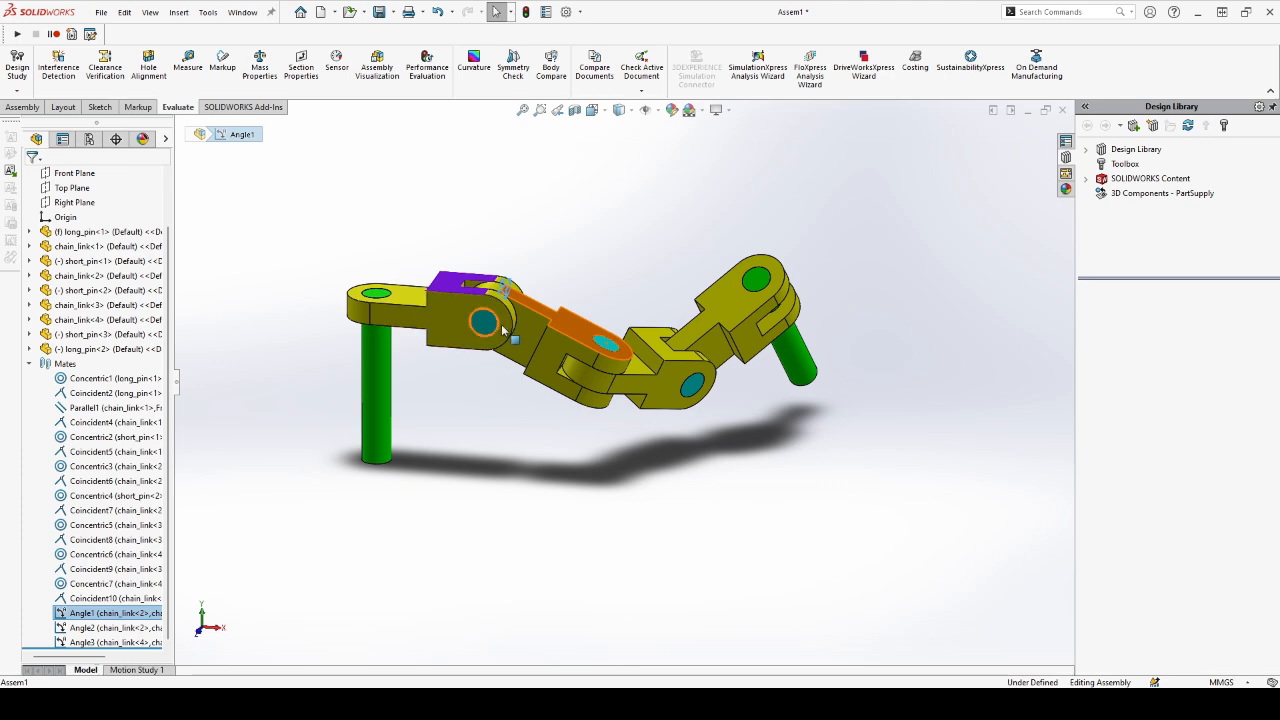
{"action": "scroll", "coordinate": [519, 305], "scroll_direction": "down", "scroll_amount": 5}
{"action": "double_click", "coordinate": [540, 316]}
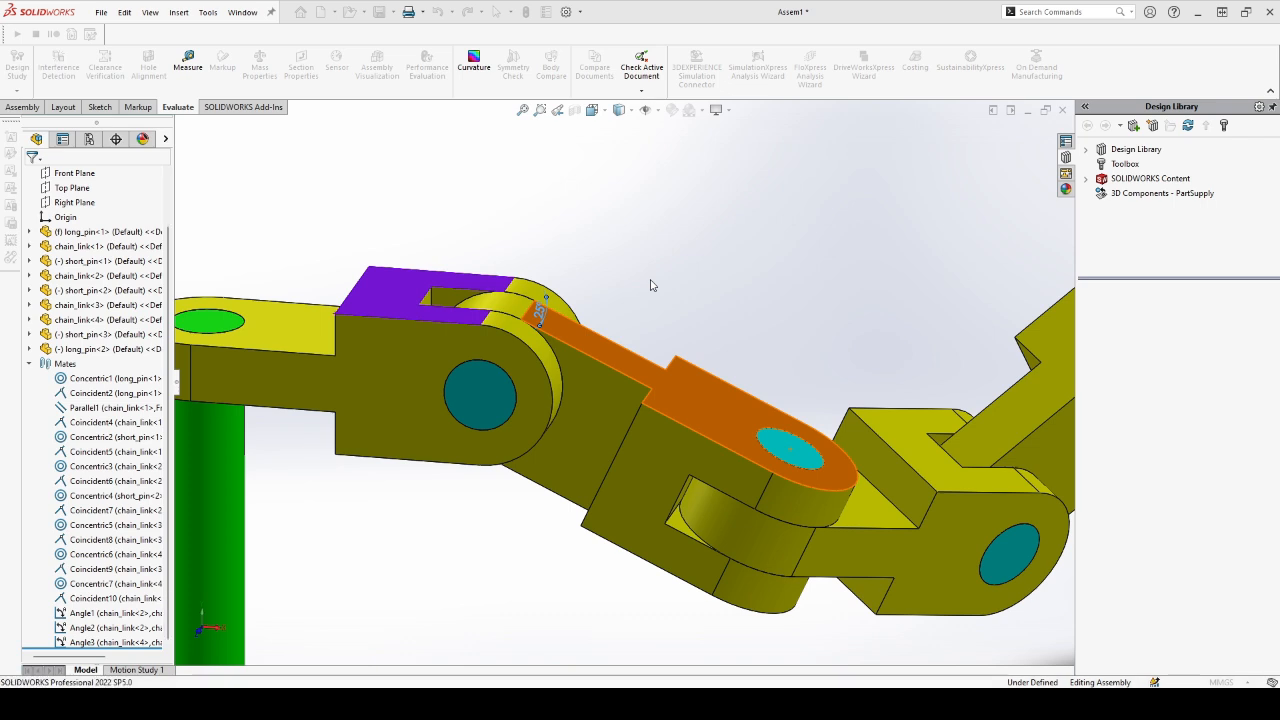
{"action": "left_click", "coordinate": [286, 234]}
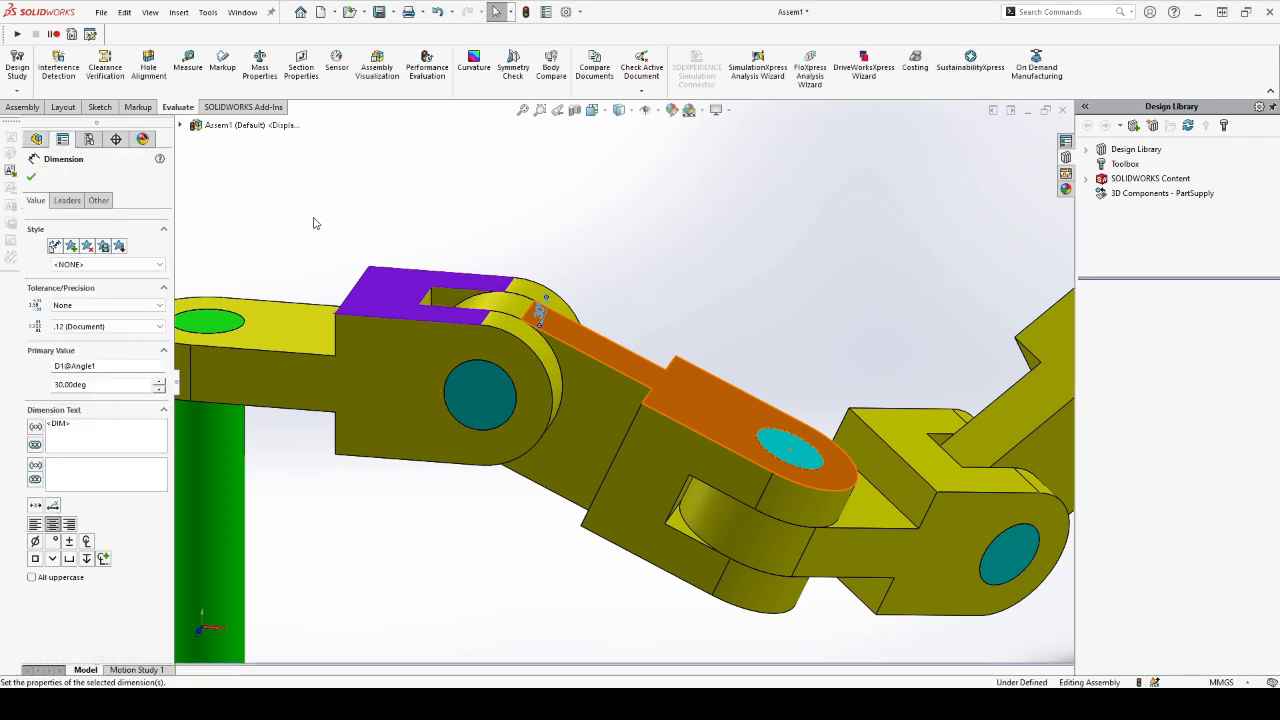
- Set the angle mate between the second and third chain links to 115 degrees
{"action": "left_click", "coordinate": [86, 628]}
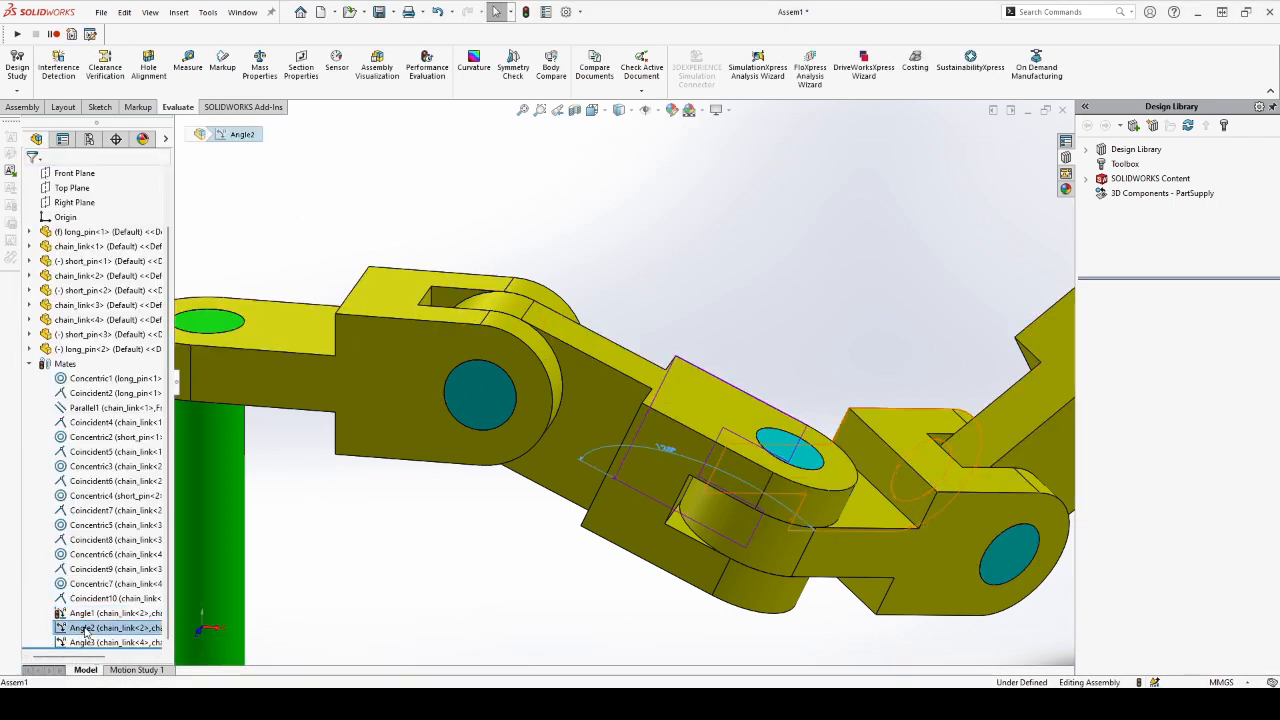
{"action": "double_click", "coordinate": [671, 449]}
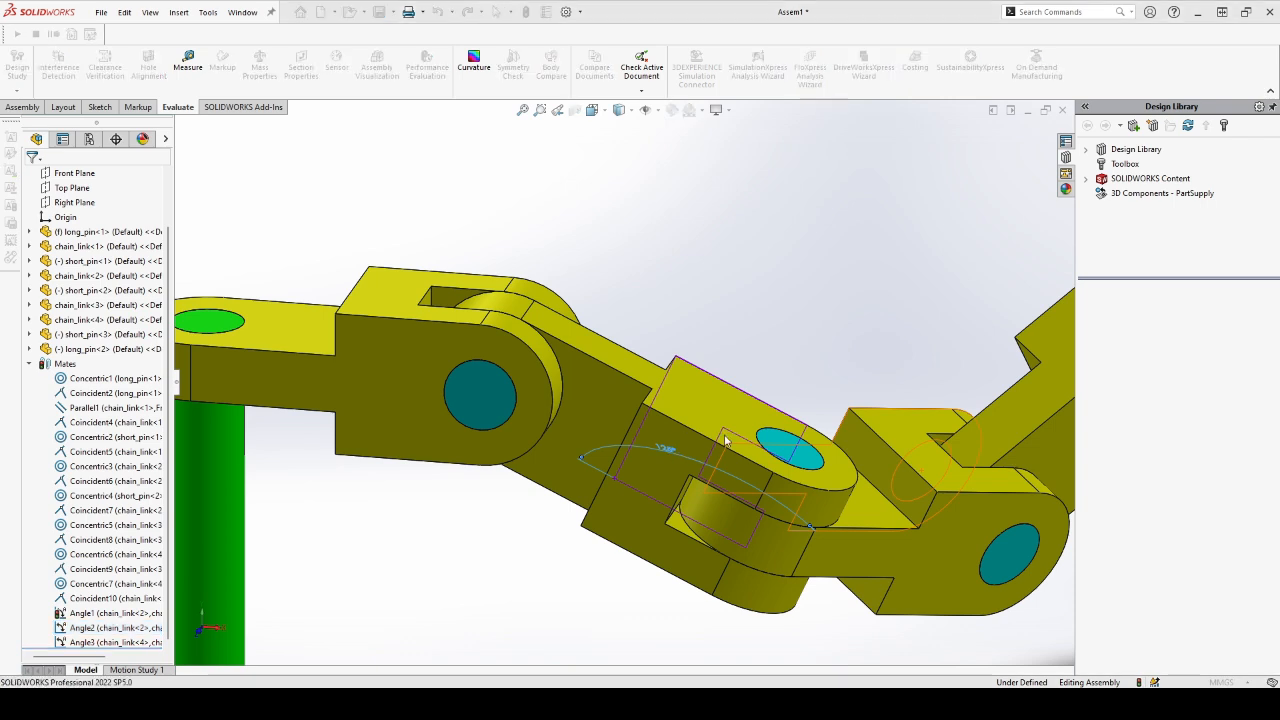
{"action": "left_click", "coordinate": [725, 440]}
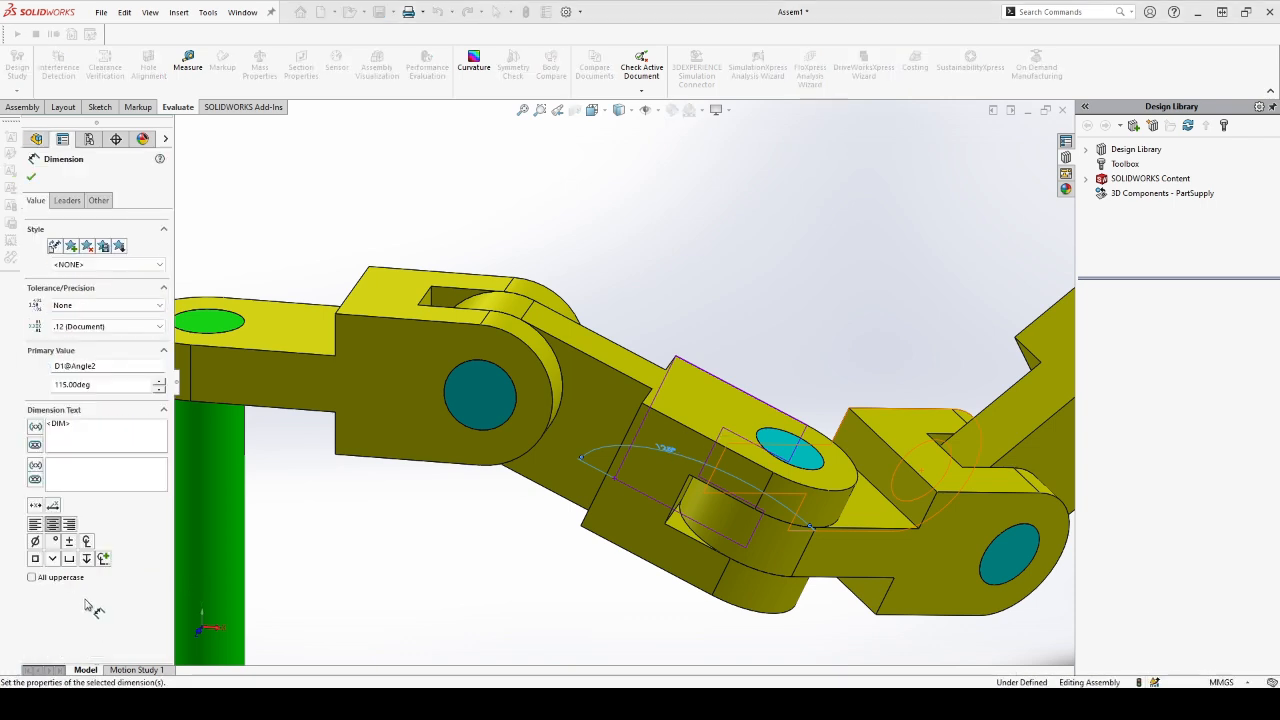
{"action": "left_click", "coordinate": [32, 177]}
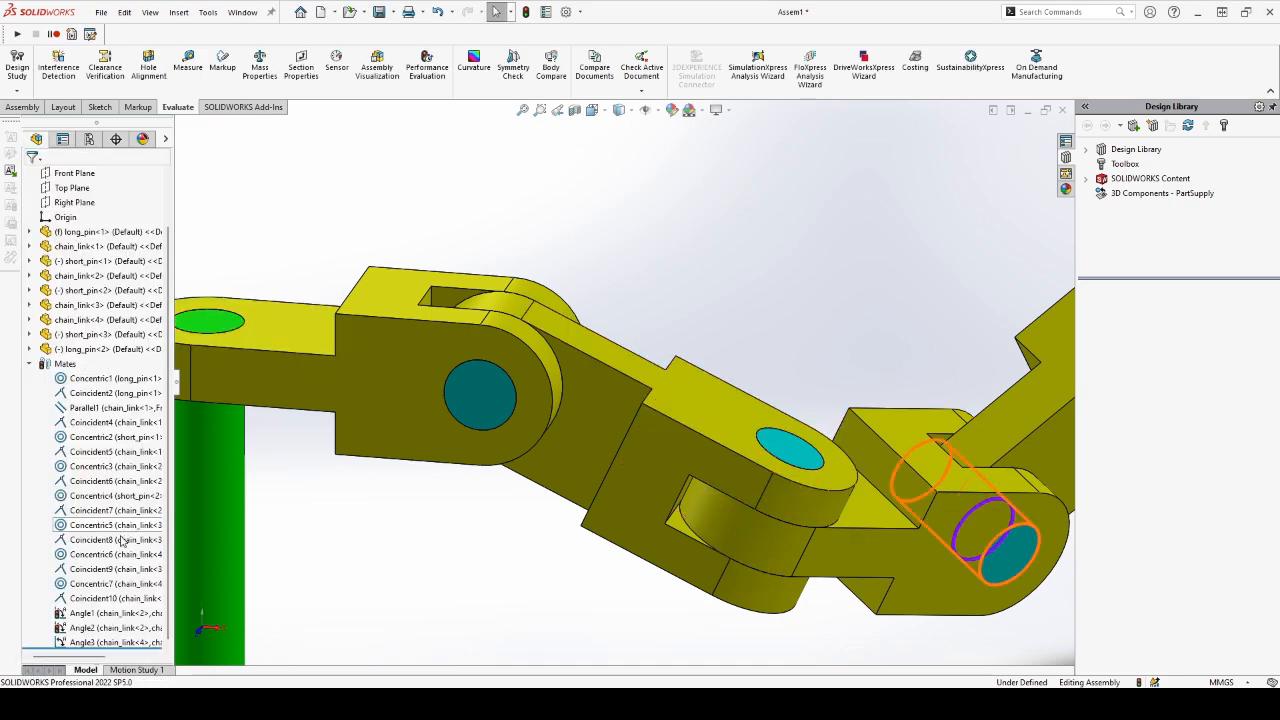
- Set the angle mate between the third and fourth chain links to 135 degrees and rebuild the assembly
{"action": "left_click", "coordinate": [92, 642]}
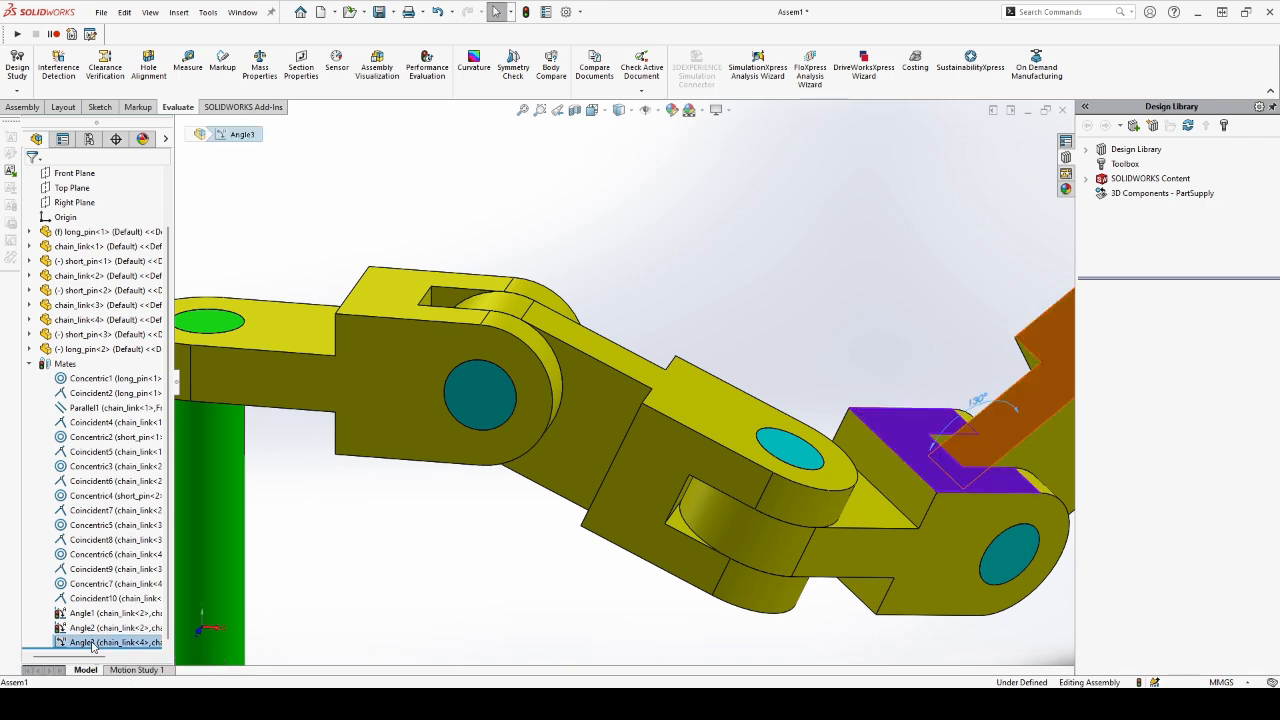
{"action": "double_click", "coordinate": [976, 400]}
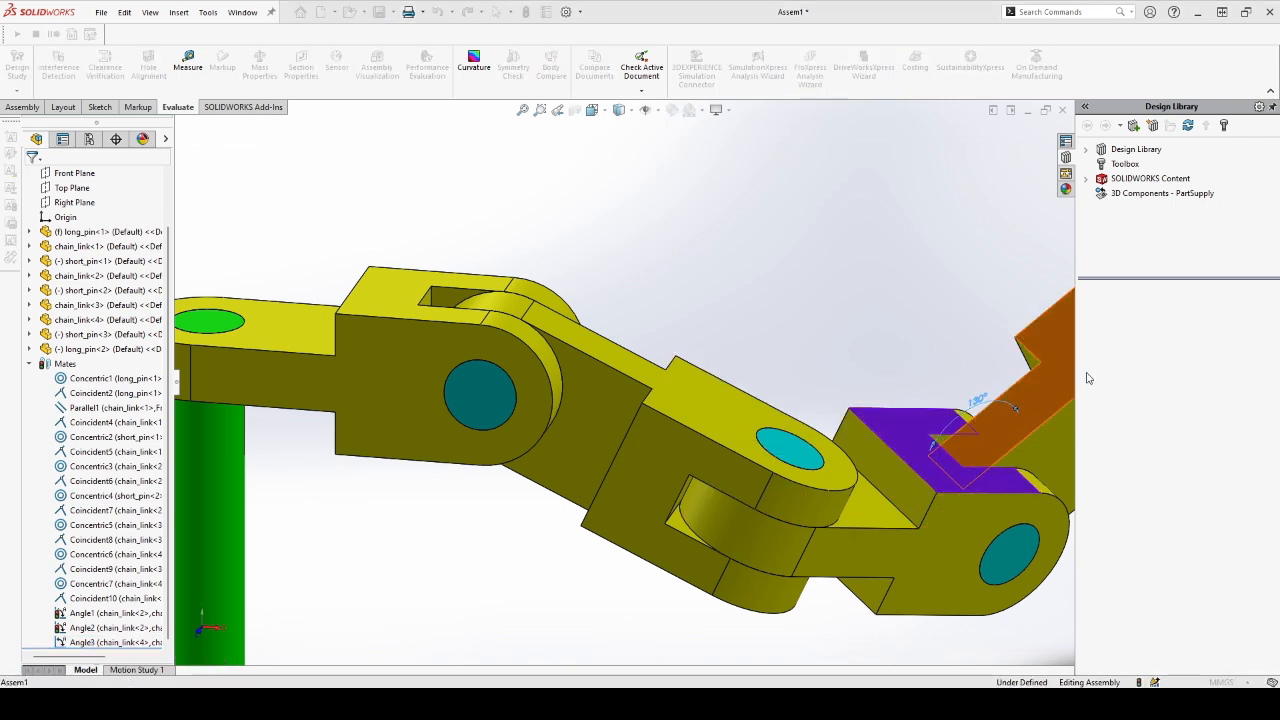
{"action": "left_click", "coordinate": [826, 297]}
{"action": "scroll", "coordinate": [786, 289], "scroll_direction": "up", "scroll_amount": 3}
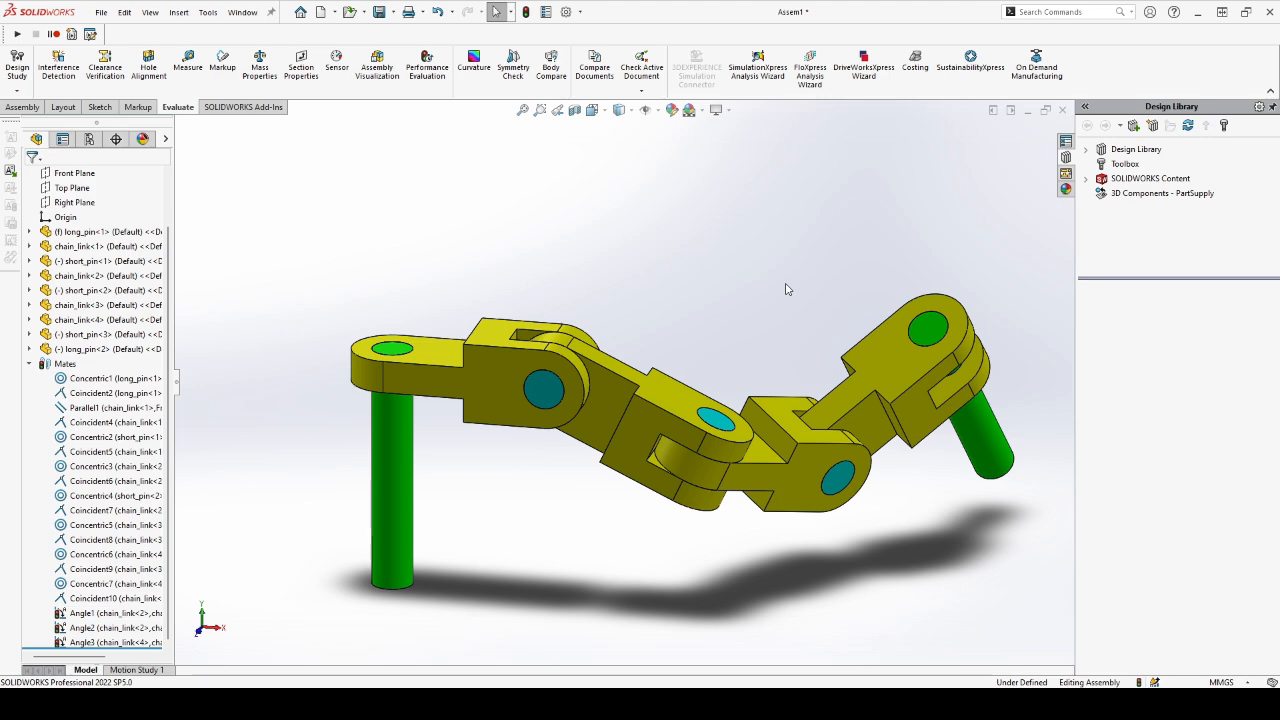
{"action": "key", "text": "ctrl+b"}
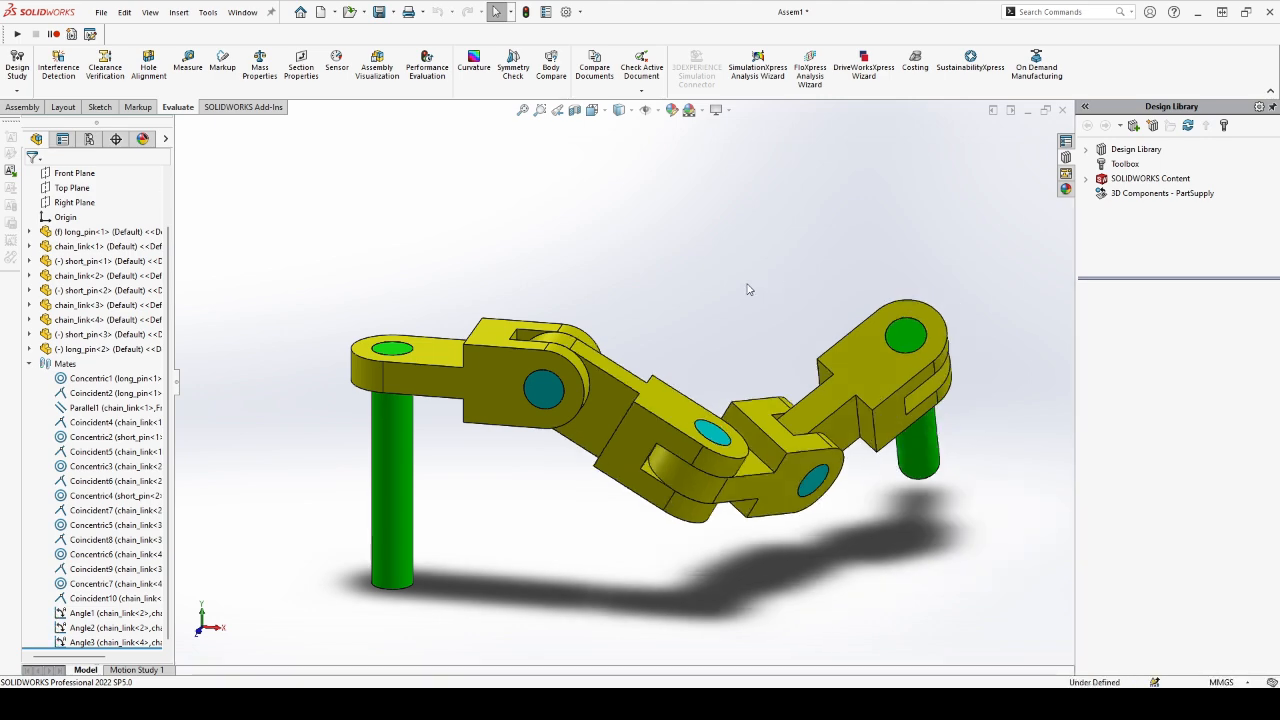
- Evaluate the assembly's mass properties, and compare its center of mass with the question 8 answer in the exam PDF's answer key
{"action": "left_click", "coordinate": [259, 68]}
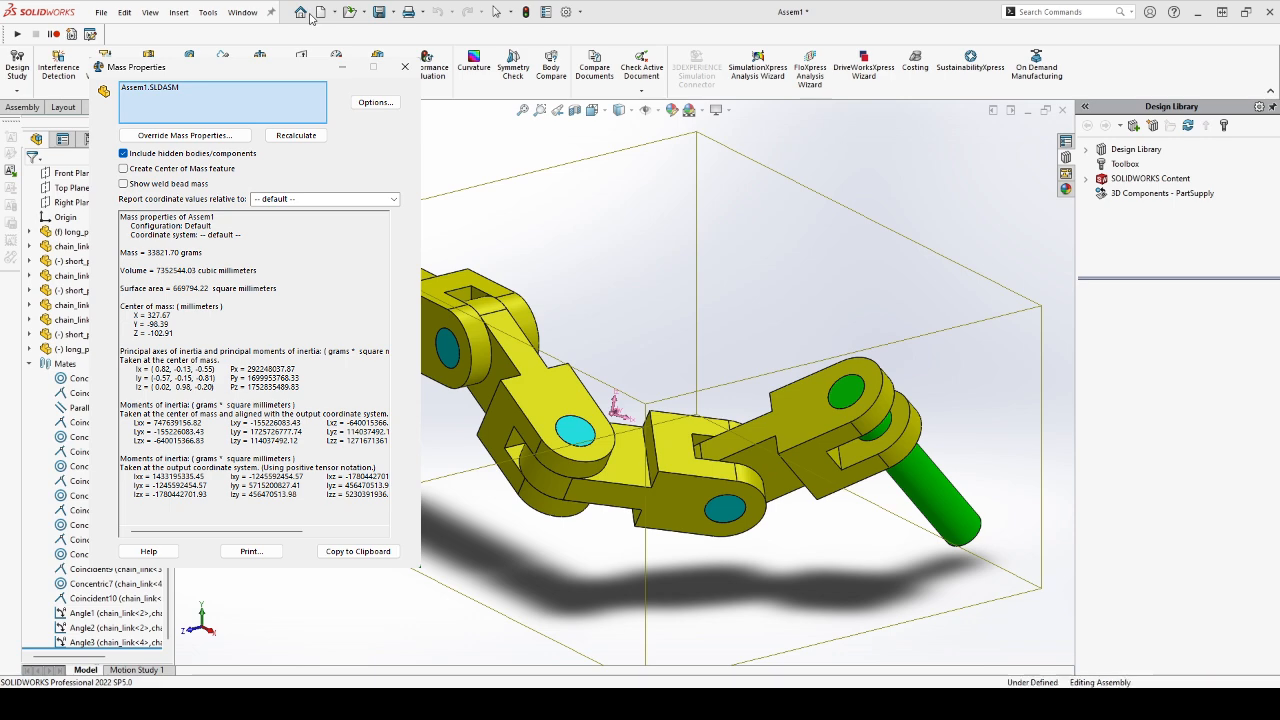
{"action": "key", "text": "Escape"}
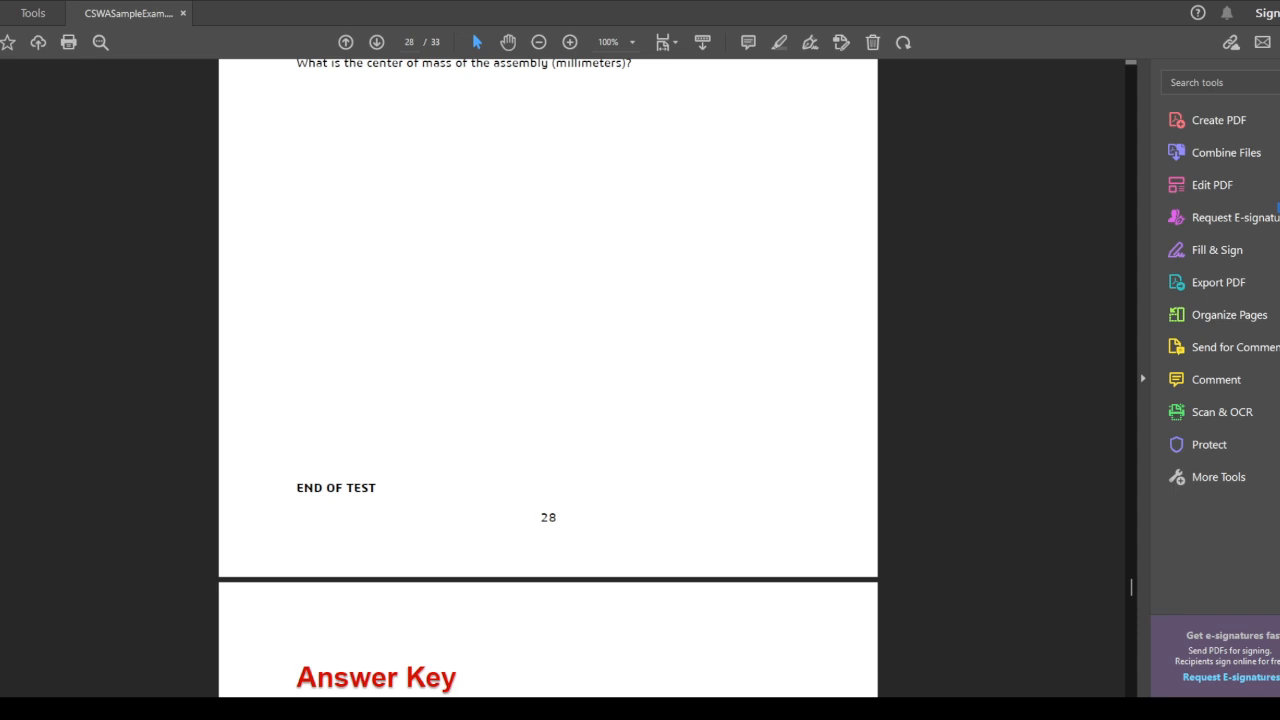
{"action": "scroll", "coordinate": [548, 380], "scroll_direction": "down", "scroll_amount": 5}
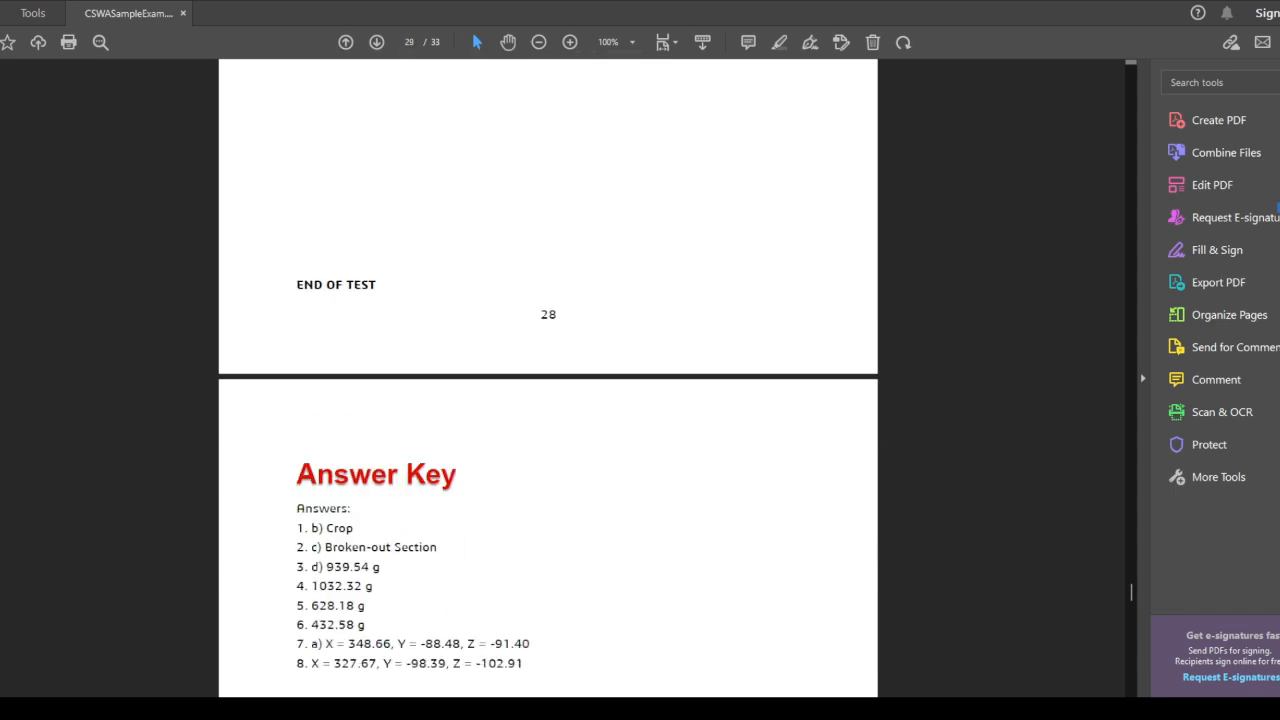